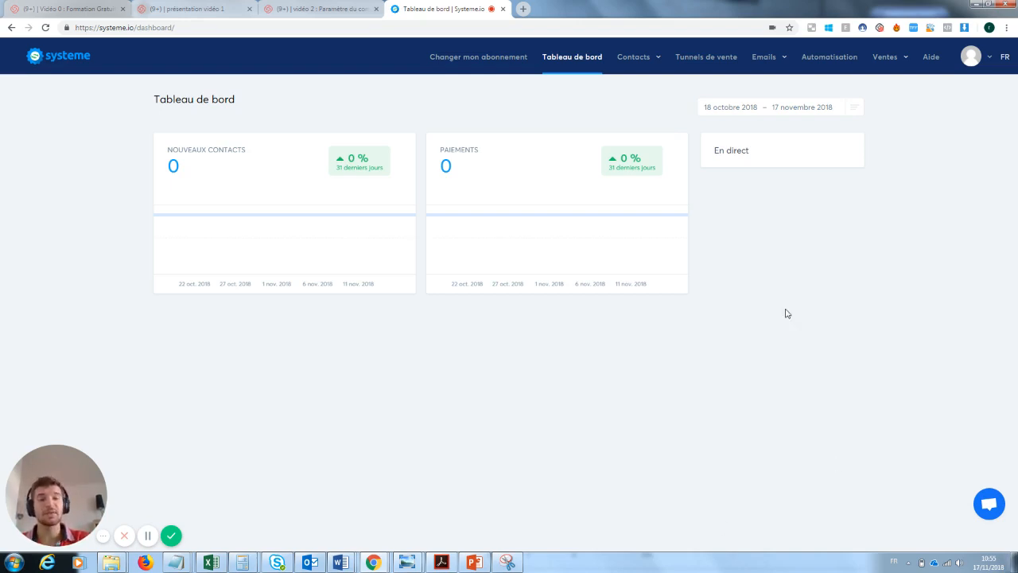
Go to the Tunnels de vente page, which shows 0 funnels
left_click(704, 58)
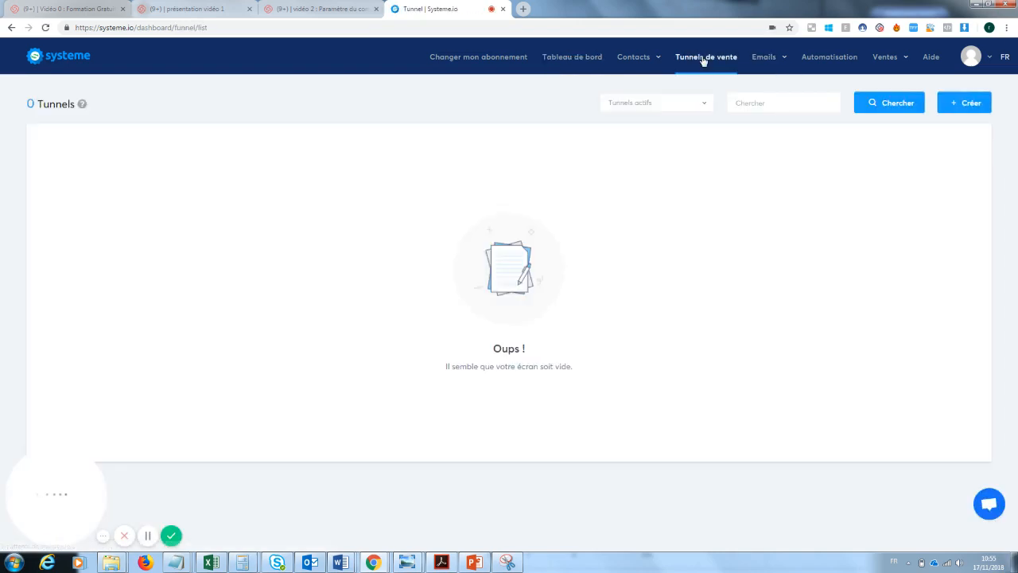
Create a 'Construisez votre audience' funnel called 'Capture mail formation youtube'
left_click(969, 108)
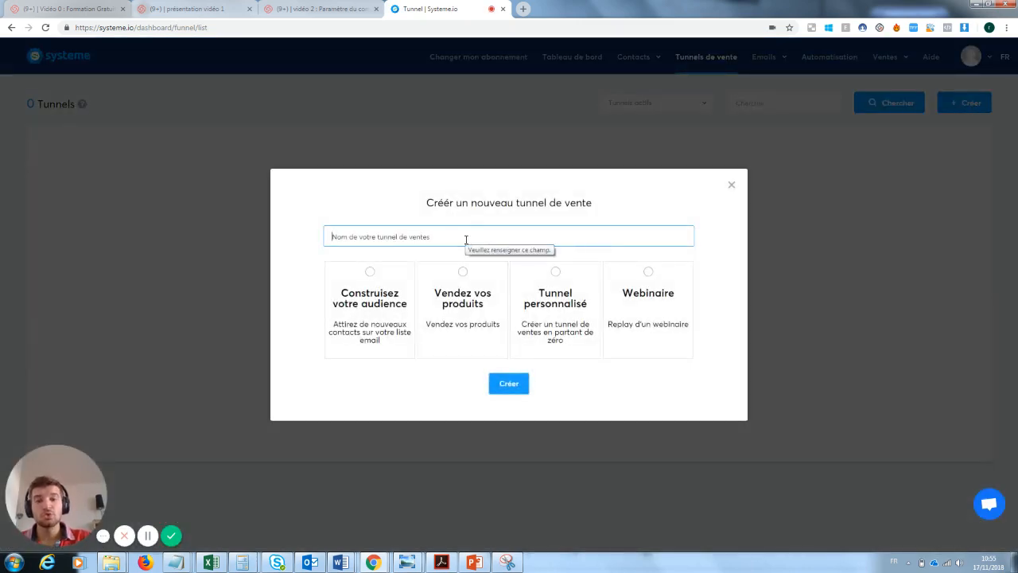
type("Captu")
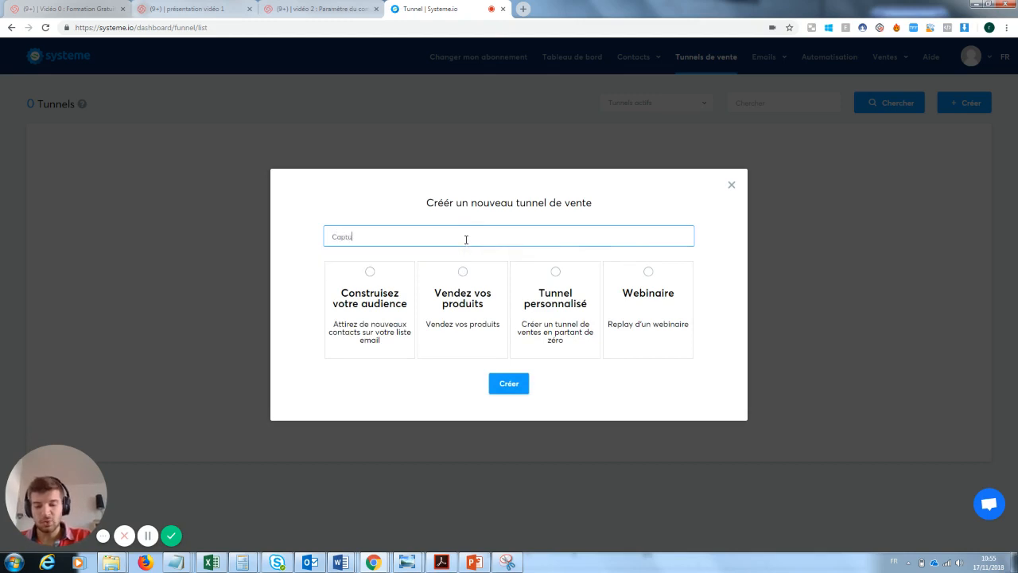
type("re mail formatio")
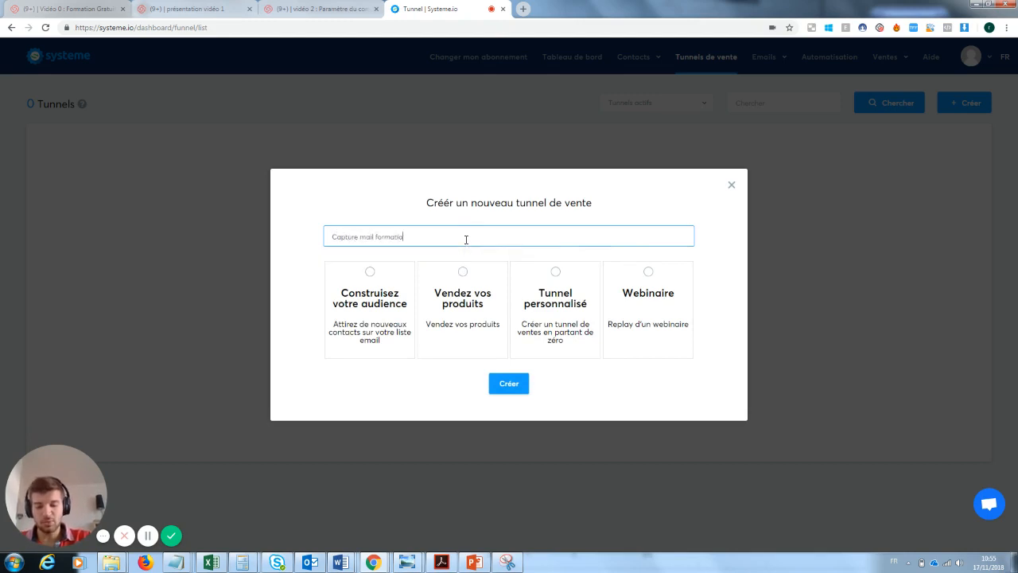
type("n youtube")
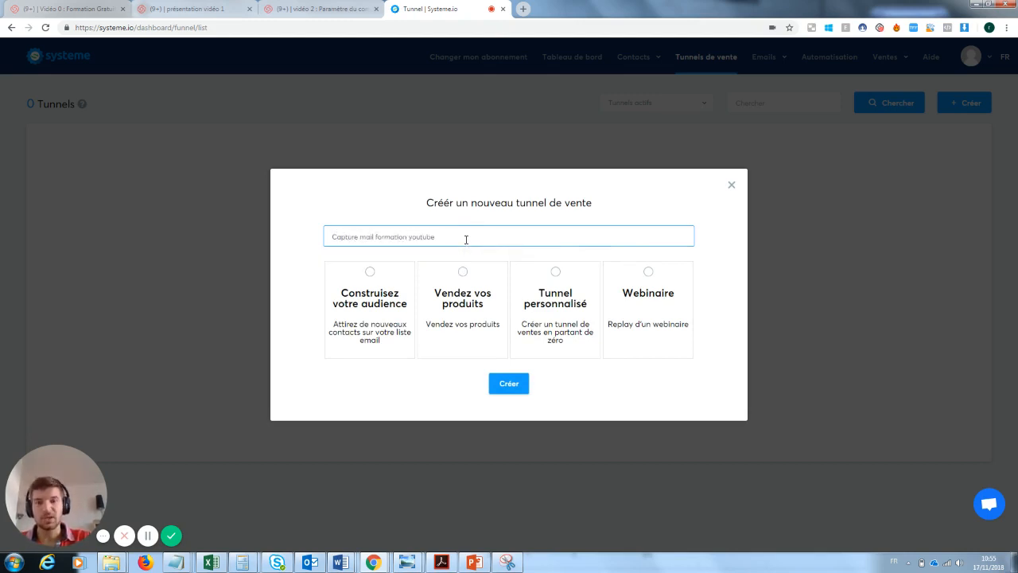
left_click(377, 286)
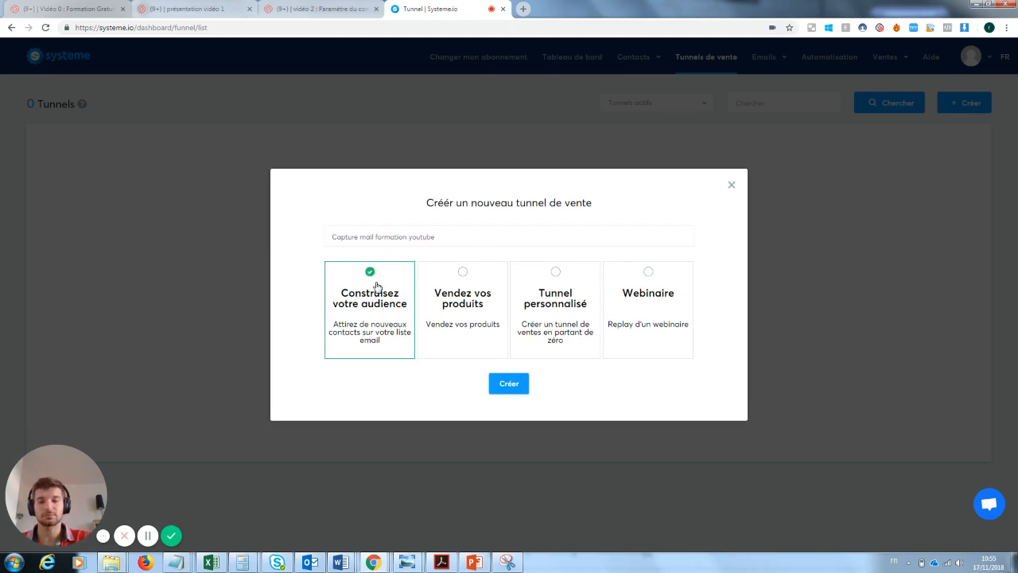
left_click(514, 389)
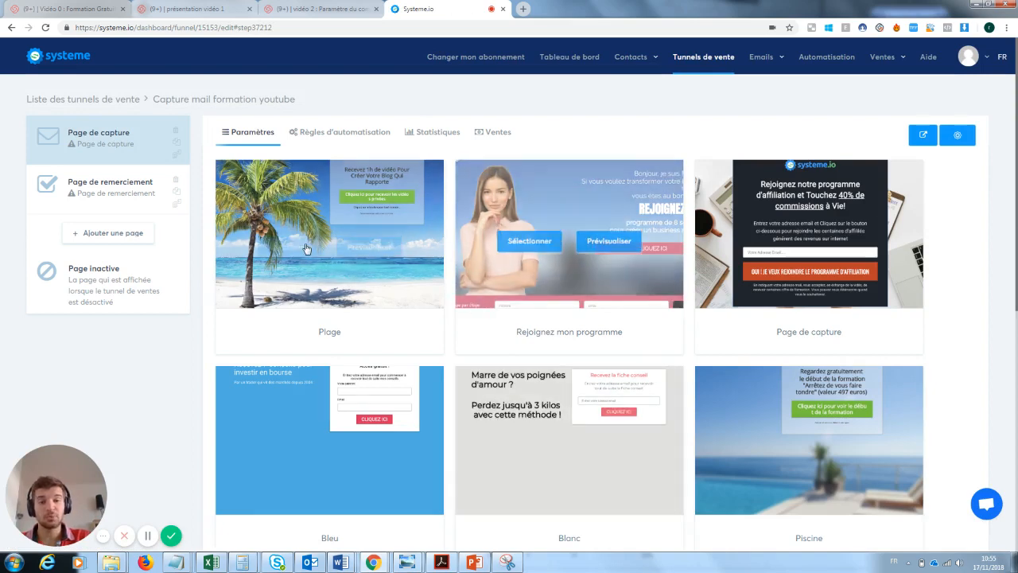
Browse the template gallery and select the 'Page de capture' template for the capture step
mouse_move(316, 215)
mouse_move(588, 271)
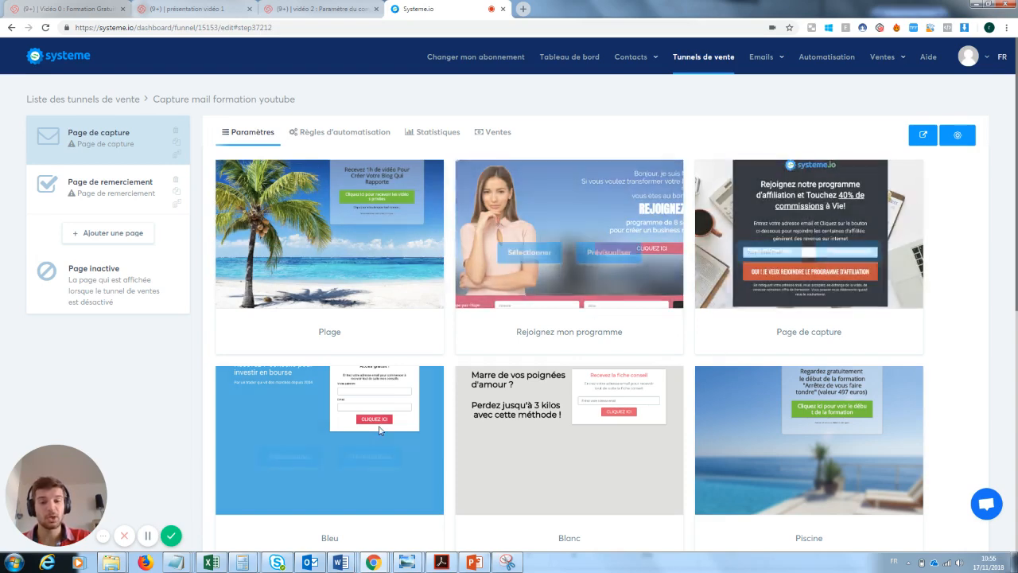
mouse_move(586, 436)
mouse_move(730, 443)
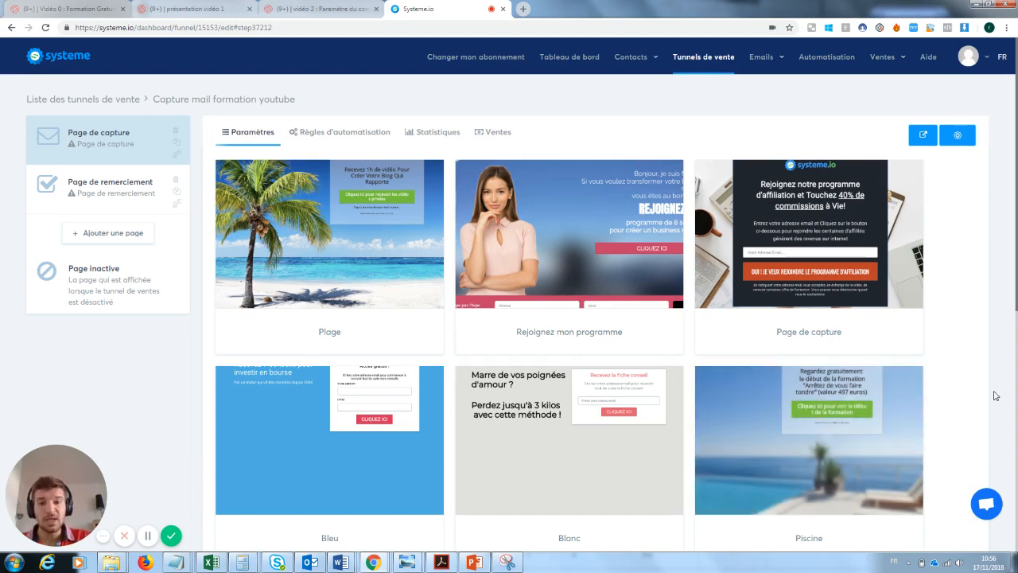
mouse_move(847, 216)
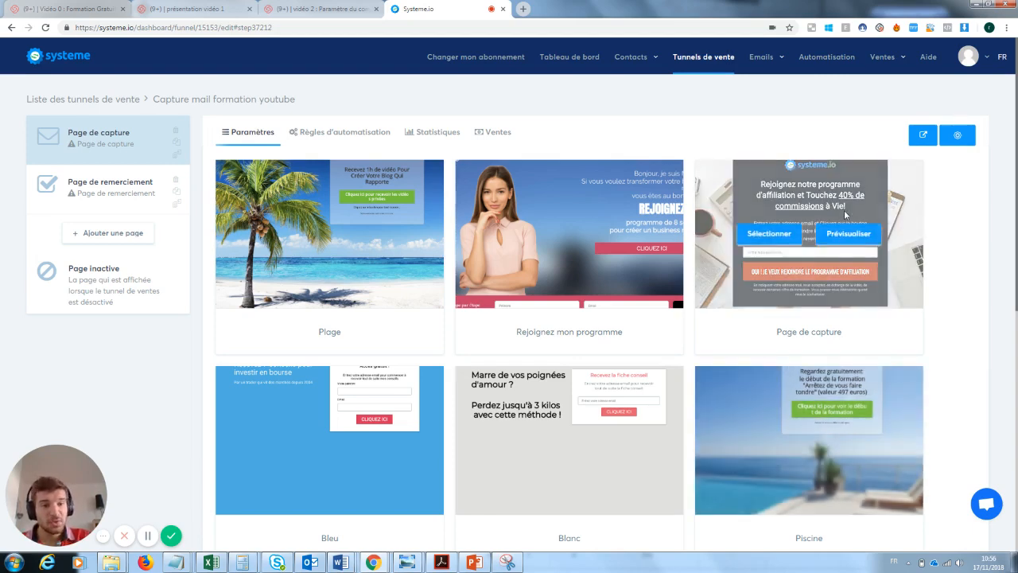
left_click(778, 235)
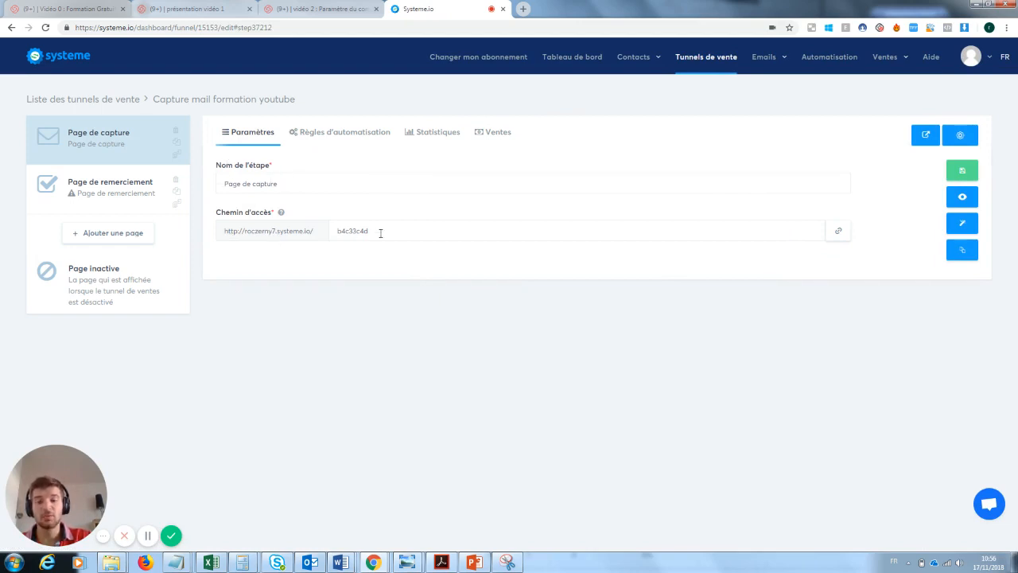
Save the access path as 'pagecaptureformationyoutube' and preview the live page in a new tab
left_click_drag(380, 233, 310, 234)
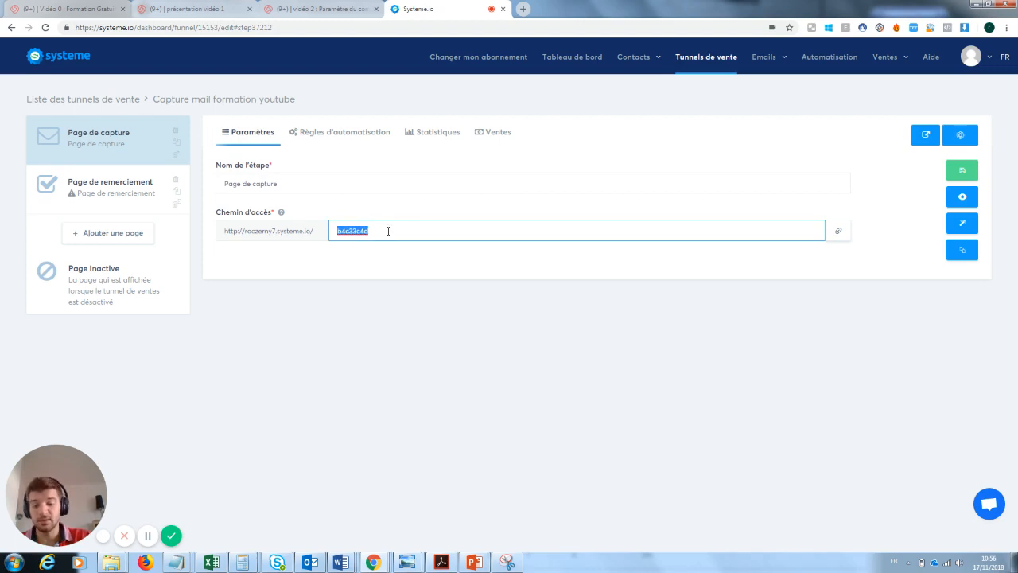
type("pagecapture")
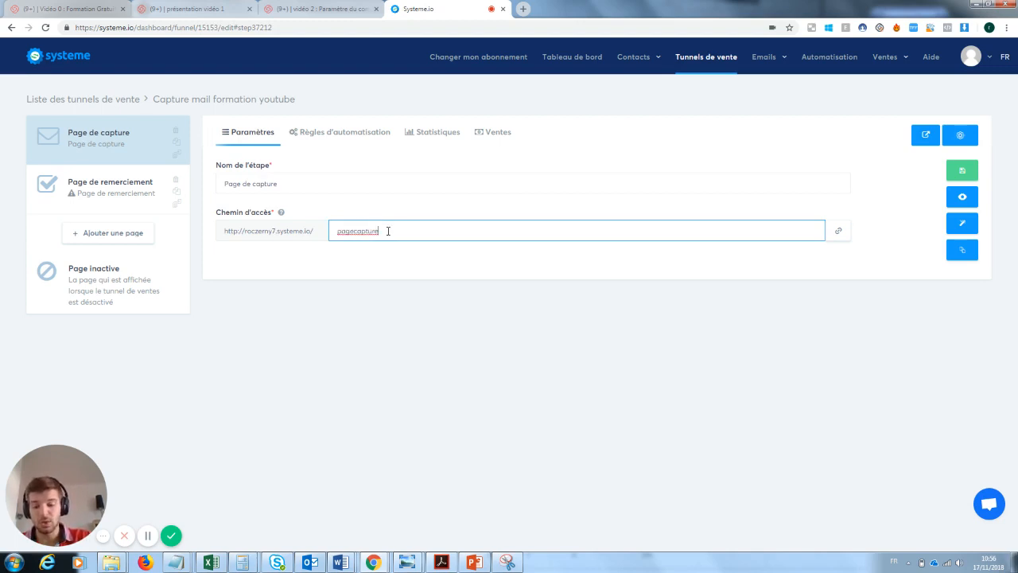
type("formationy")
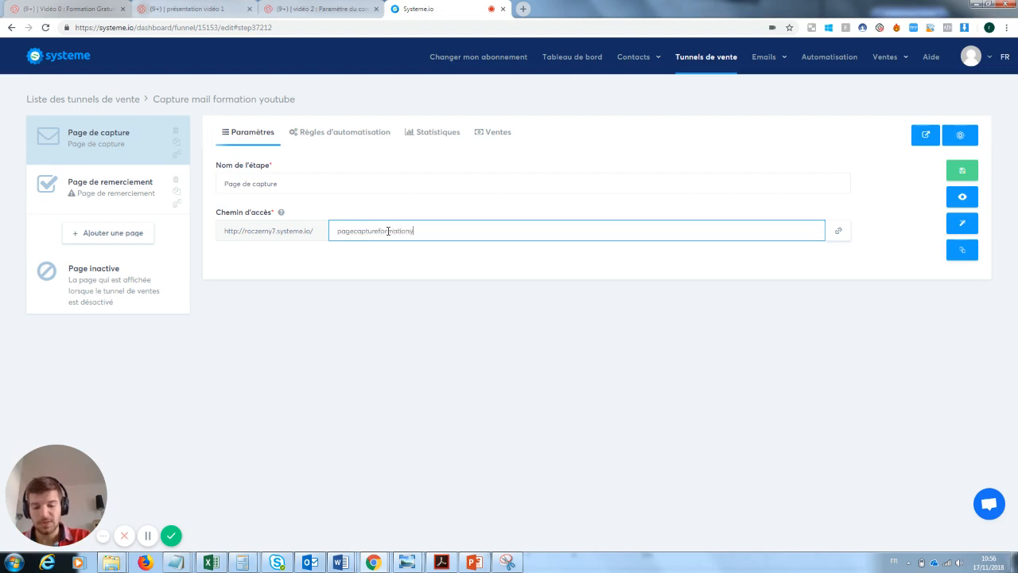
type("outube")
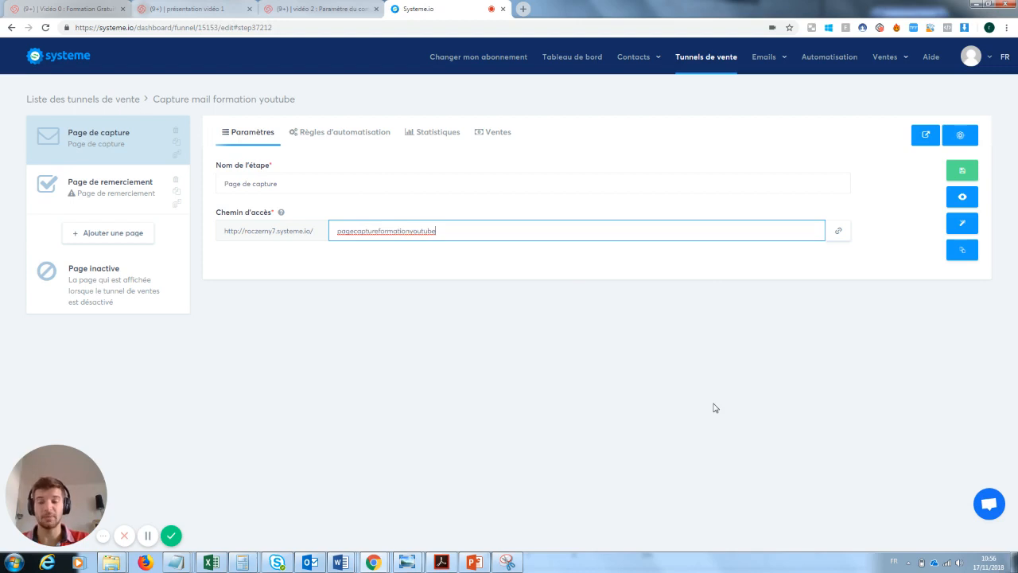
left_click(966, 173)
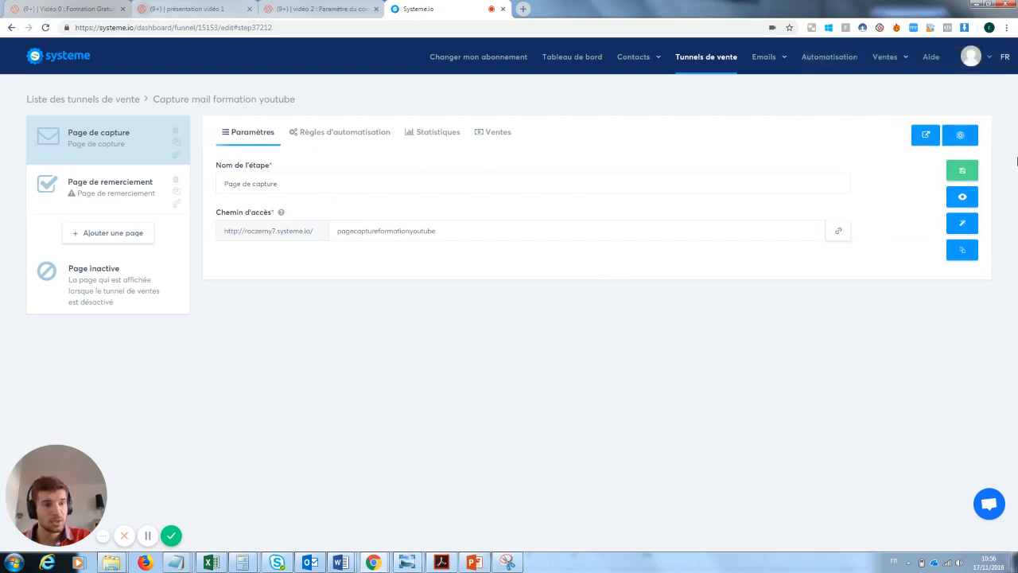
left_click(963, 198)
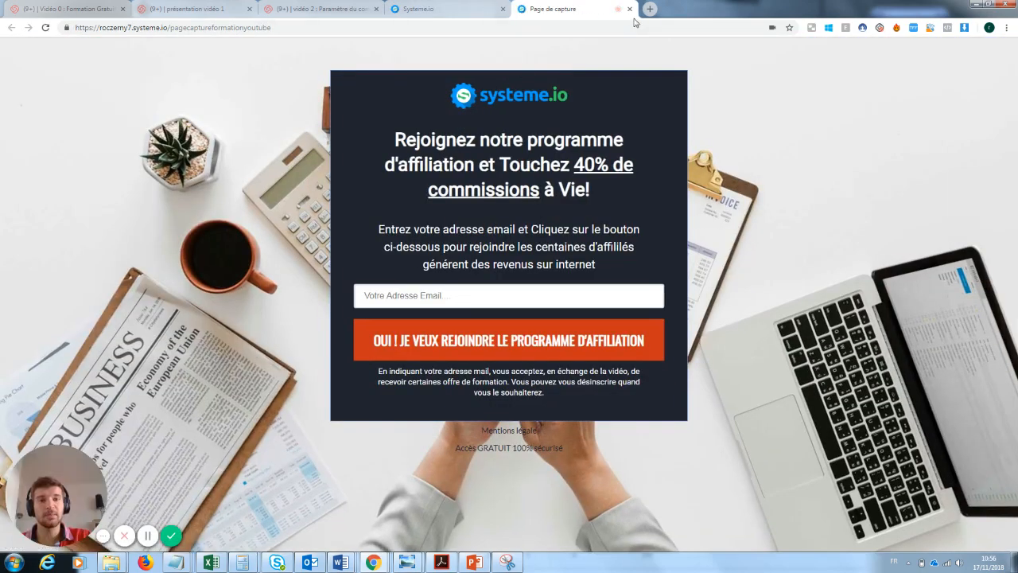
Close the 'Page de capture' preview tab
left_click(629, 9)
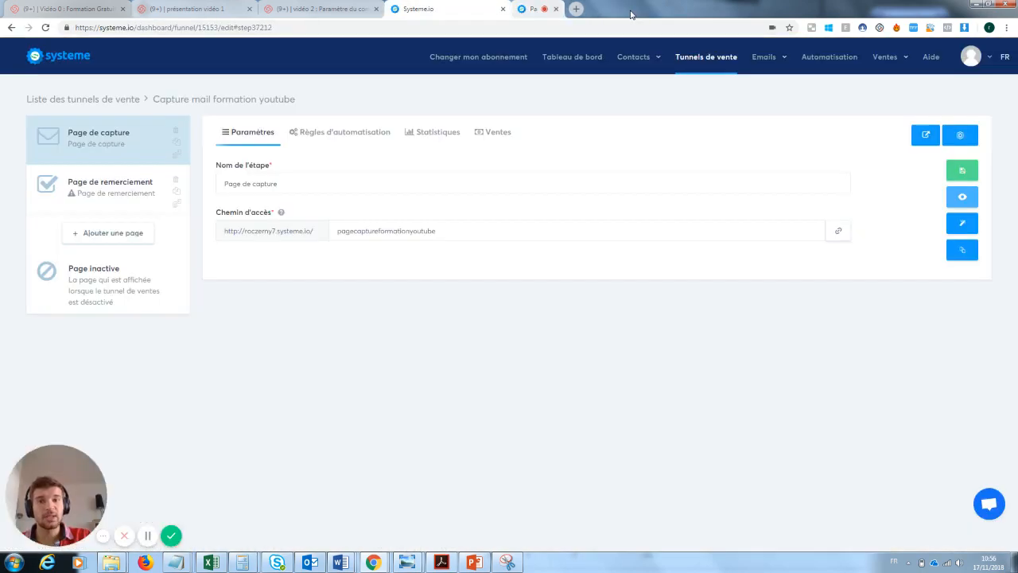
Open the capture page in the editor and add a Texte element below the legal notice
left_click(965, 226)
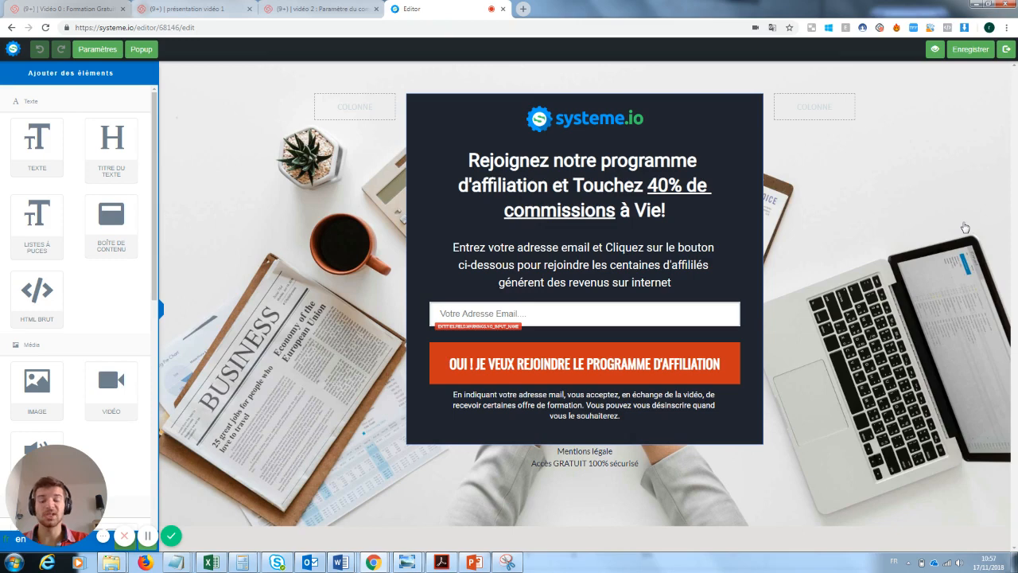
left_click(606, 121)
left_click(713, 213)
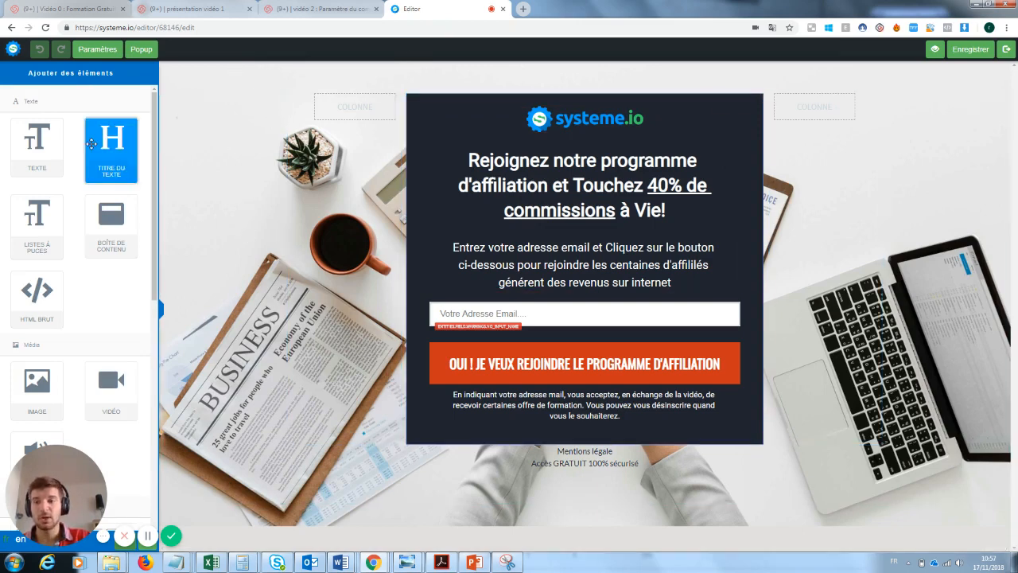
left_click_drag(36, 145, 532, 494)
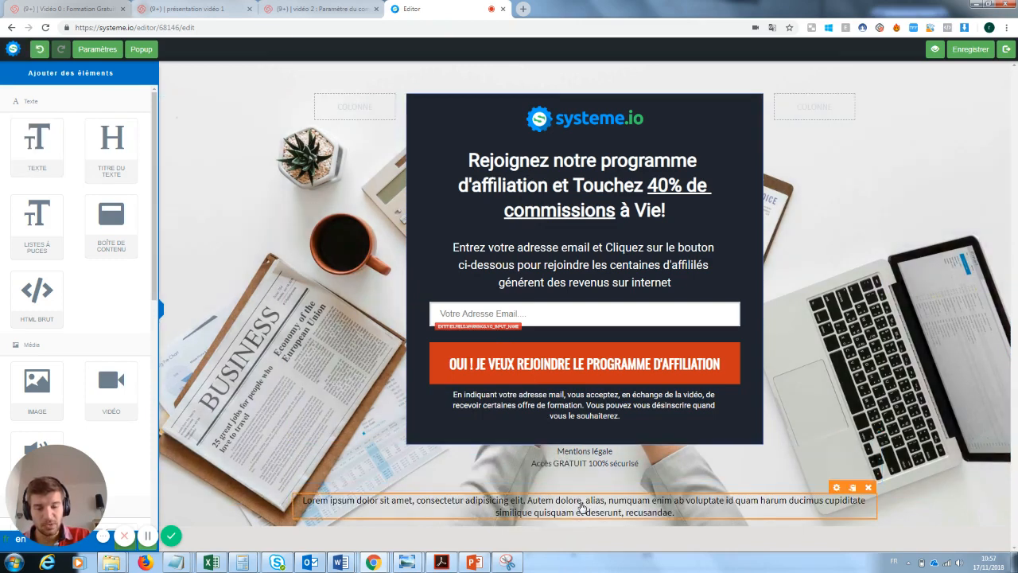
Type trial text into the new text block, then delete the block
left_click(578, 506)
left_click_drag(675, 513, 311, 499)
type("Loffézeonsklnz")
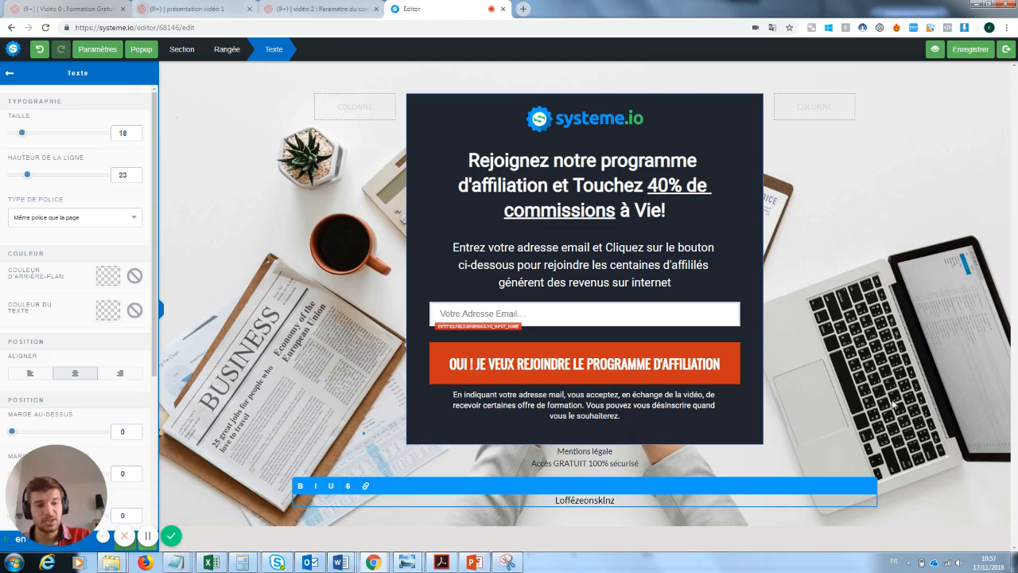
left_click(687, 521)
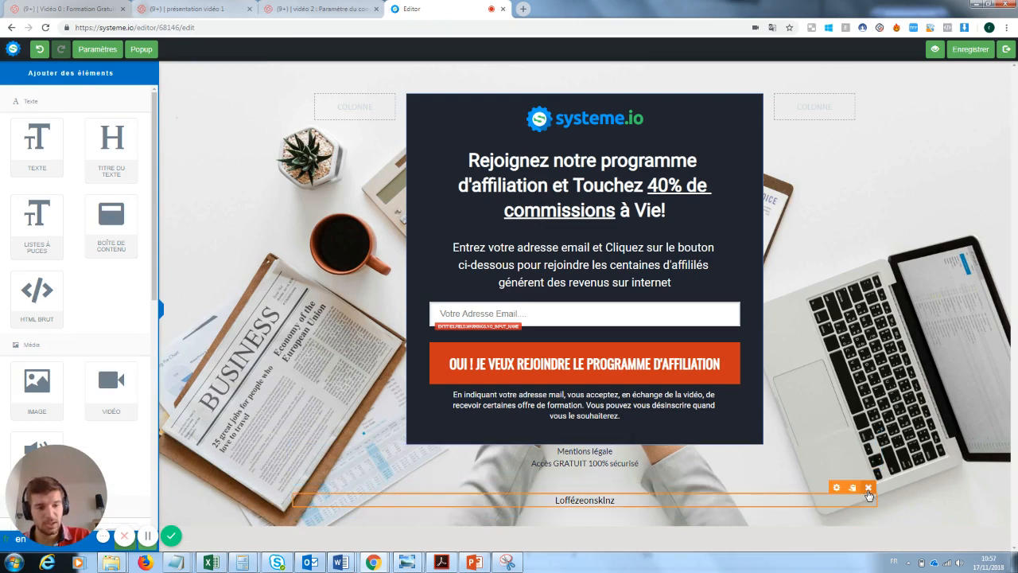
left_click(869, 488)
left_click(555, 88)
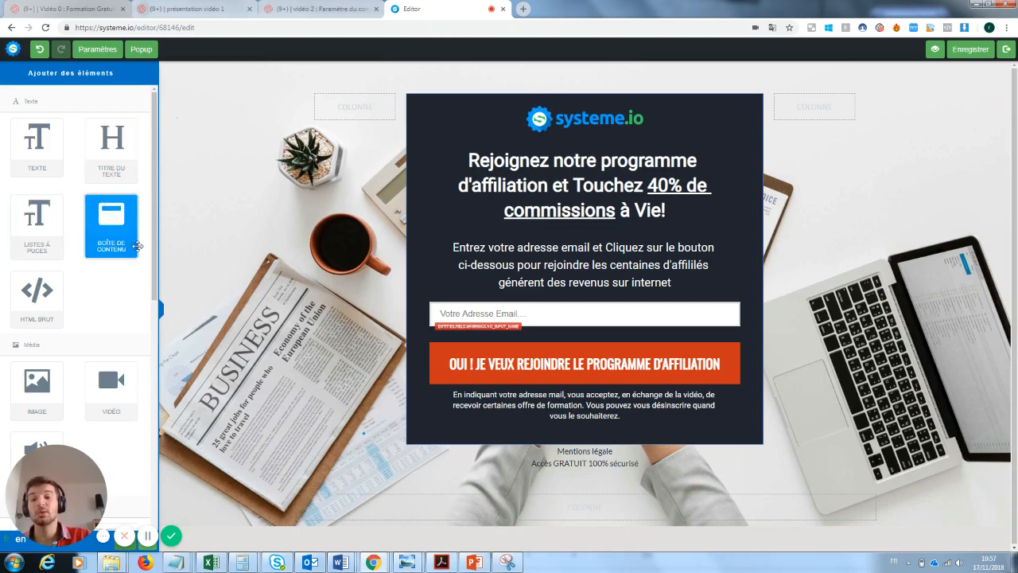
Add a 'Boîte de contenu' below the form, then delete it
left_click_drag(135, 246, 538, 490)
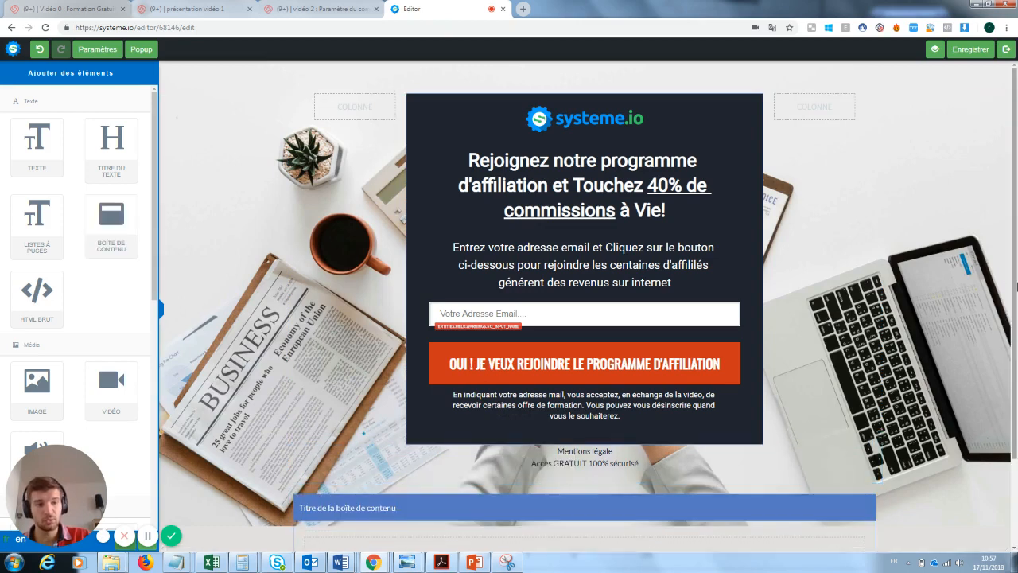
scroll(901, 343, "down", 1)
left_click(869, 447)
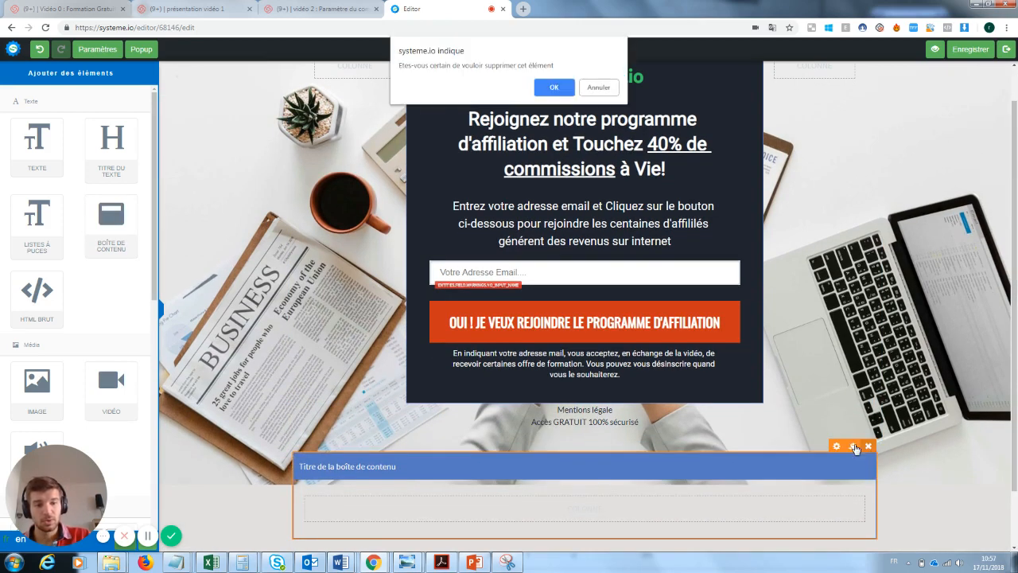
left_click(560, 86)
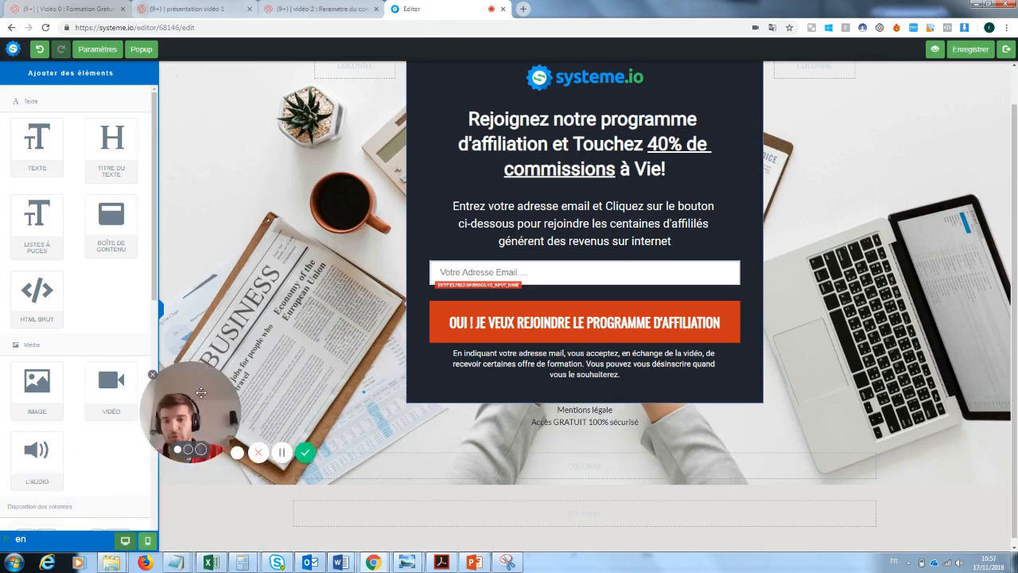
scroll(103, 286, "down", 1)
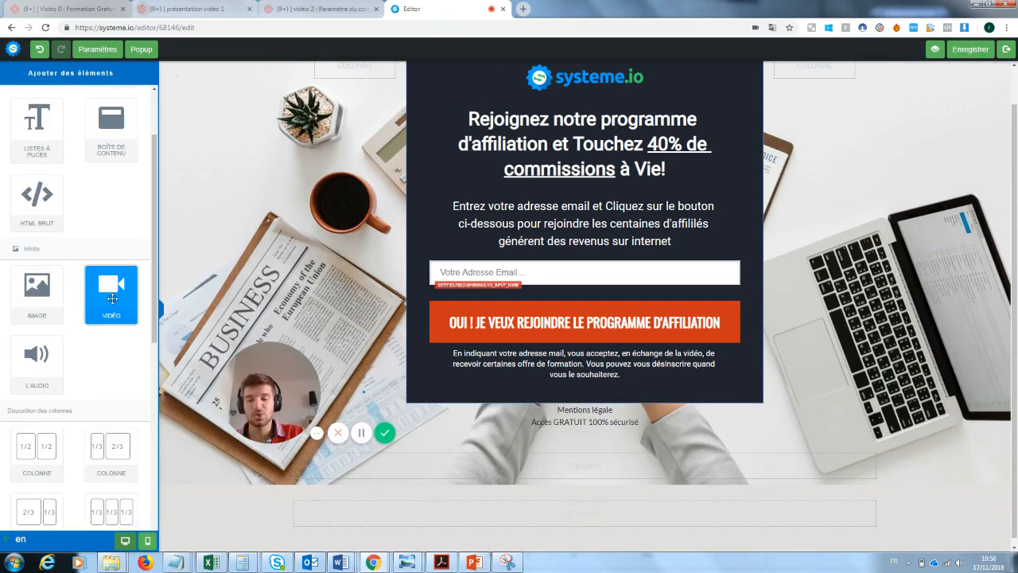
left_click_drag(112, 299, 495, 449)
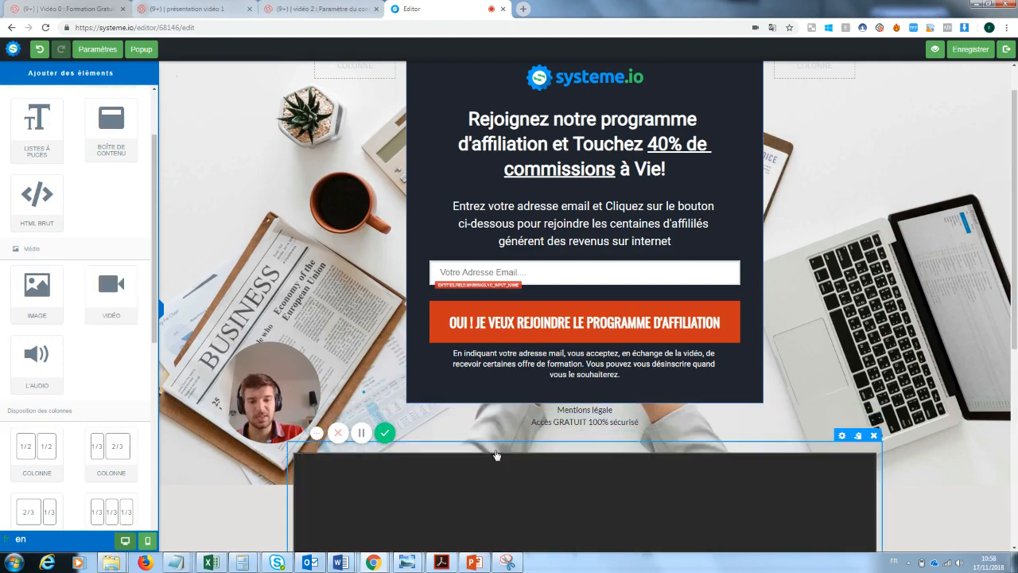
scroll(495, 450, "down", 2)
scroll(495, 450, "down", 2)
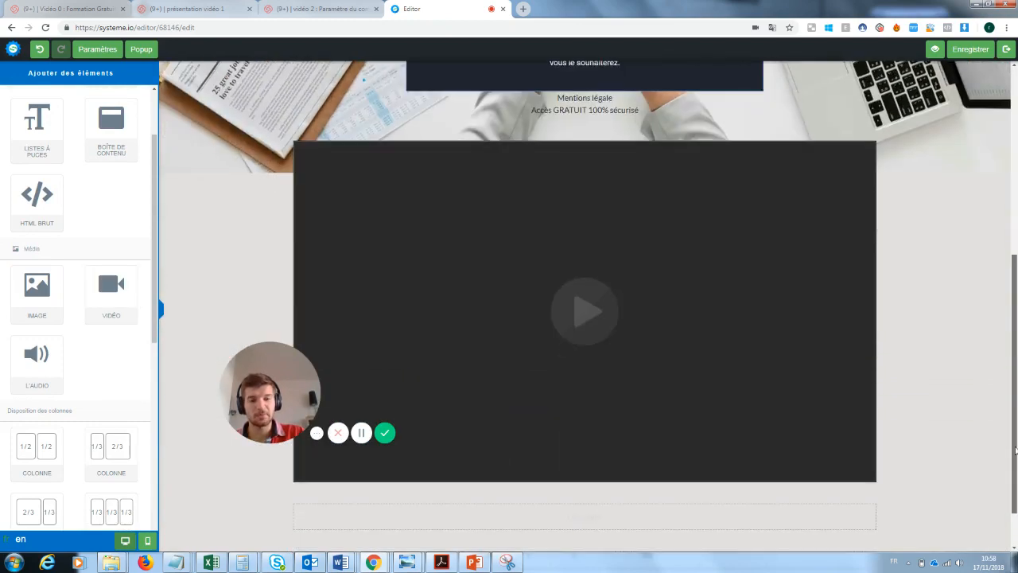
left_click_drag(300, 396, 249, 395)
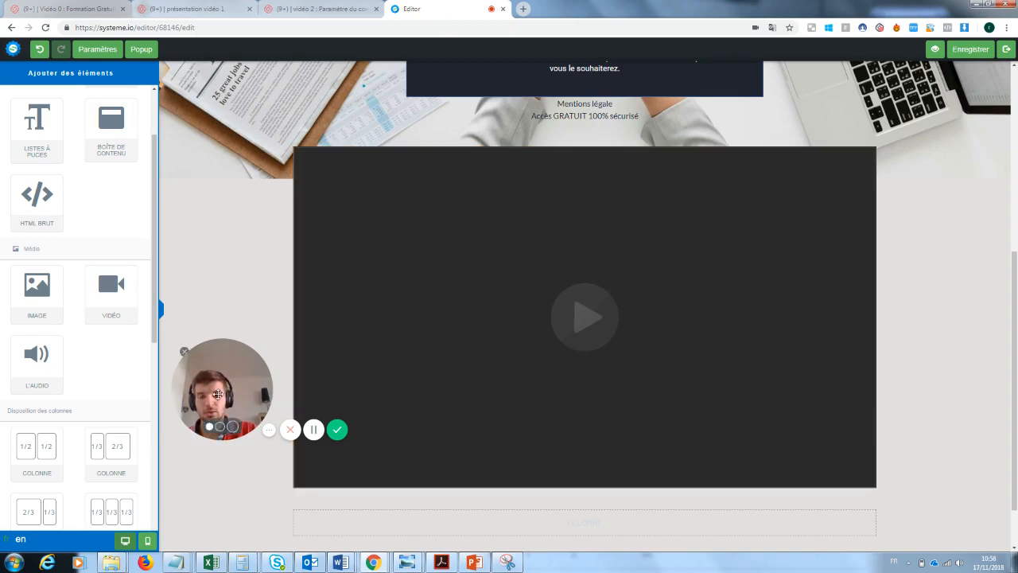
left_click_drag(219, 393, 880, 496)
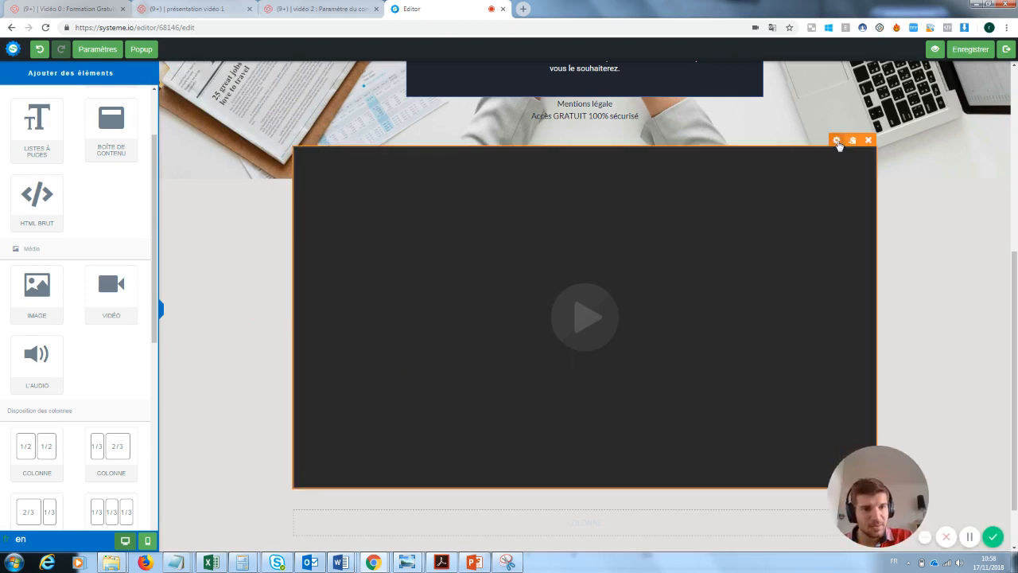
left_click(837, 140)
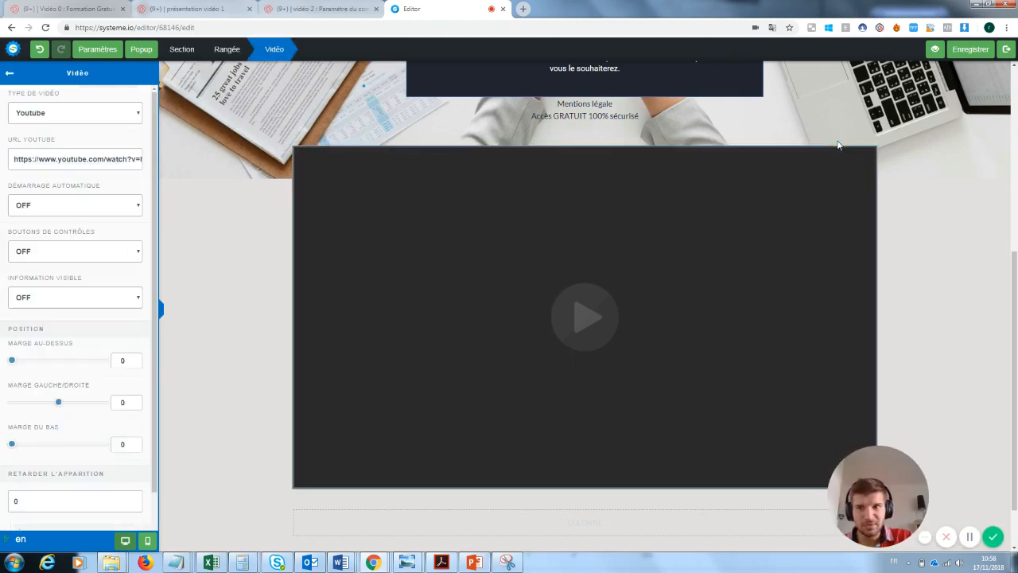
left_click(50, 113)
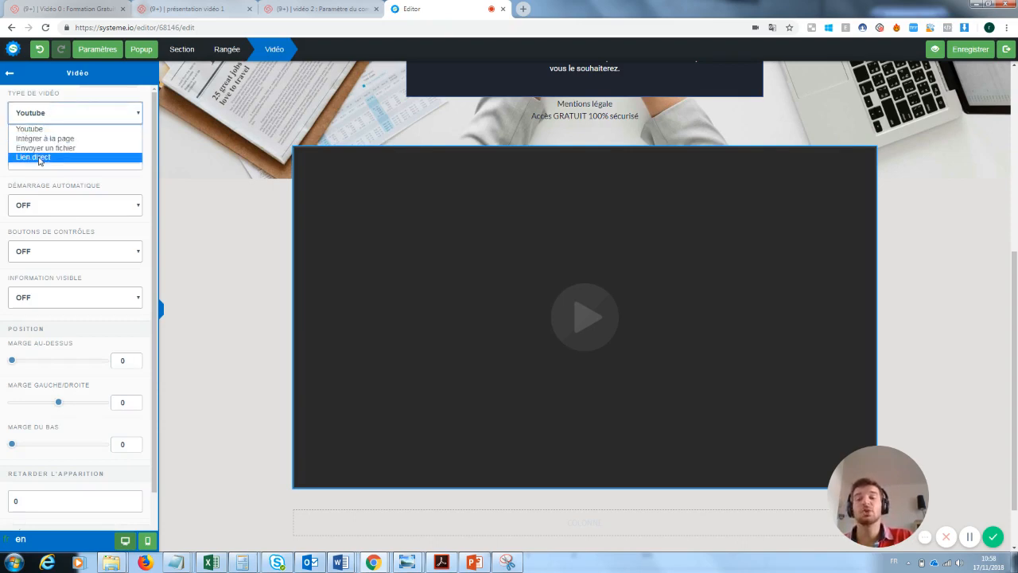
left_click(239, 176)
left_click(224, 179)
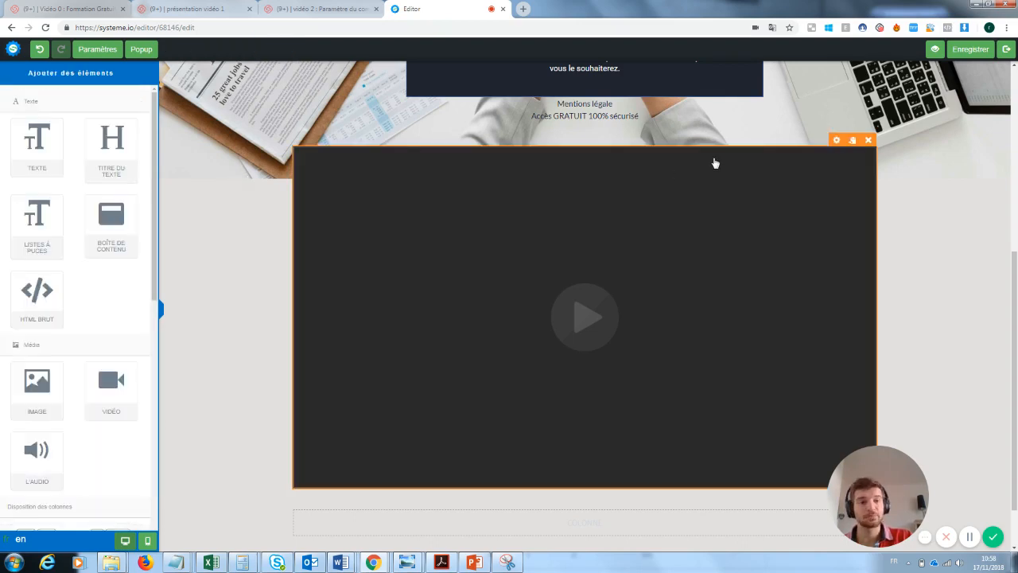
left_click(868, 140)
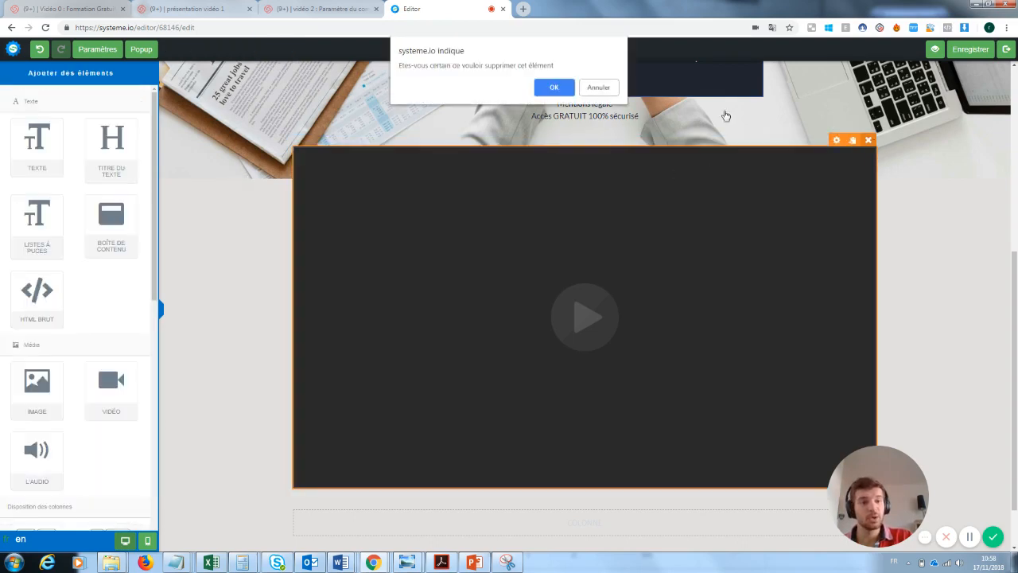
left_click(555, 87)
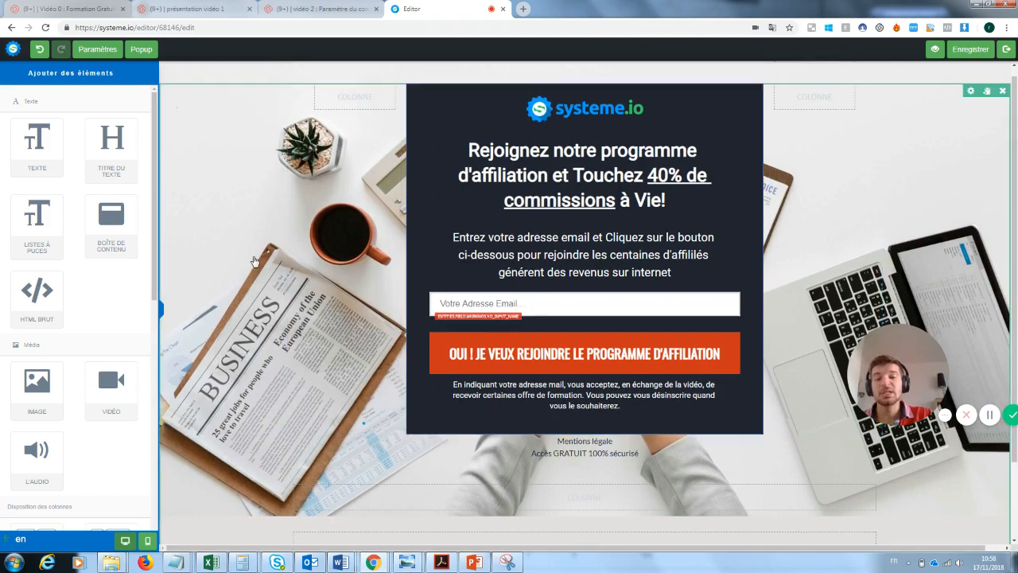
Delete the systeme.io logo from the popup
left_click(222, 208)
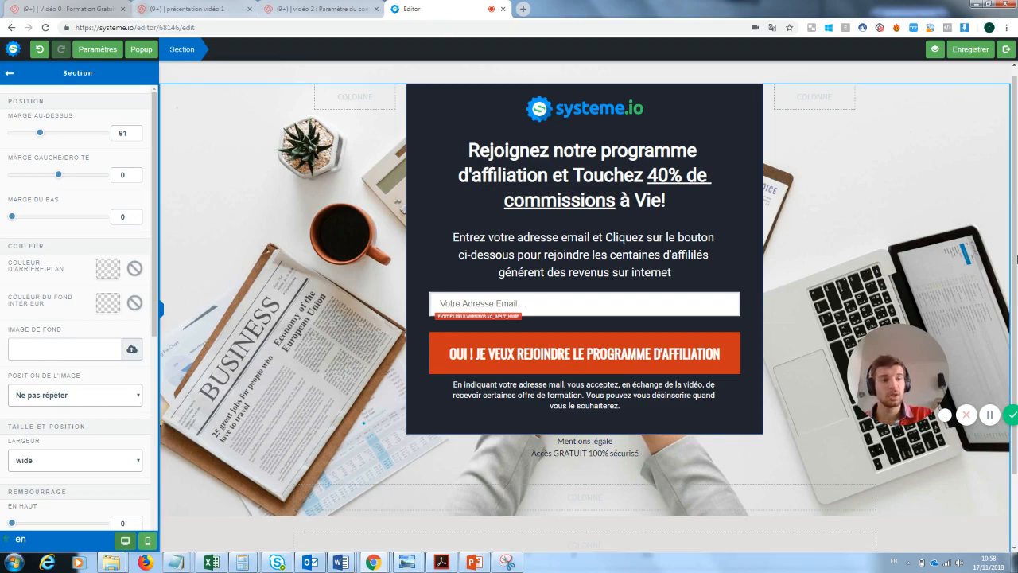
left_click(548, 119)
left_click(732, 104)
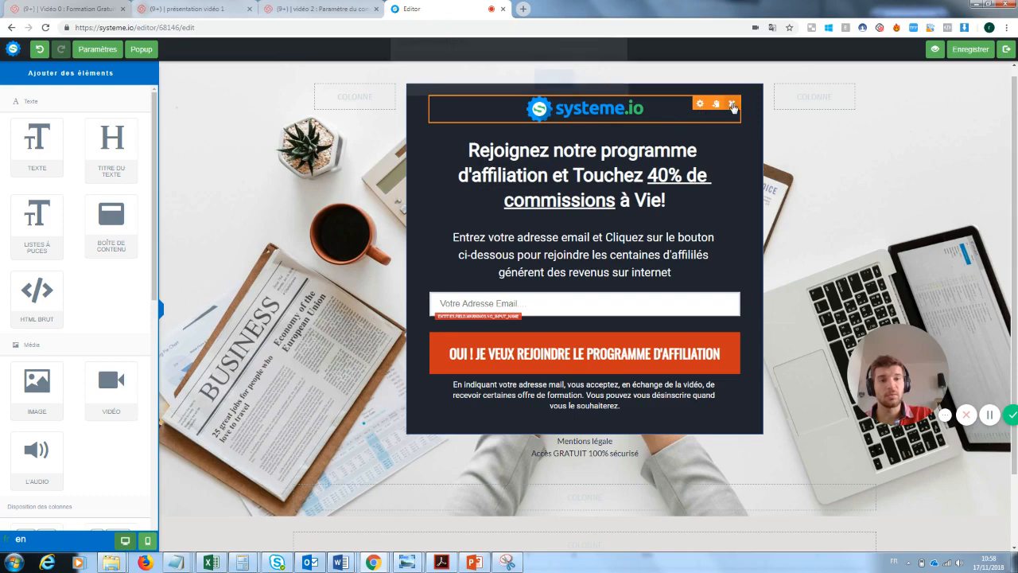
left_click(561, 96)
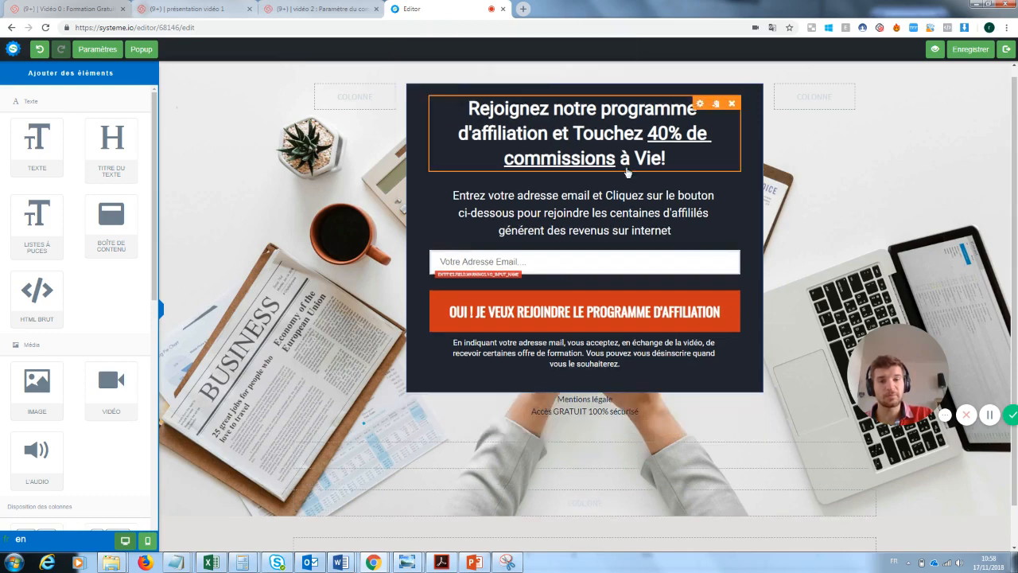
Change the headline to 'Inscrivez vous pour recevoir la newsletter' in white FFFFFF
left_click(483, 112)
triple_click(483, 112)
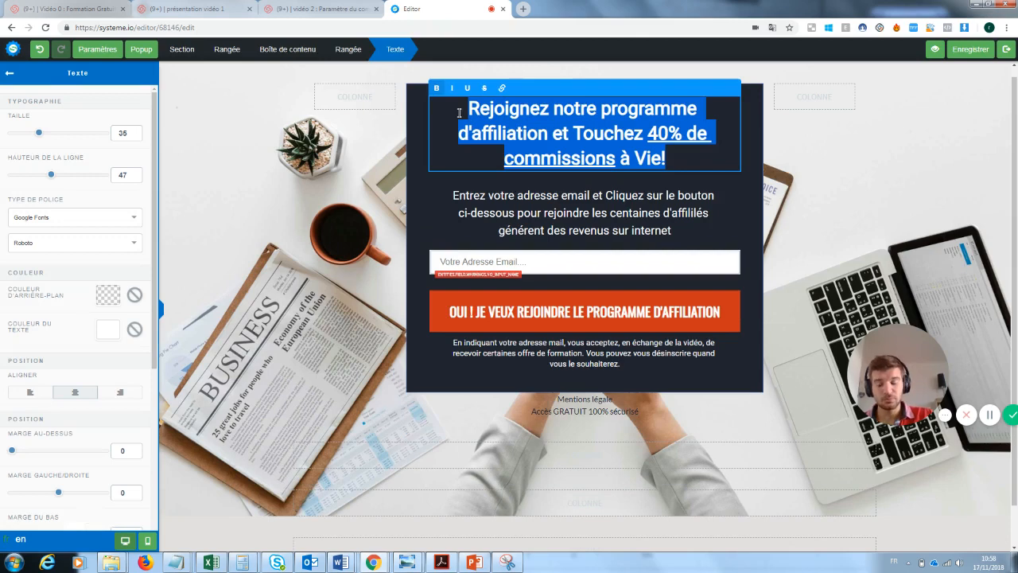
key("BackSpace")
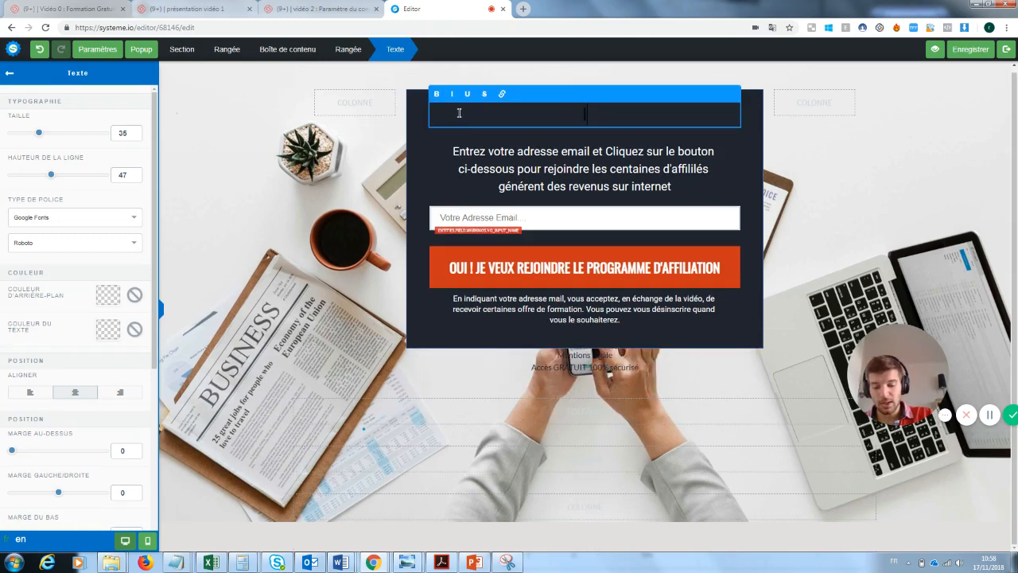
type("Inscrivez vous ")
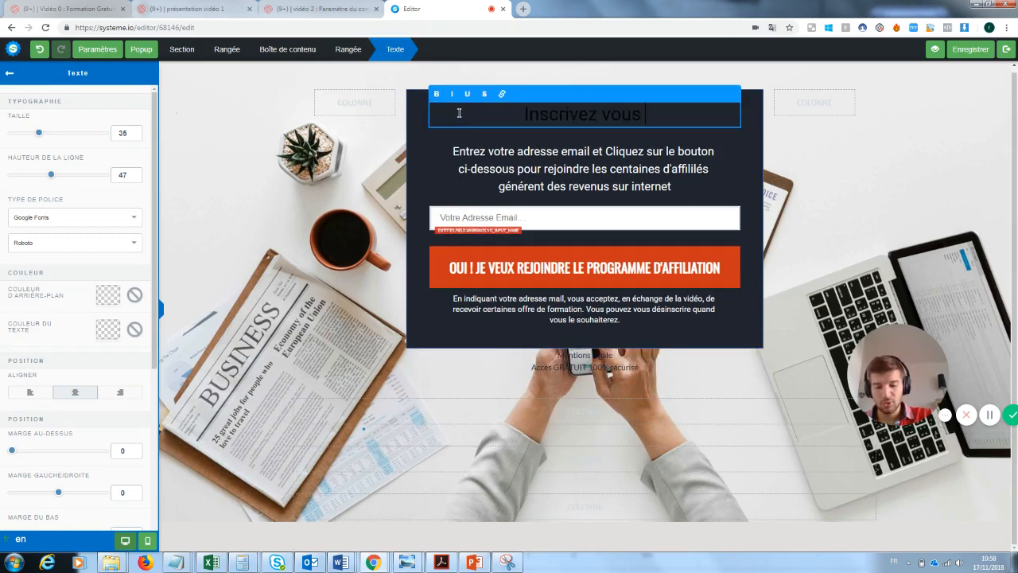
type("pour recevoir")
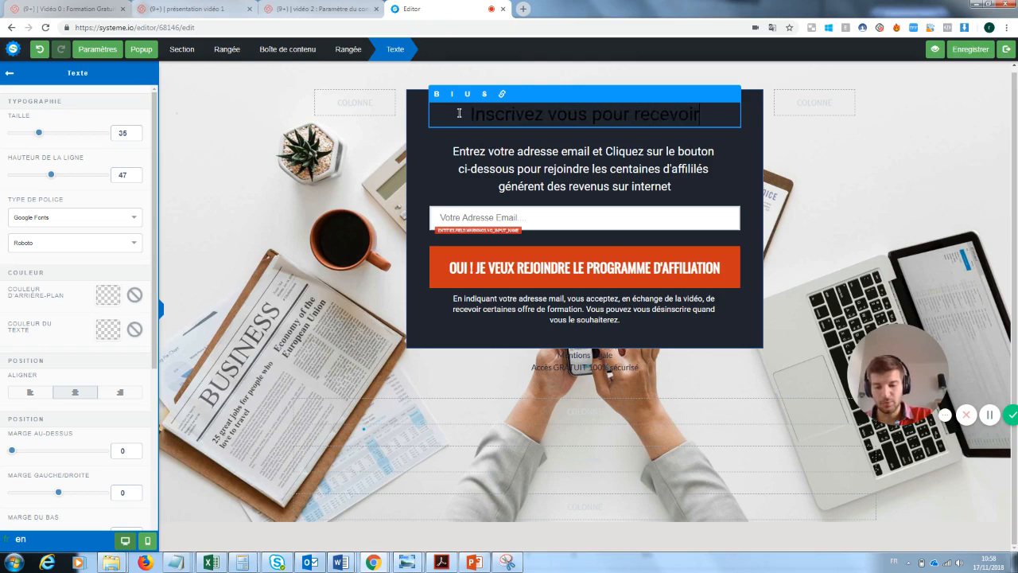
type(" la news")
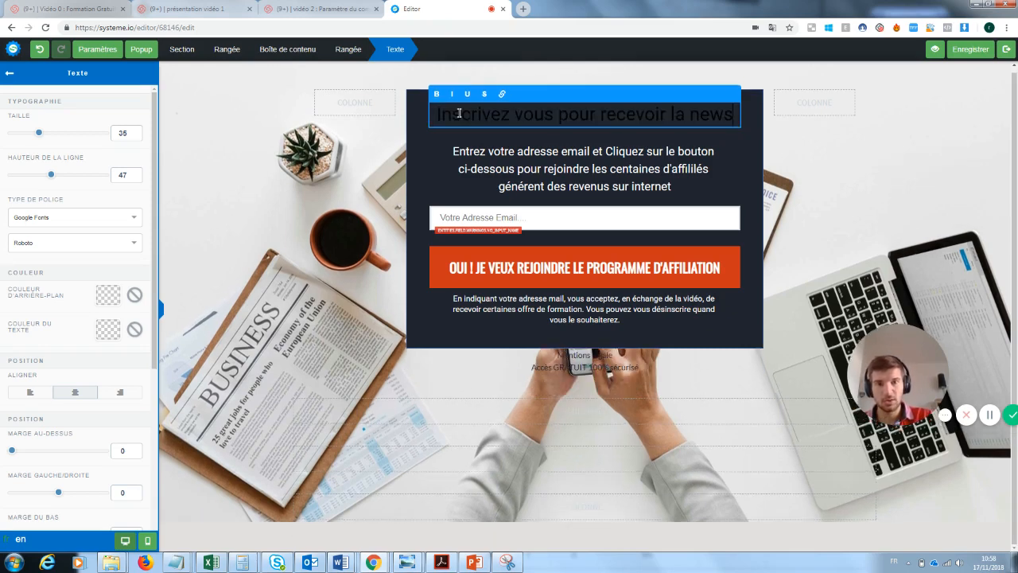
type("letter")
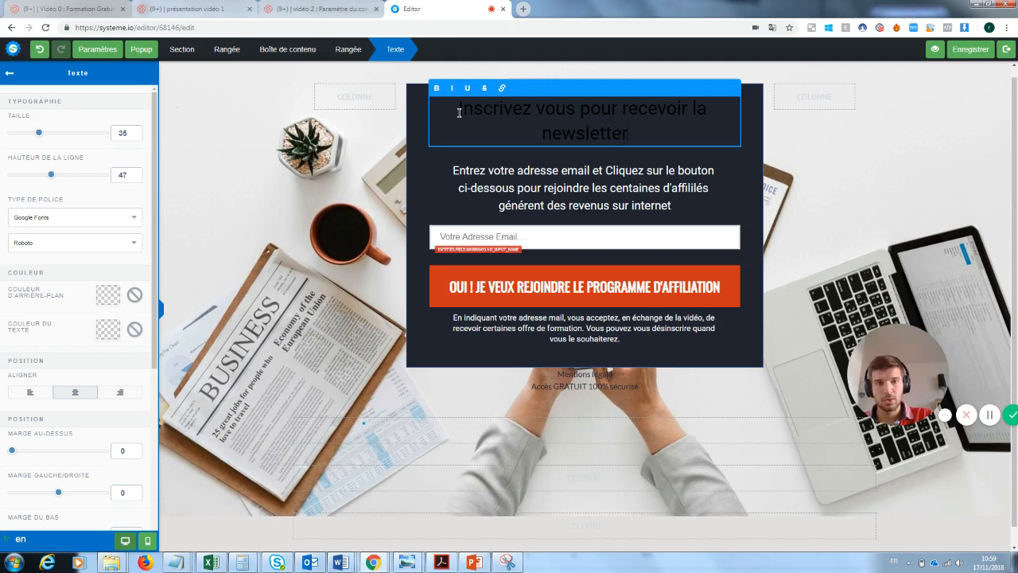
left_click_drag(635, 137, 460, 111)
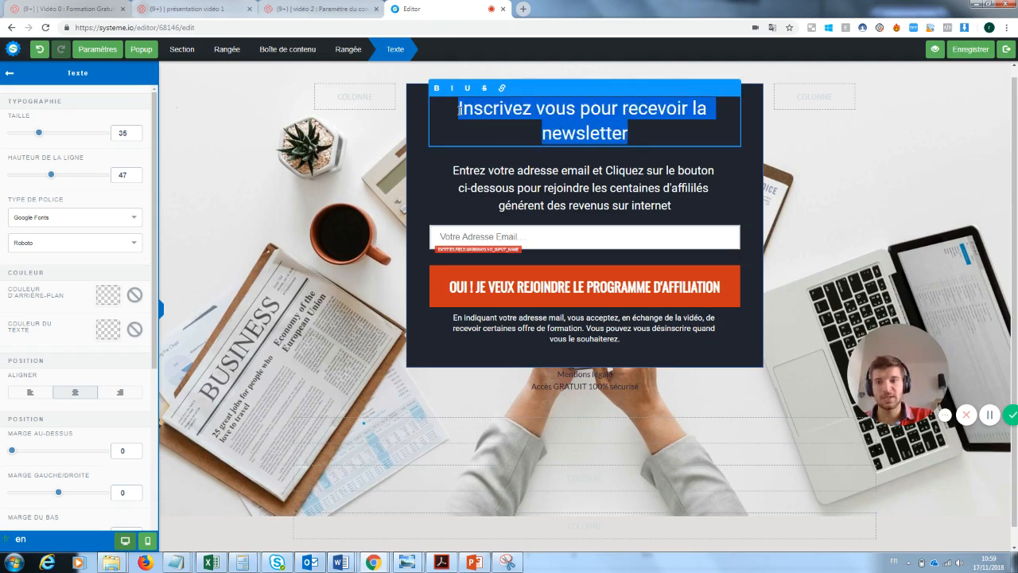
left_click(109, 330)
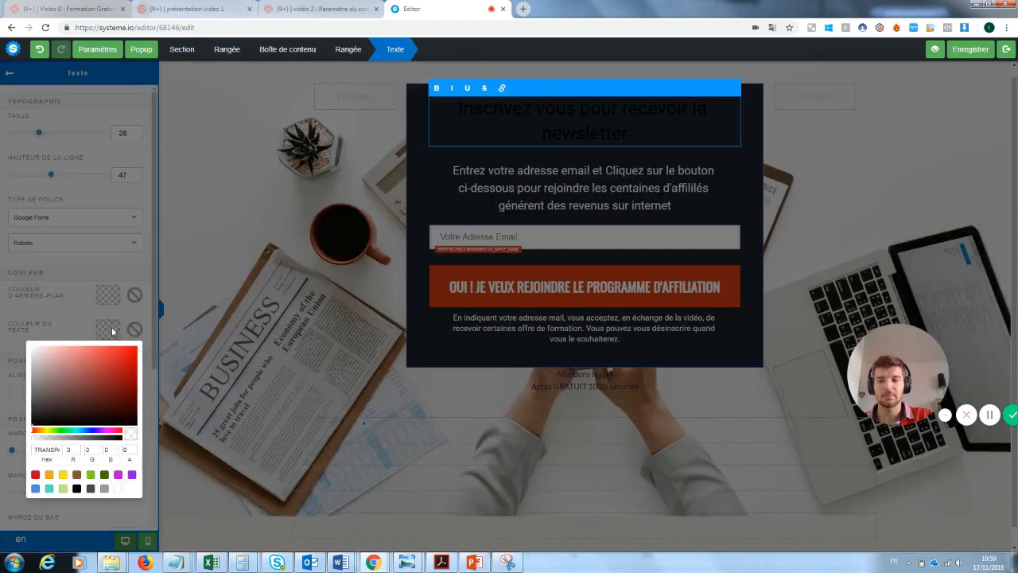
left_click(120, 489)
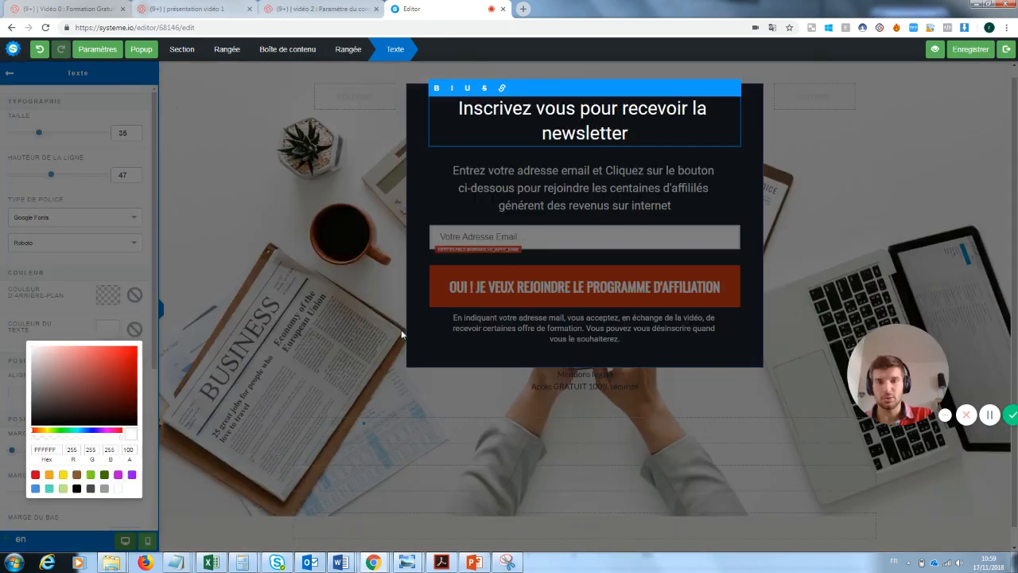
left_click(388, 253)
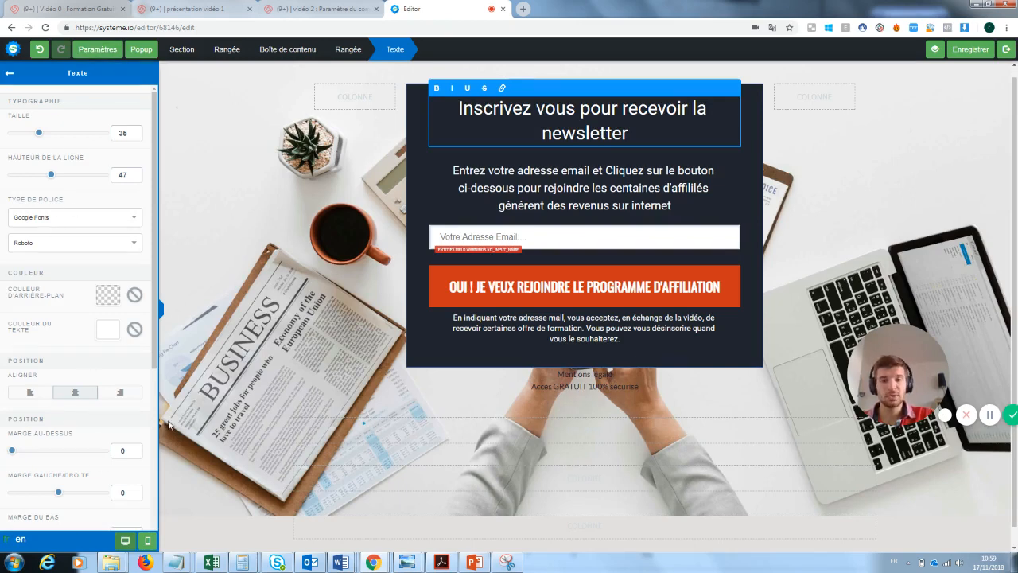
key("Escape")
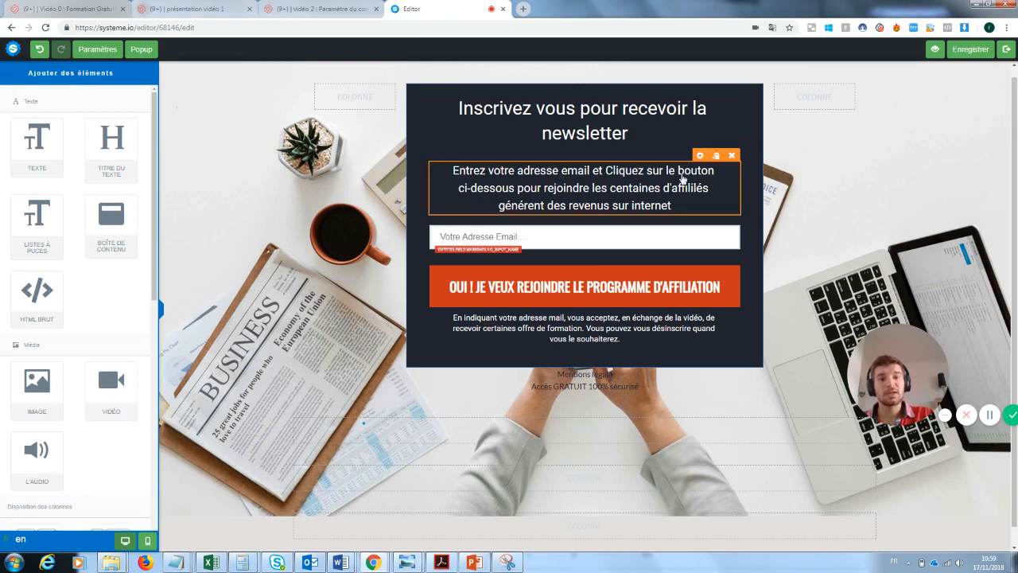
End the subtitle with 'notre super newsletter' and open the email field's Champ de formulaire settings
left_click(669, 204)
left_click_drag(673, 206, 592, 187)
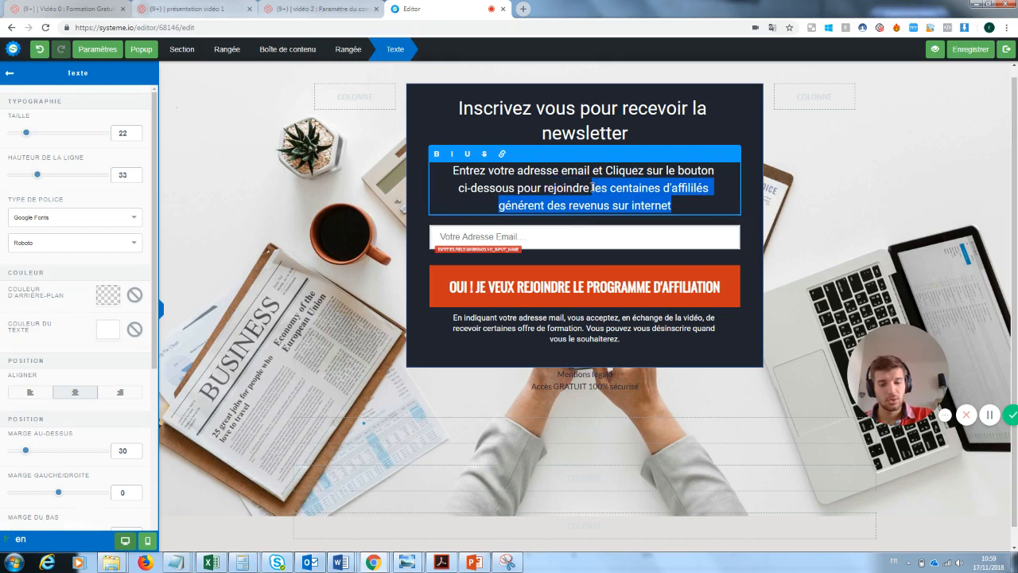
type("notre uper")
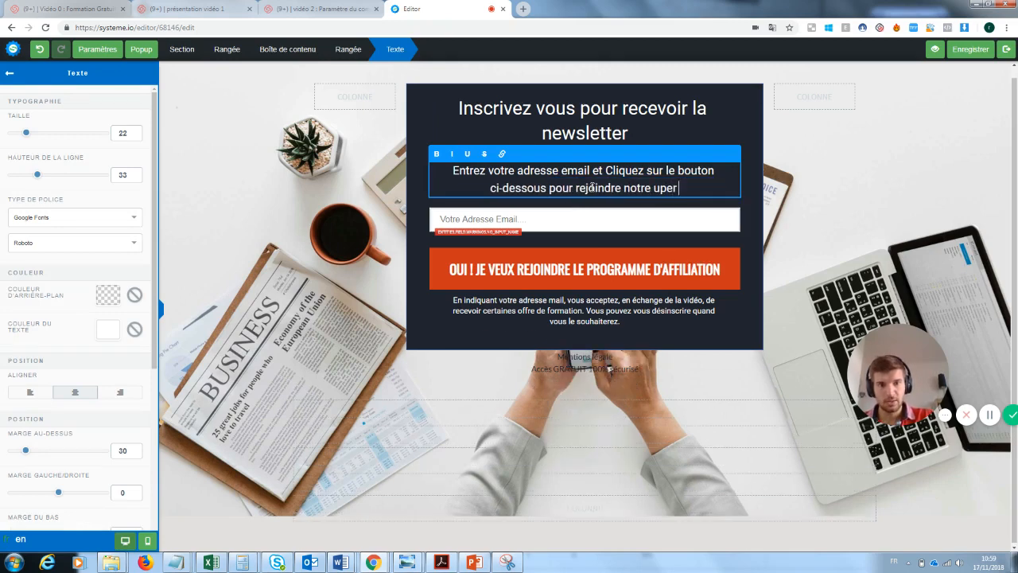
key("BackSpace")
key("BackSpace")
key("BackSpace")
key("BackSpace")
type("super")
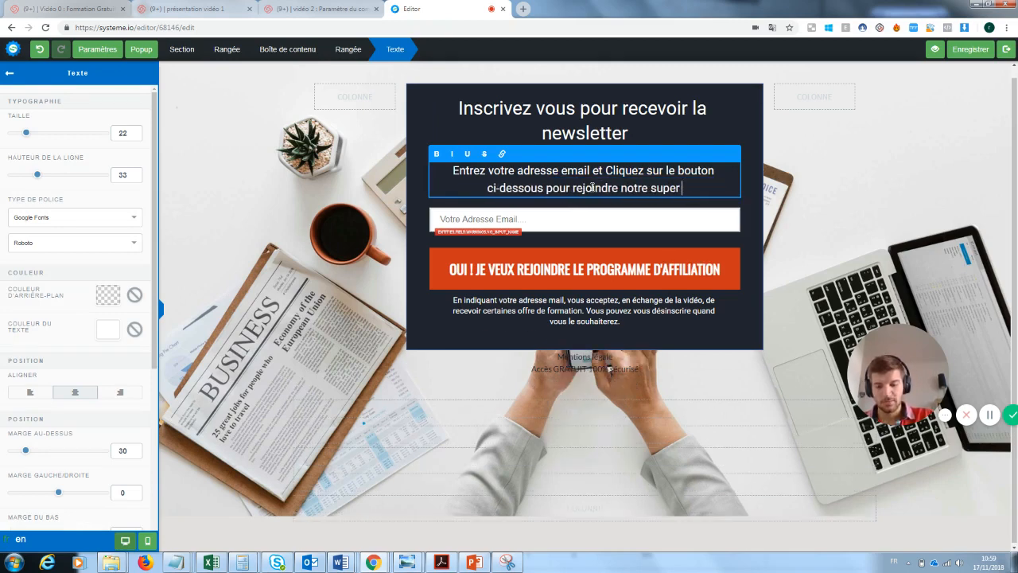
type(" newslette")
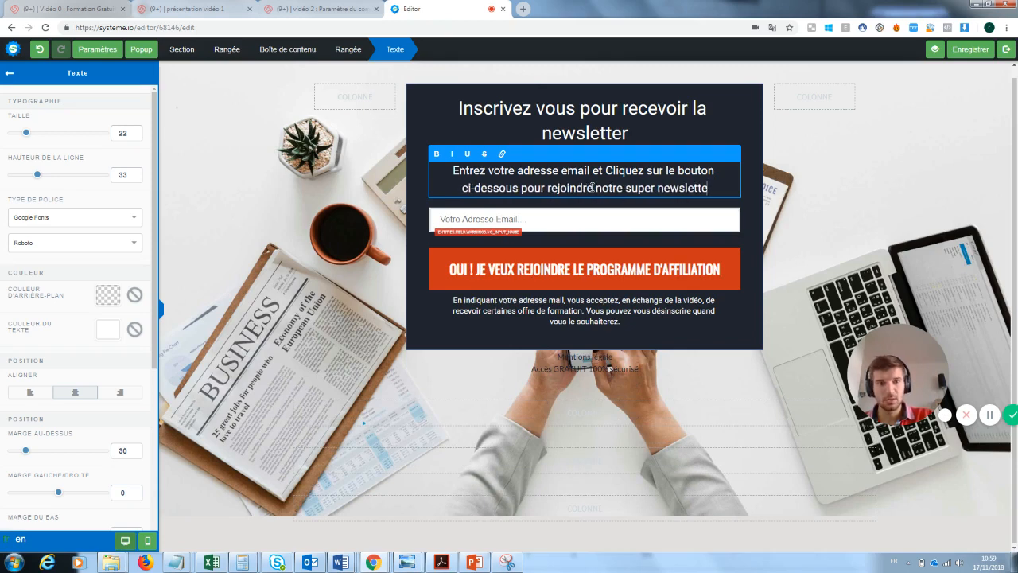
type("r")
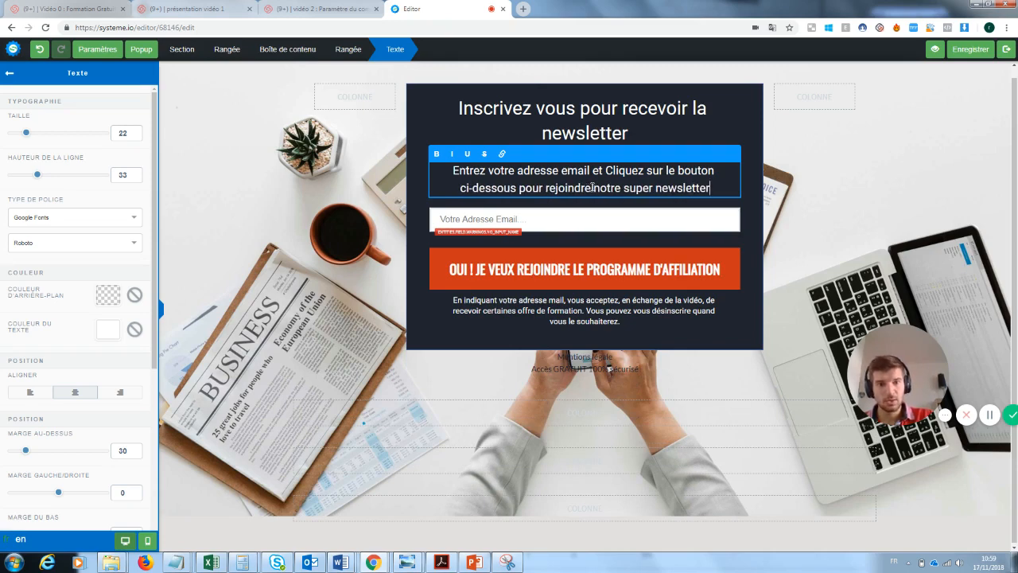
left_click(516, 229)
left_click(532, 219)
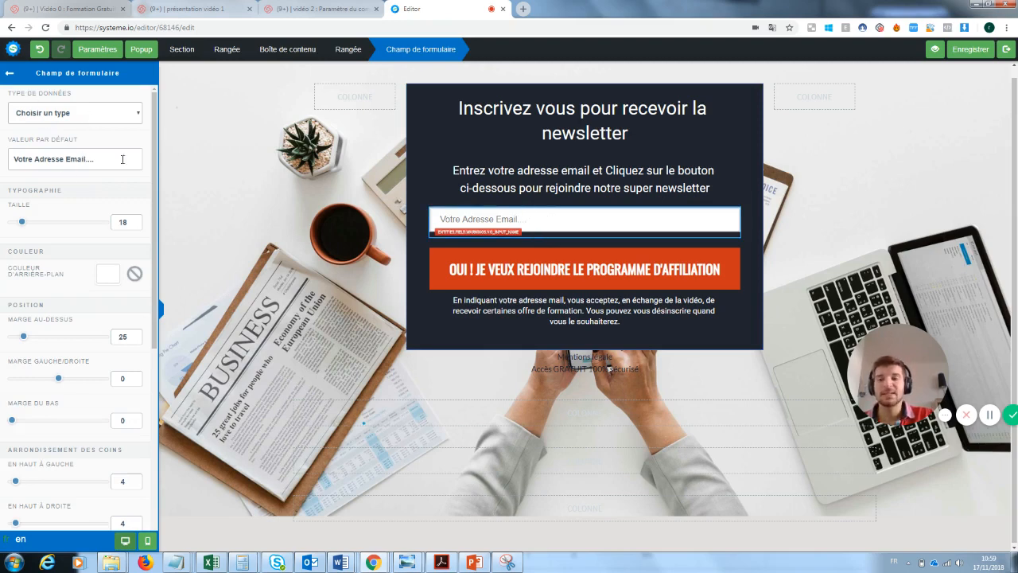
Replace 'LE PROGRAMME D'AFFILIATION' with 'LA NEWSLETTER' in the orange button's label
left_click(633, 267)
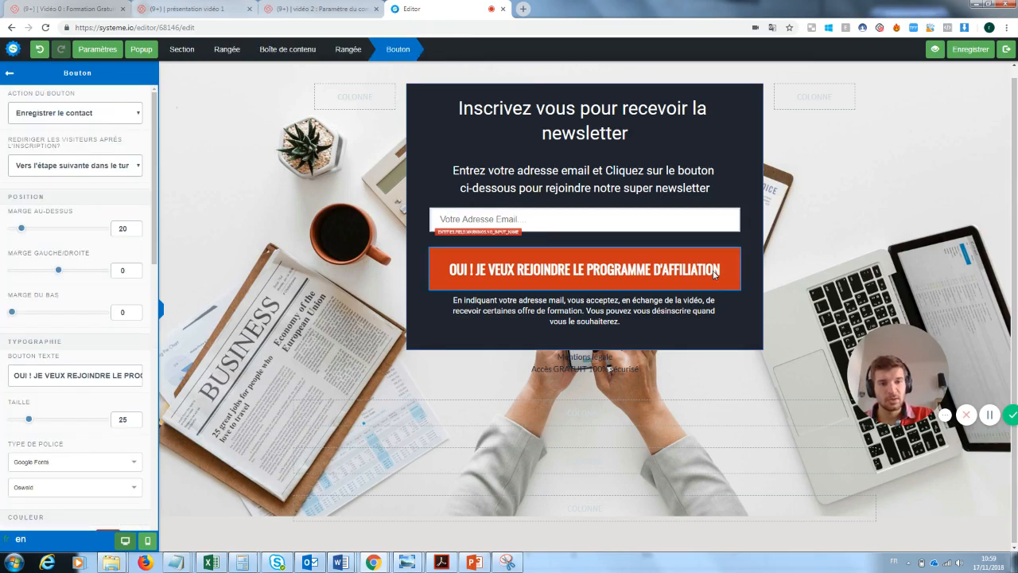
left_click(714, 273)
left_click(670, 275)
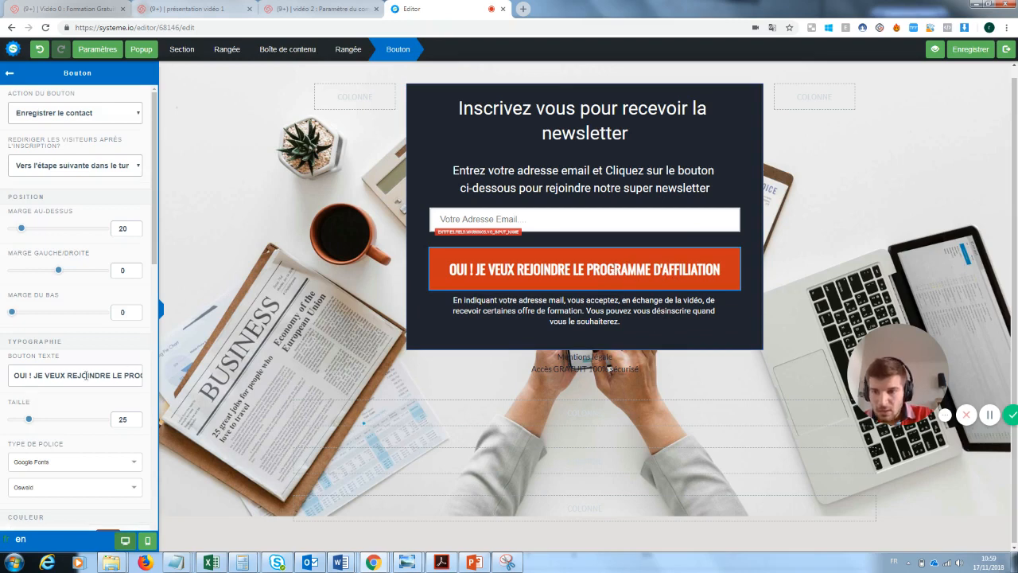
left_click_drag(114, 376, 185, 383)
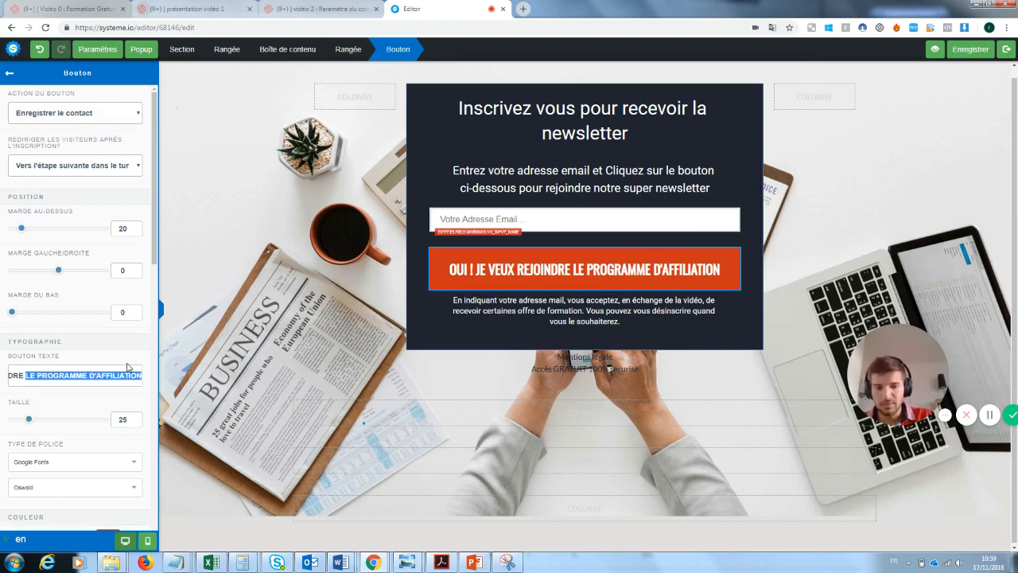
key("BackSpace")
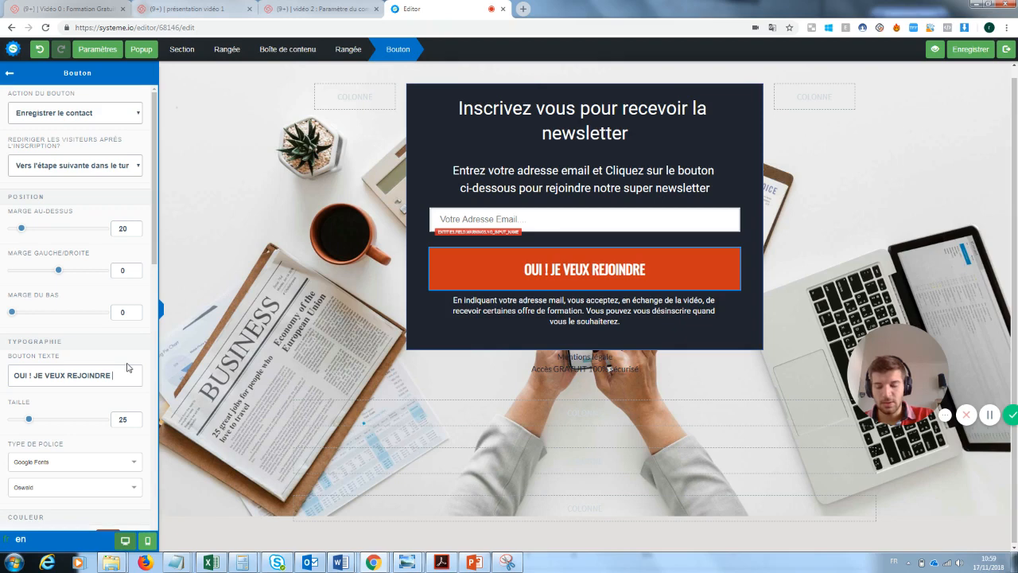
type("la newsletter")
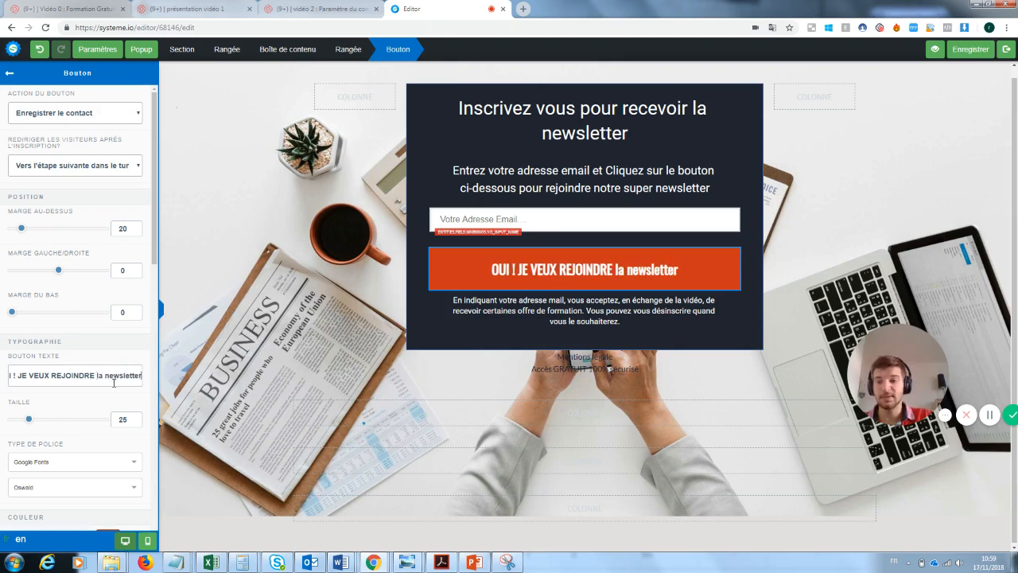
left_click_drag(140, 374, 94, 377)
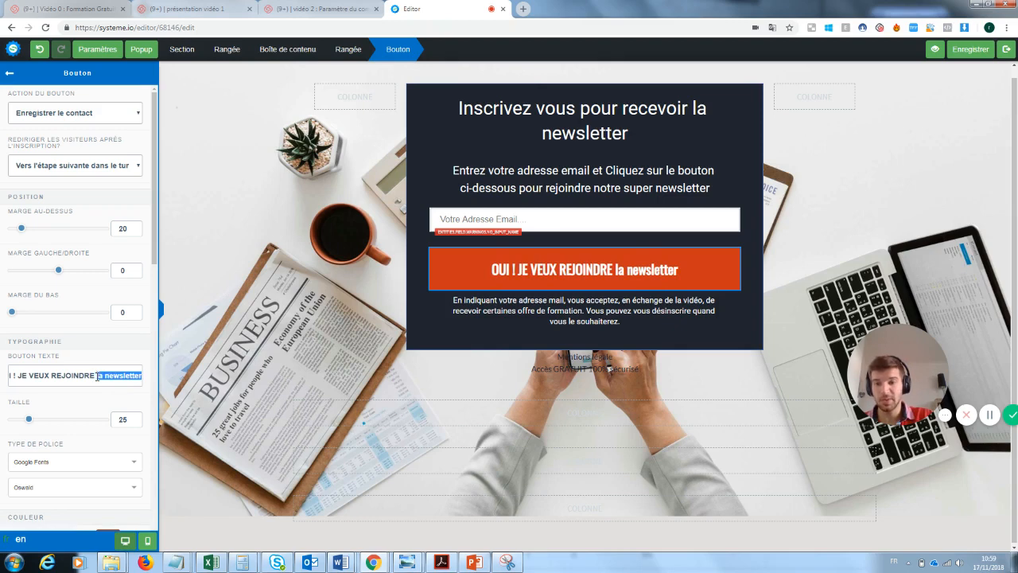
key("BackSpace")
type("L")
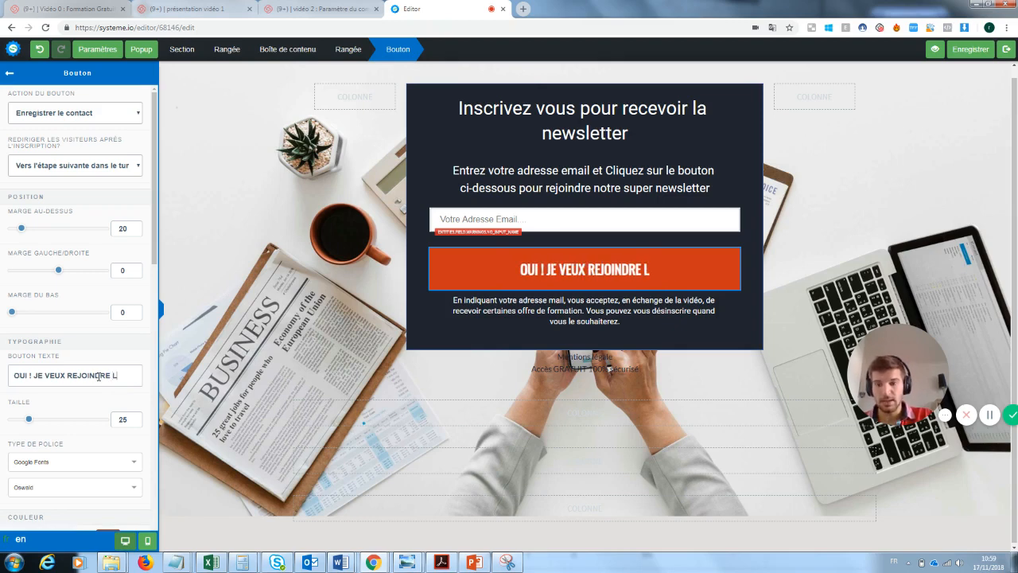
type("A NEWSLETTER")
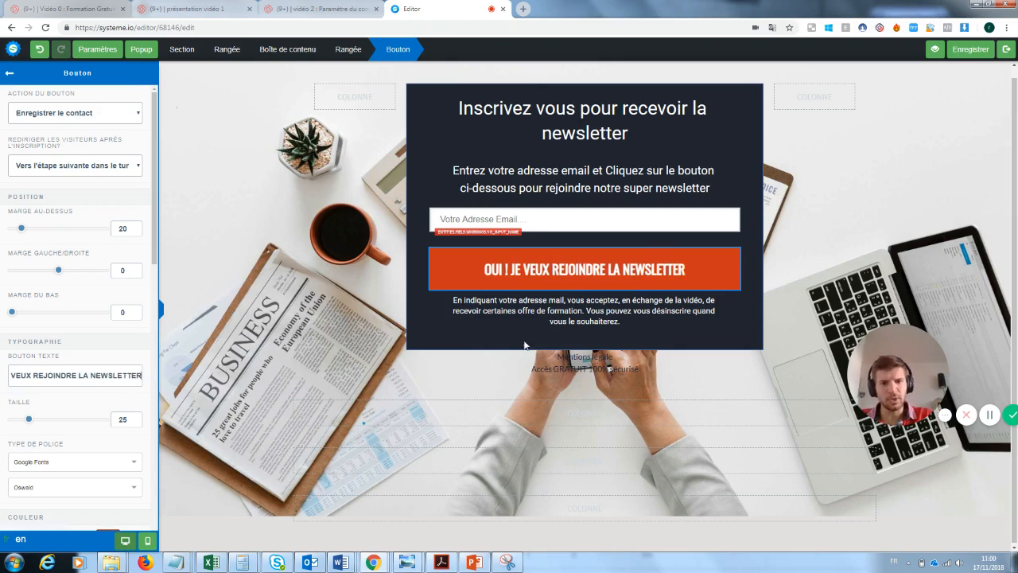
left_click(707, 366)
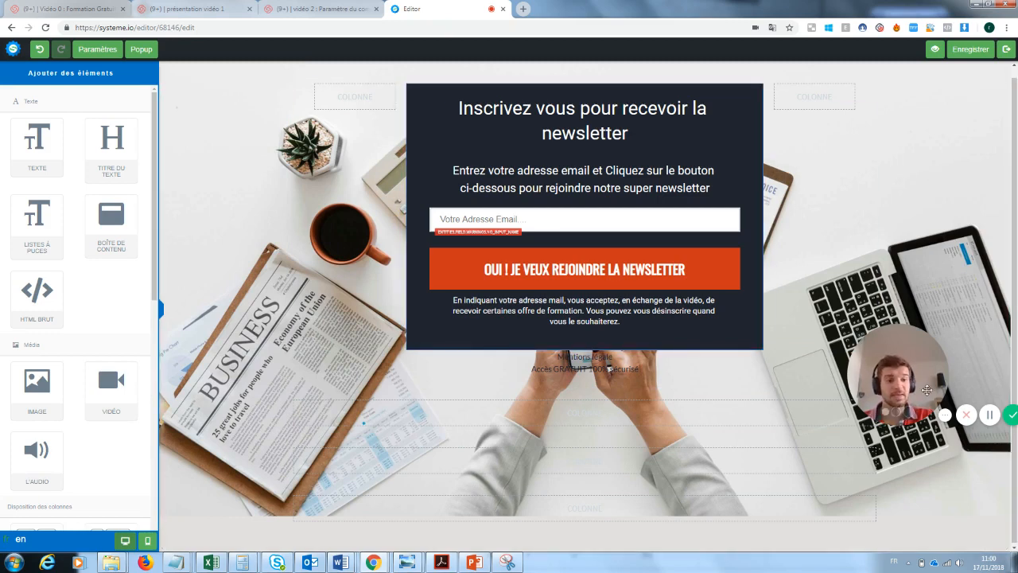
Delete each empty row left under the signup popup, confirming every deletion prompt with OK
left_click_drag(918, 372, 237, 469)
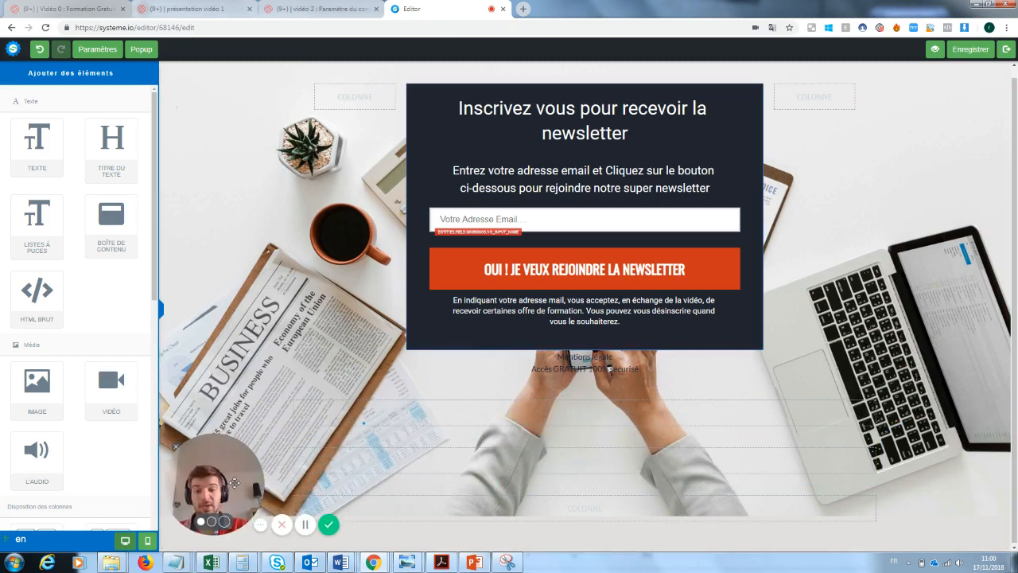
left_click(874, 383)
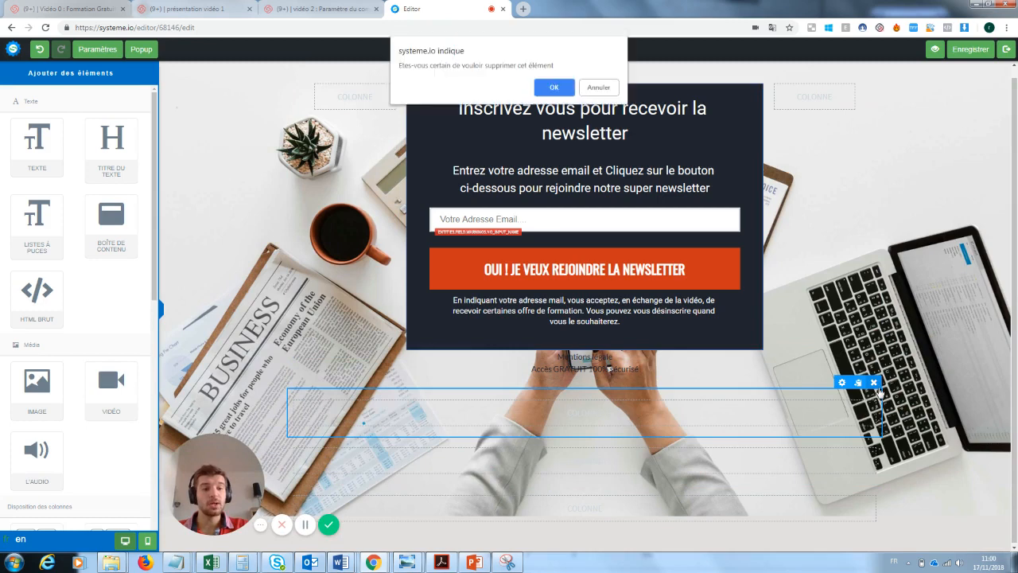
left_click(561, 89)
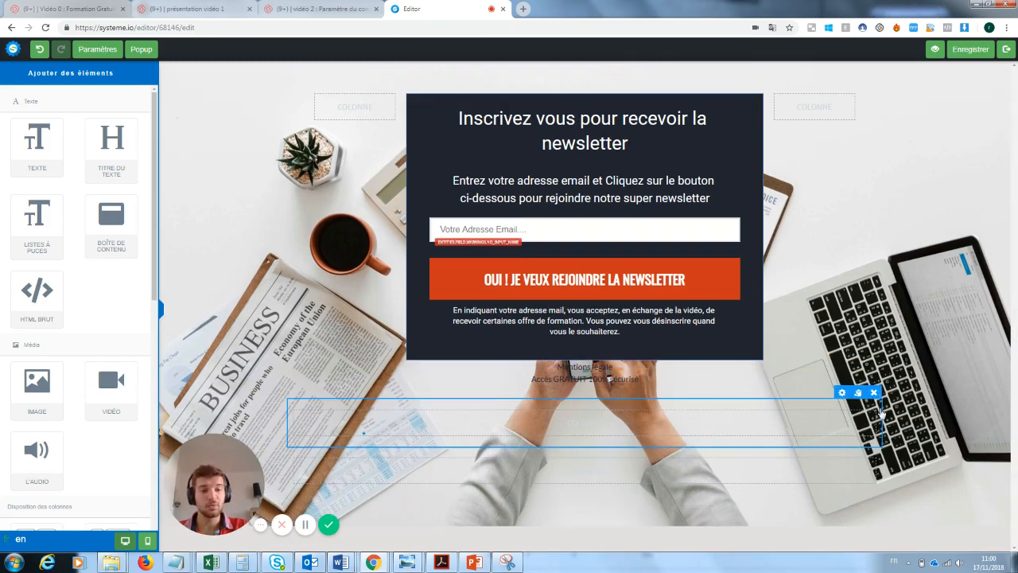
left_click(873, 393)
left_click(555, 86)
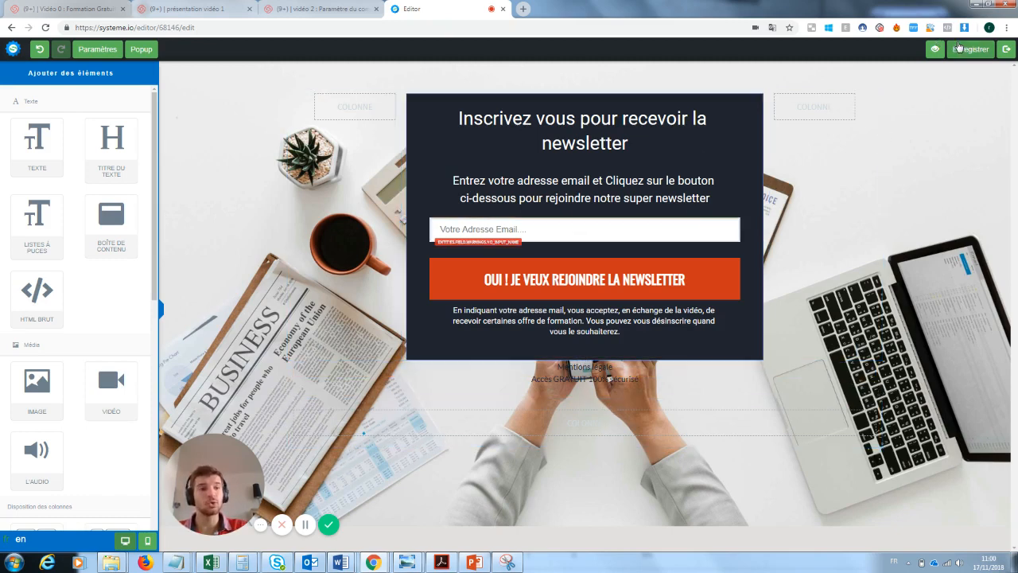
Apply the 'merci' template to the 'Page de remerciement' step and open that page in the editor
left_click(1006, 48)
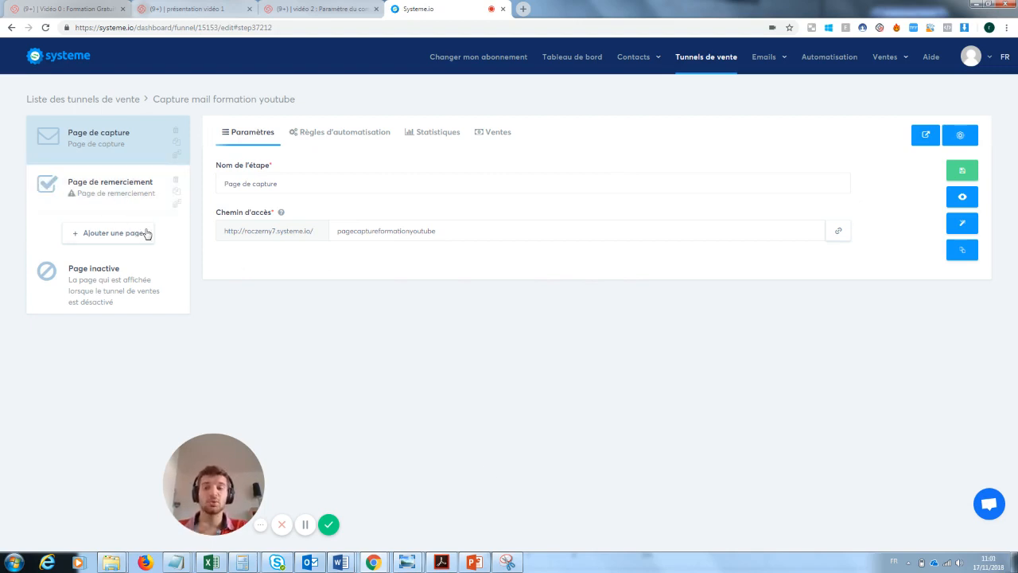
left_click(85, 197)
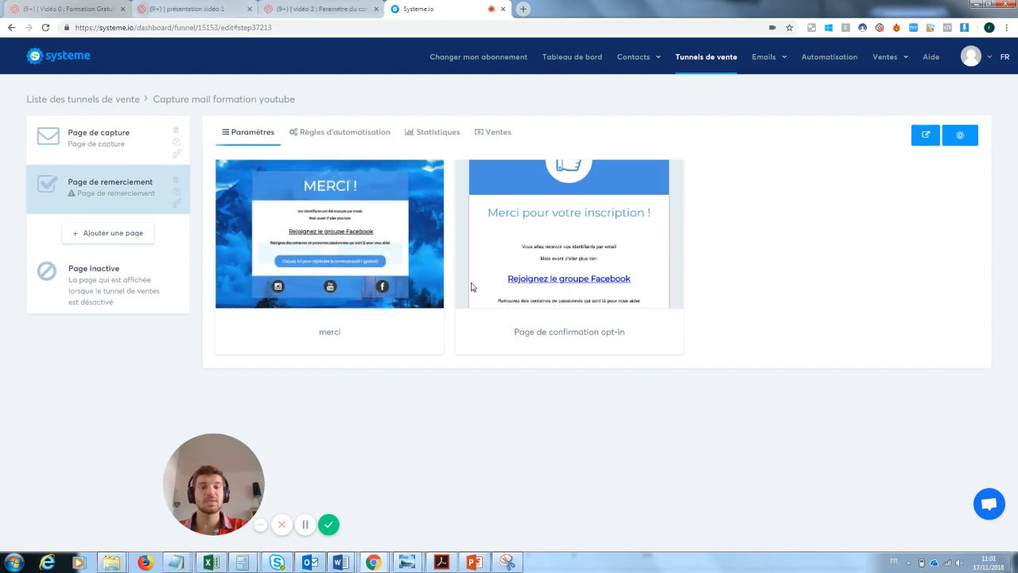
mouse_move(513, 257)
left_click(293, 234)
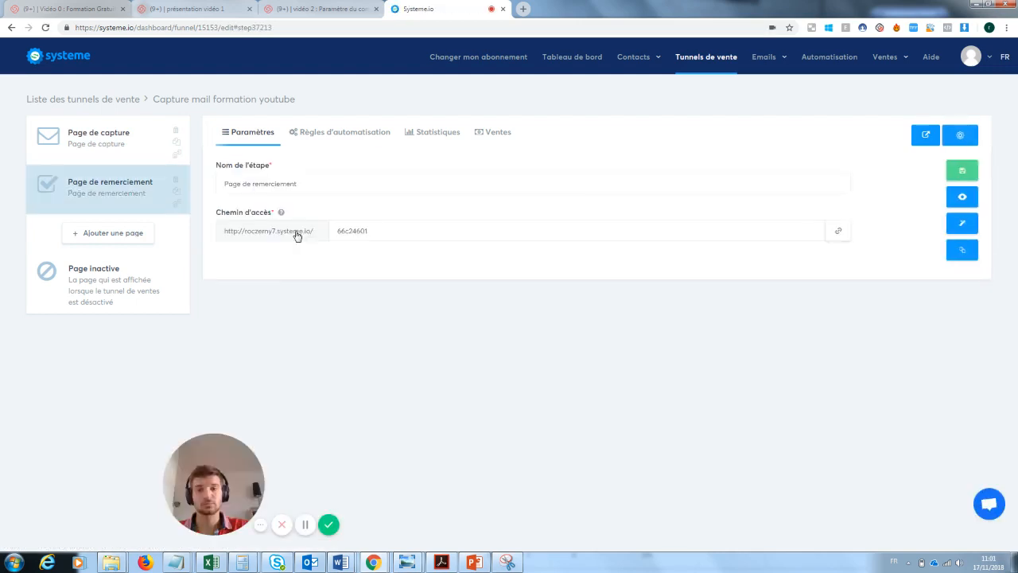
left_click(964, 227)
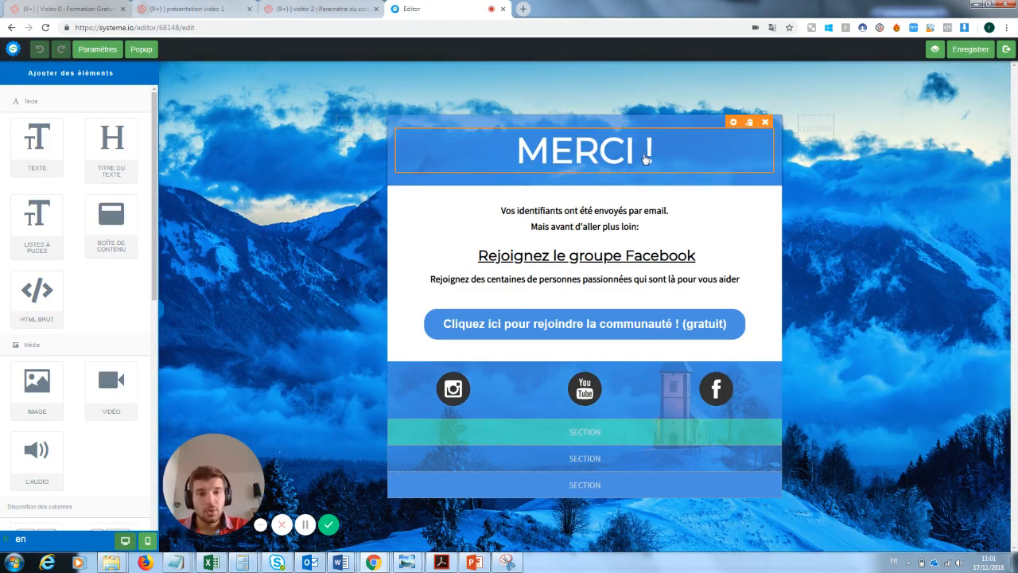
Replace the two-line credentials paragraph under 'MERCI !' with the text 'Ta newsletter va arriver'
double_click(628, 226)
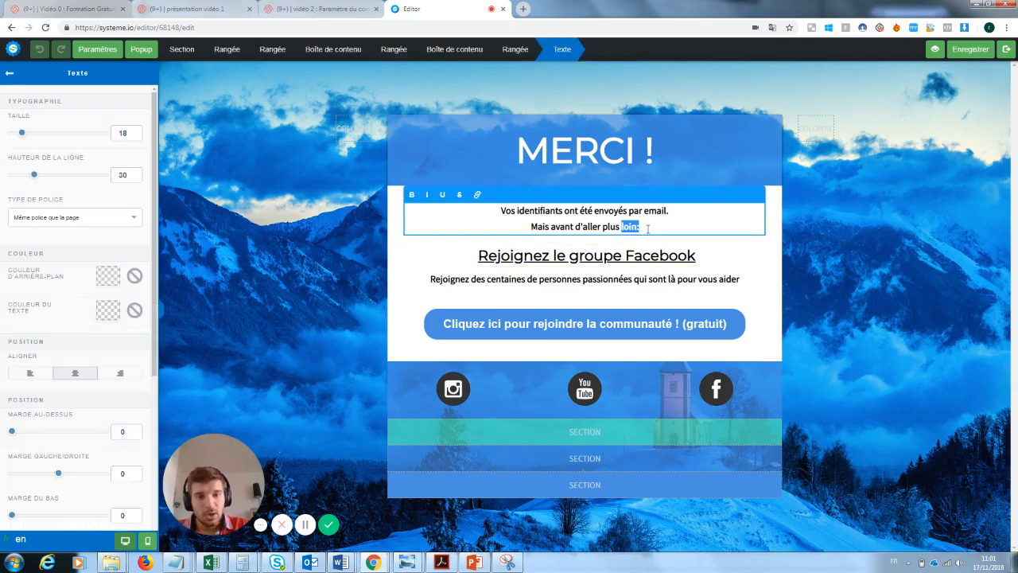
left_click_drag(648, 228, 494, 216)
key("BackSpace")
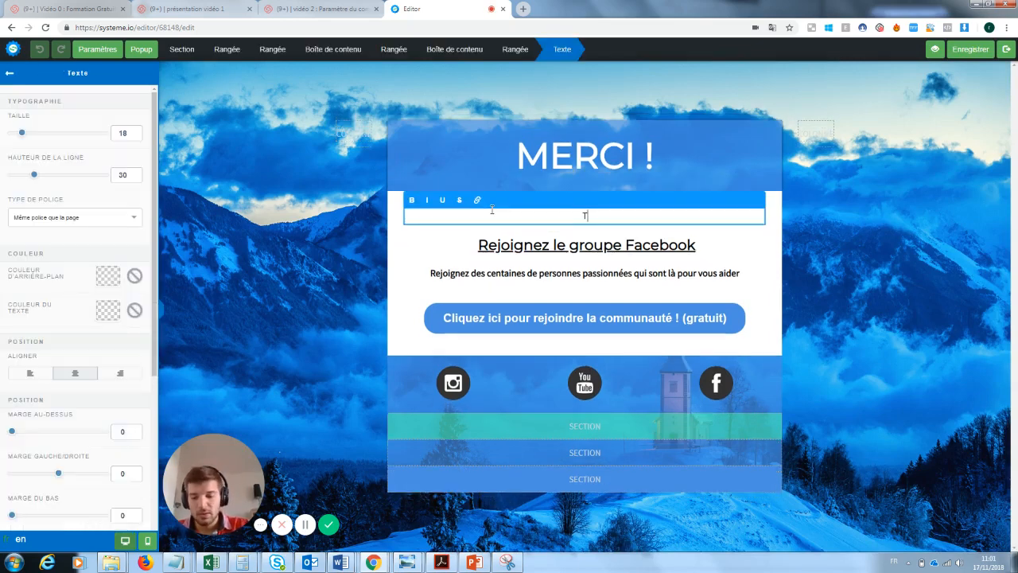
type("Ta newsl")
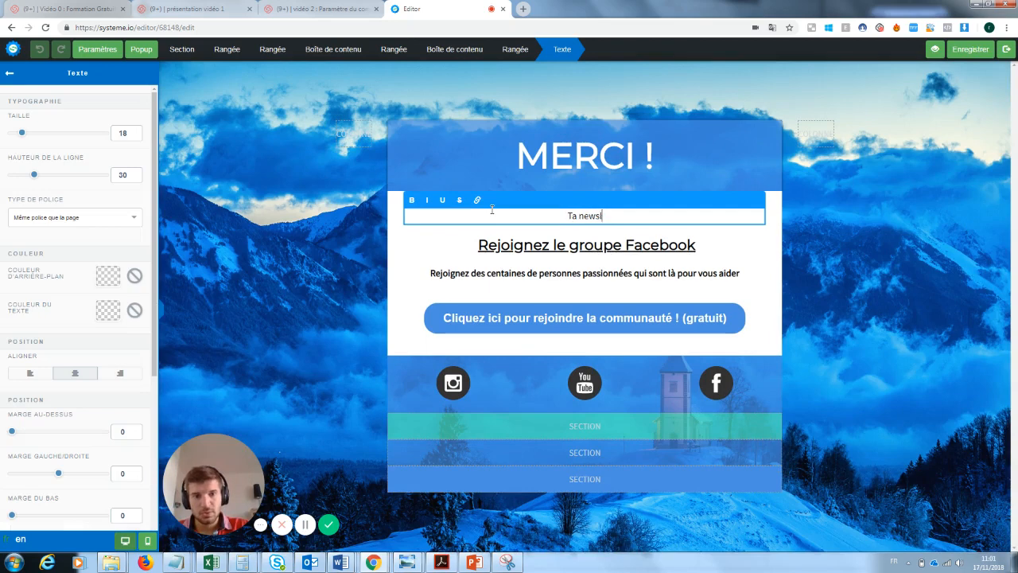
type("etter va arriver")
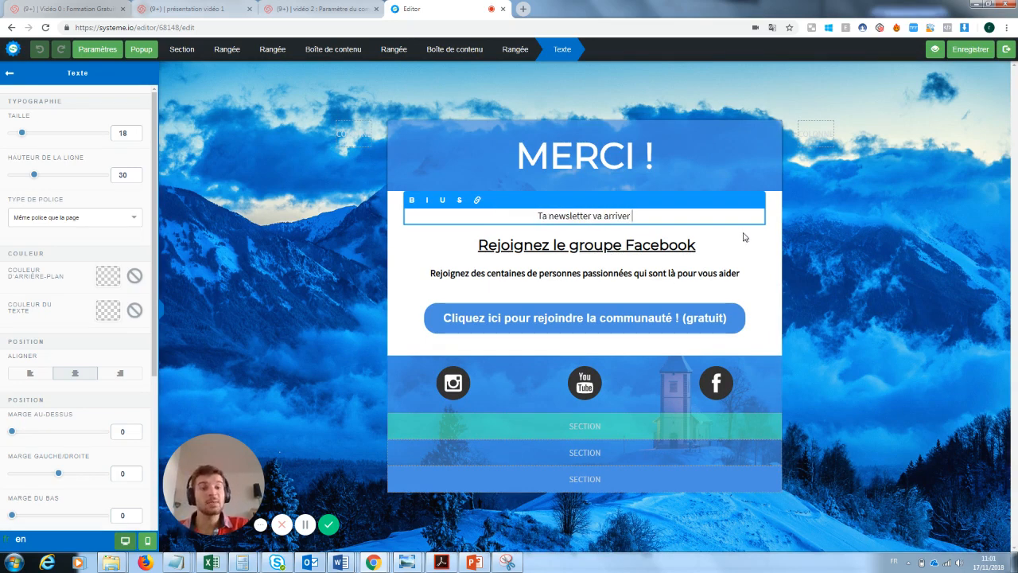
left_click(691, 244)
left_click(592, 272)
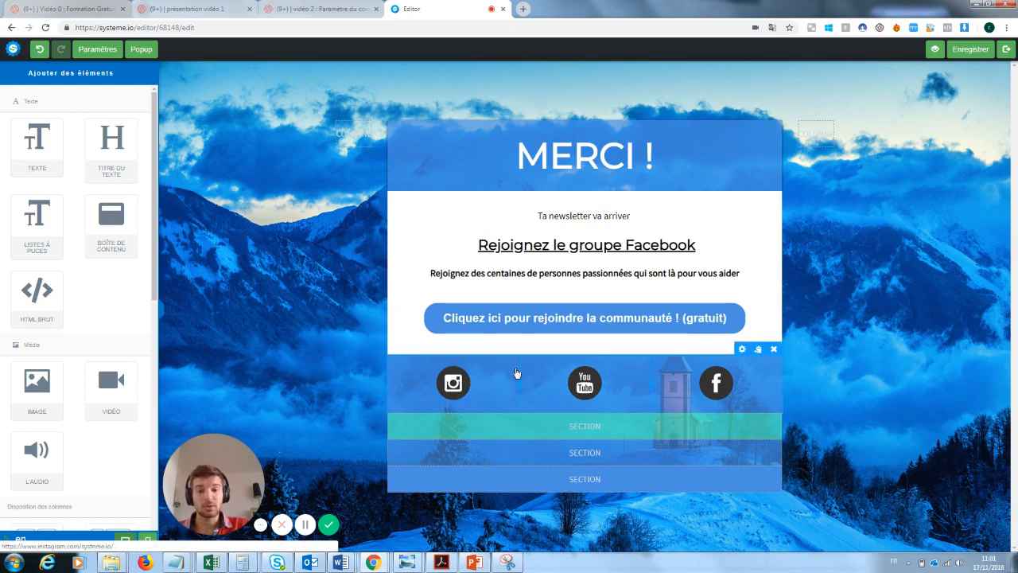
Review the community button's settings, keeping it redirecting to a page via its link
left_click(716, 318)
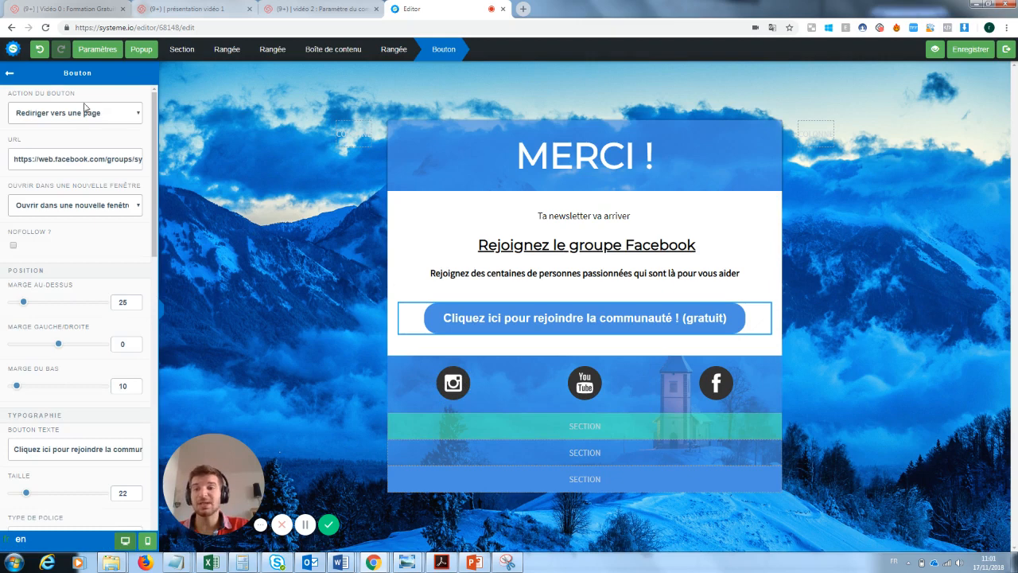
left_click(106, 117)
left_click(105, 118)
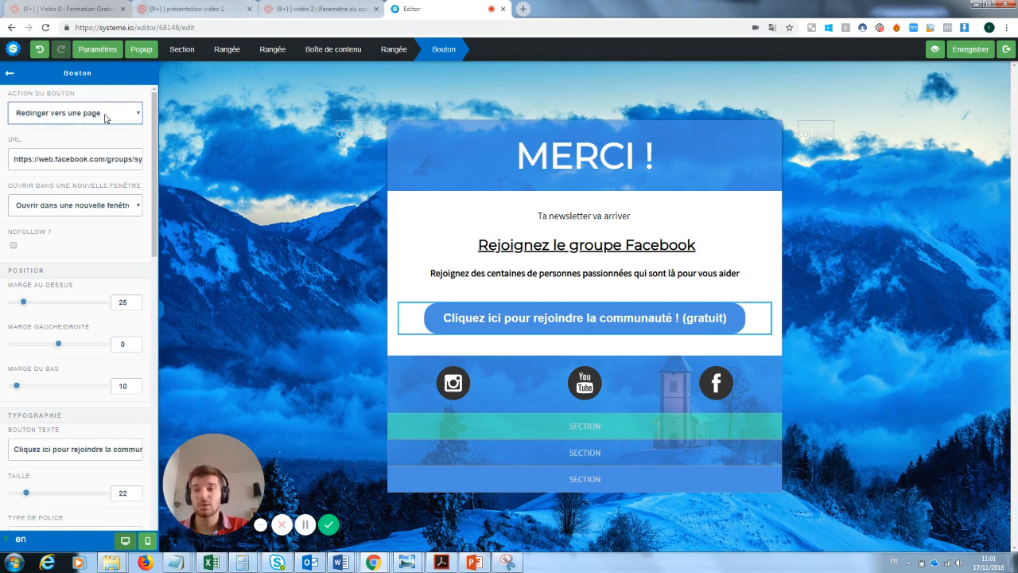
triple_click(57, 159)
left_click(593, 231)
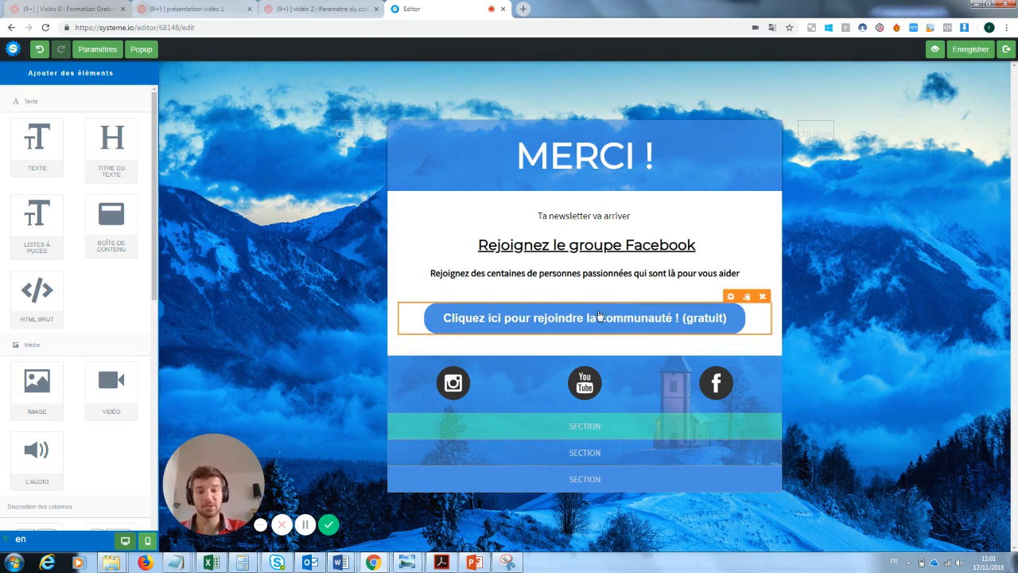
Inspect the Instagram icon and social icons row settings, then exit the thank-you page editor
left_click(459, 382)
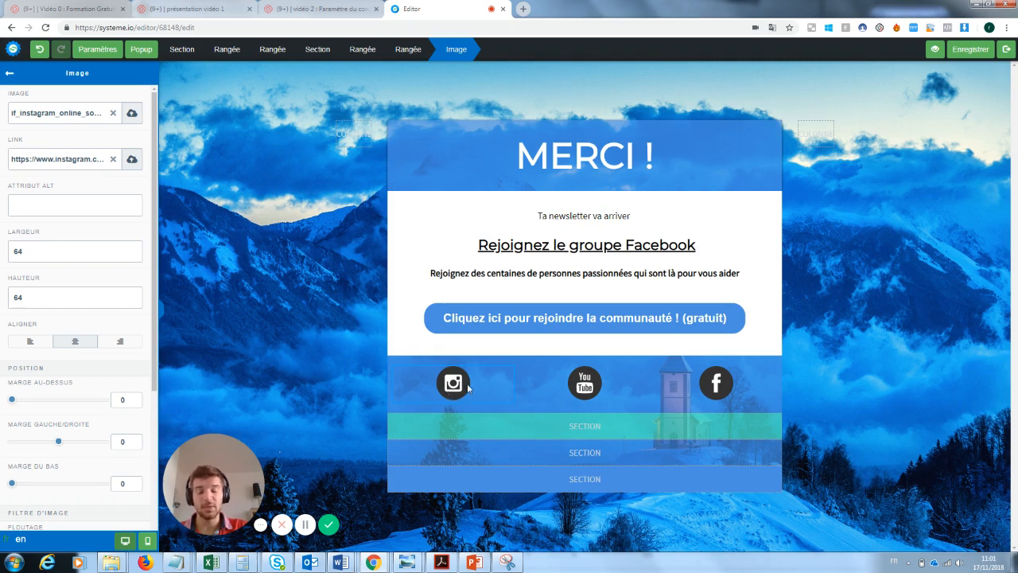
left_click(10, 73)
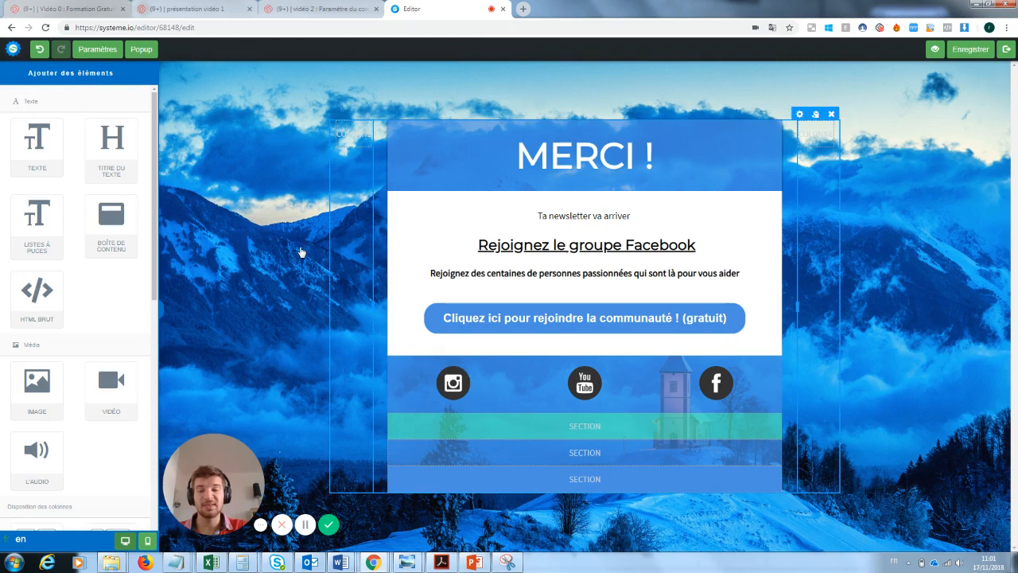
left_click(455, 366)
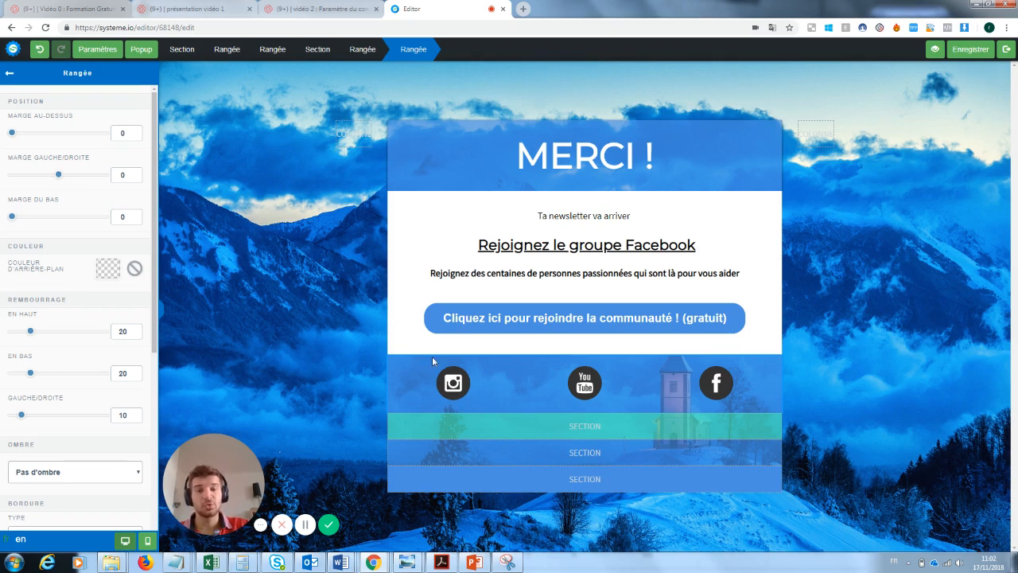
left_click(633, 327)
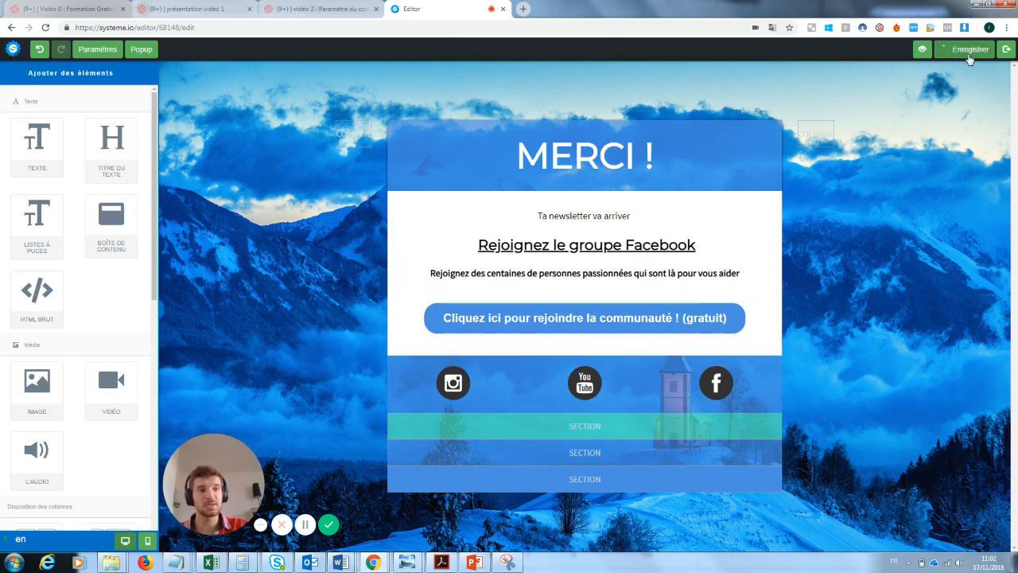
left_click(1008, 50)
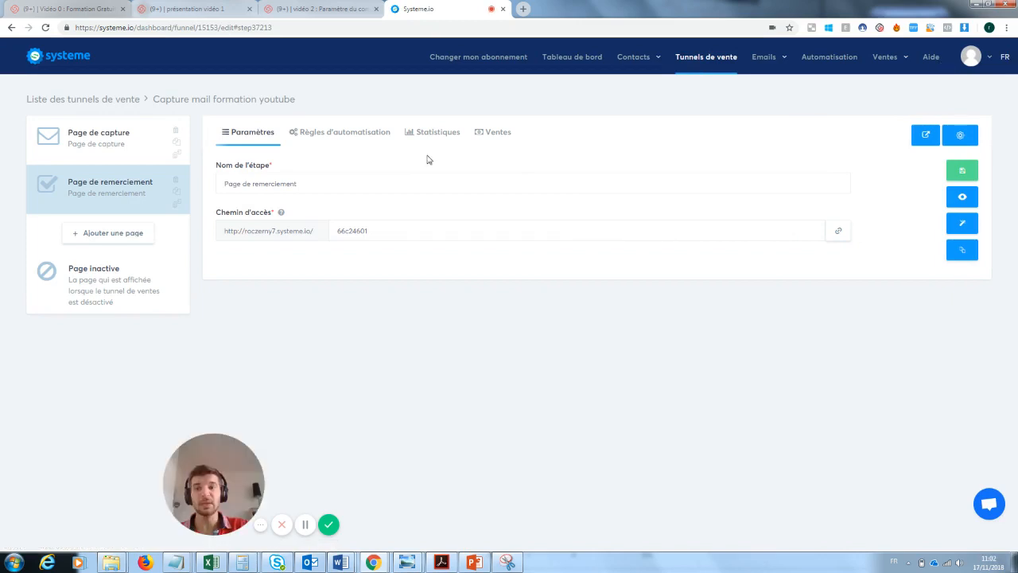
Open the live capture page via Voir la page and submit a test email address
left_click(132, 141)
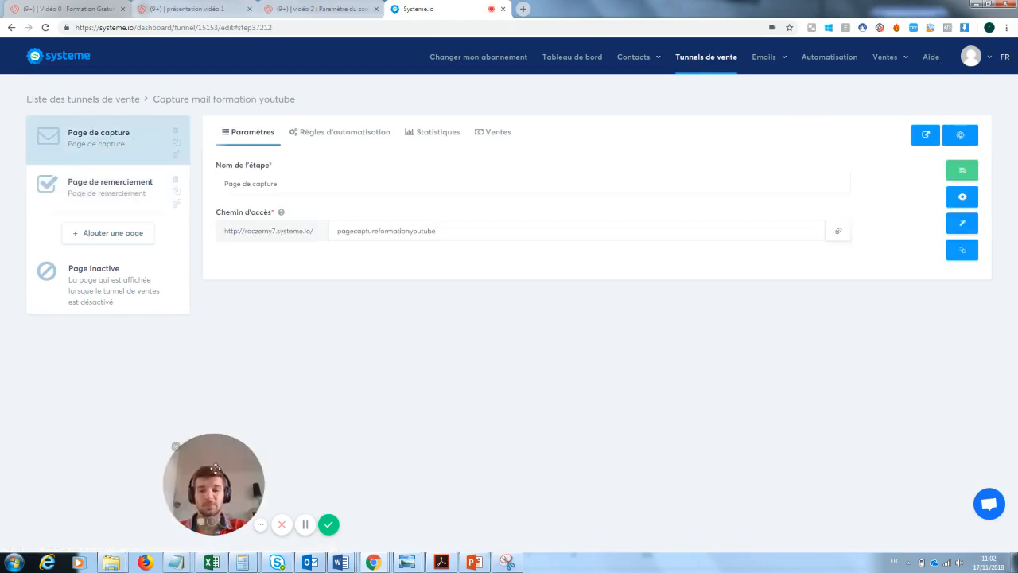
left_click(966, 197)
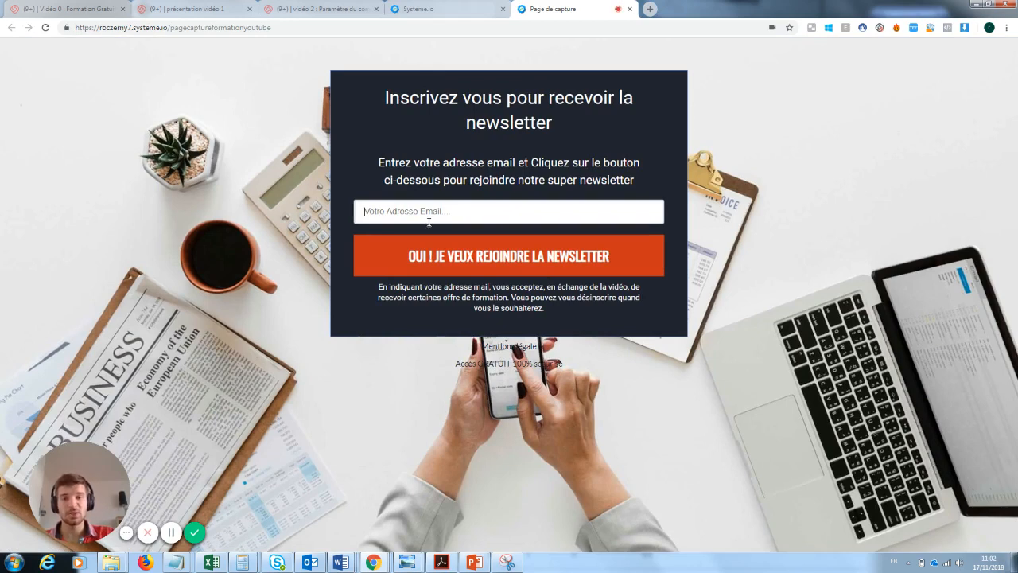
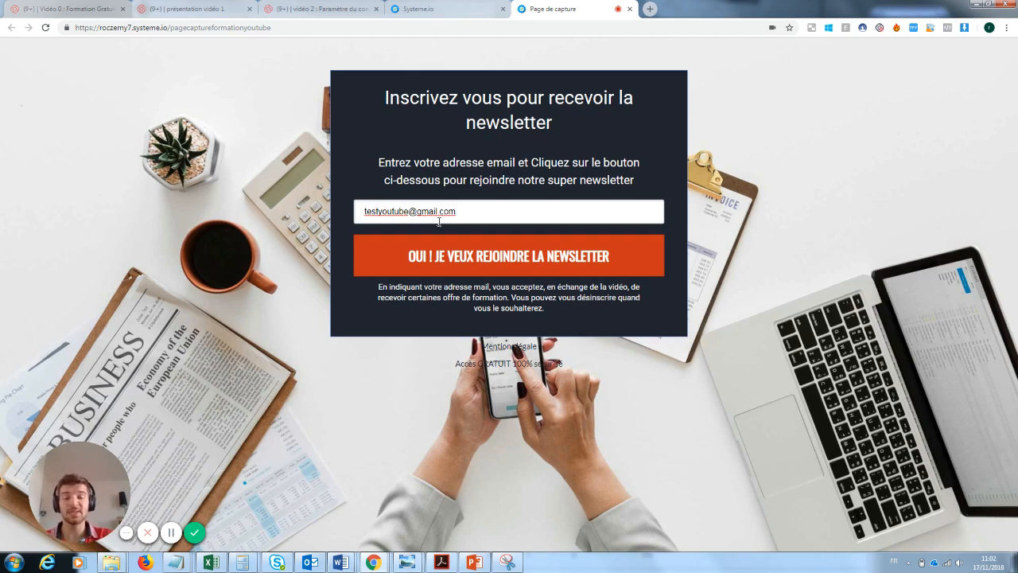
left_click(515, 258)
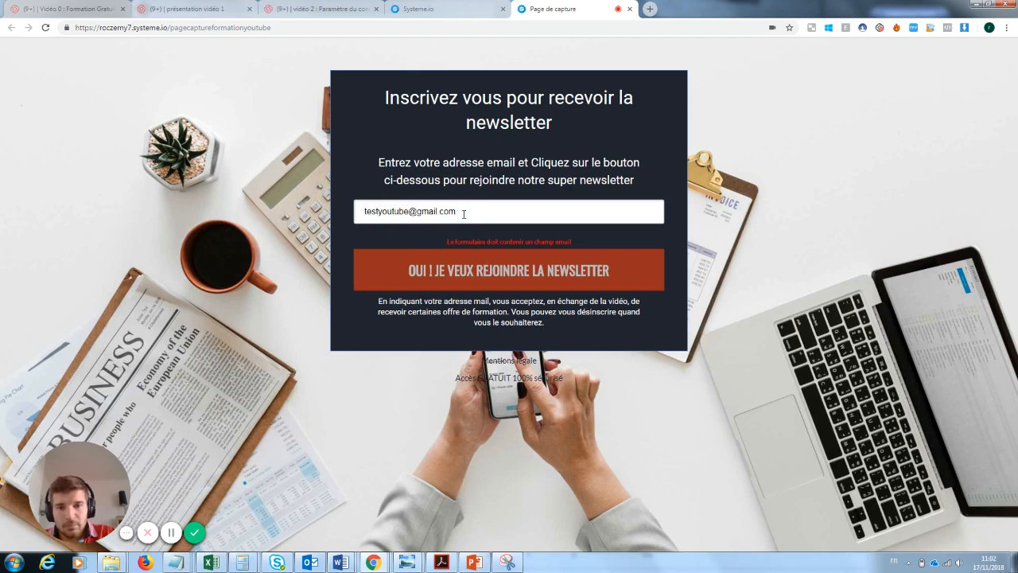
Resubmit with a shortened address, getting the missing email field error, then return to the dashboard
left_click_drag(408, 211, 377, 211)
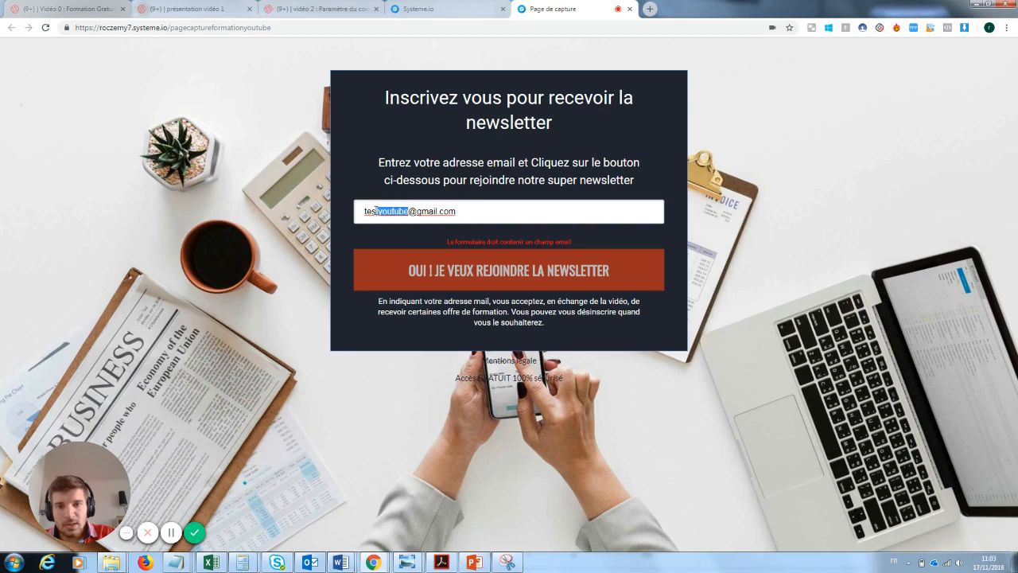
key("BackSpace")
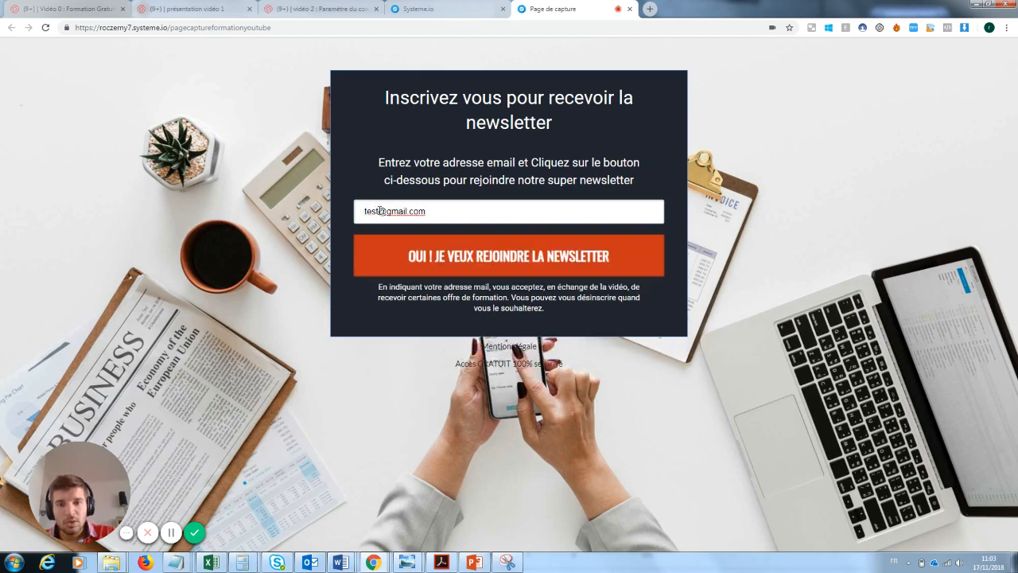
left_click(487, 261)
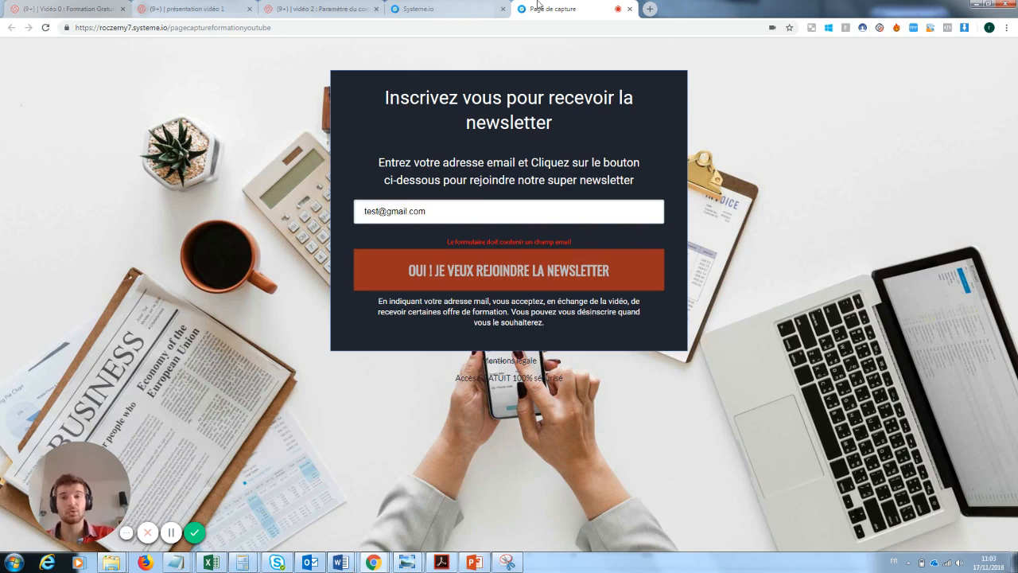
left_click(480, 7)
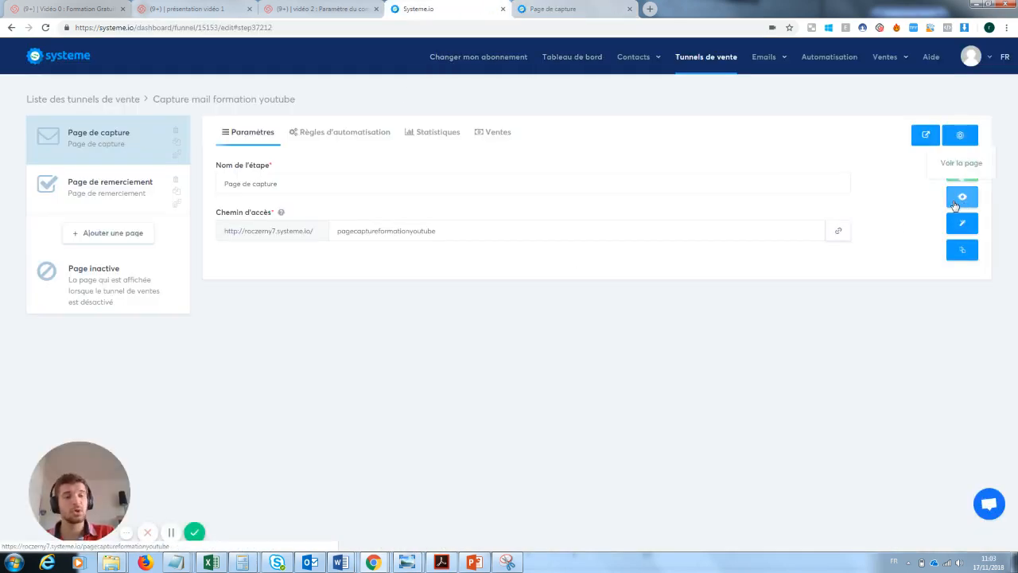
Set the capture form field's data type to Email with default text 'Rentre ton email ici :)', and save
left_click(963, 224)
left_click(557, 230)
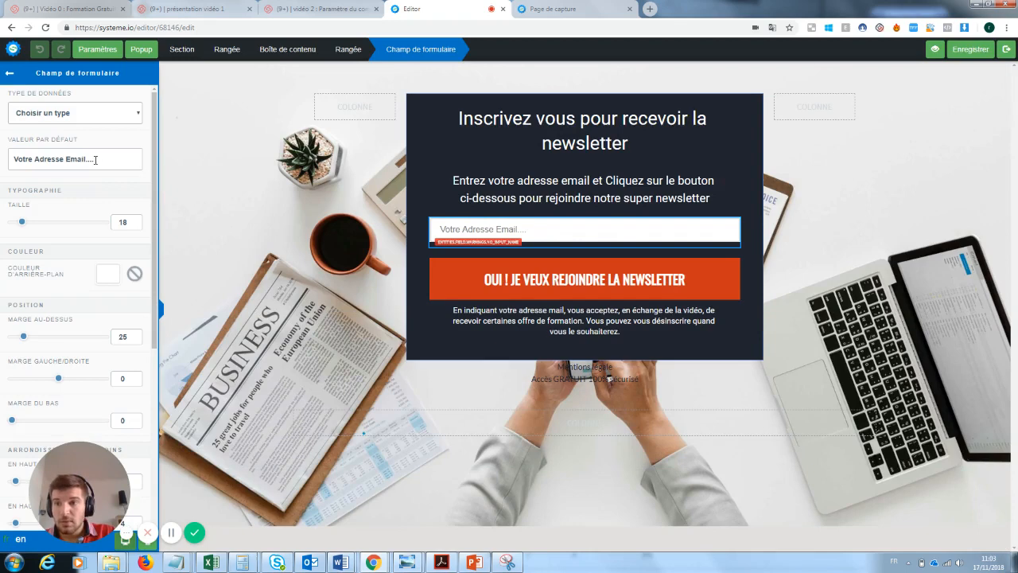
left_click(99, 115)
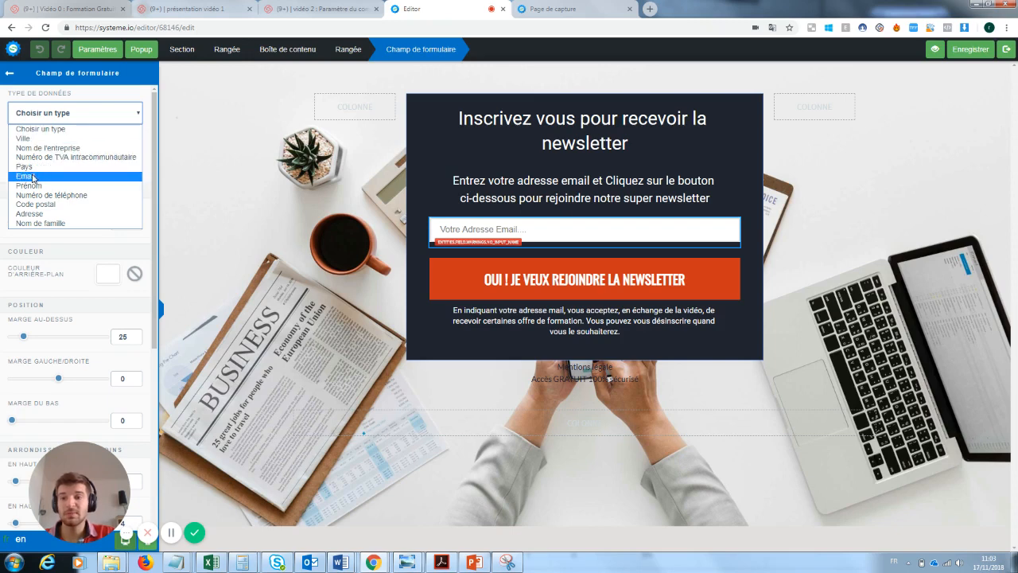
left_click(331, 175)
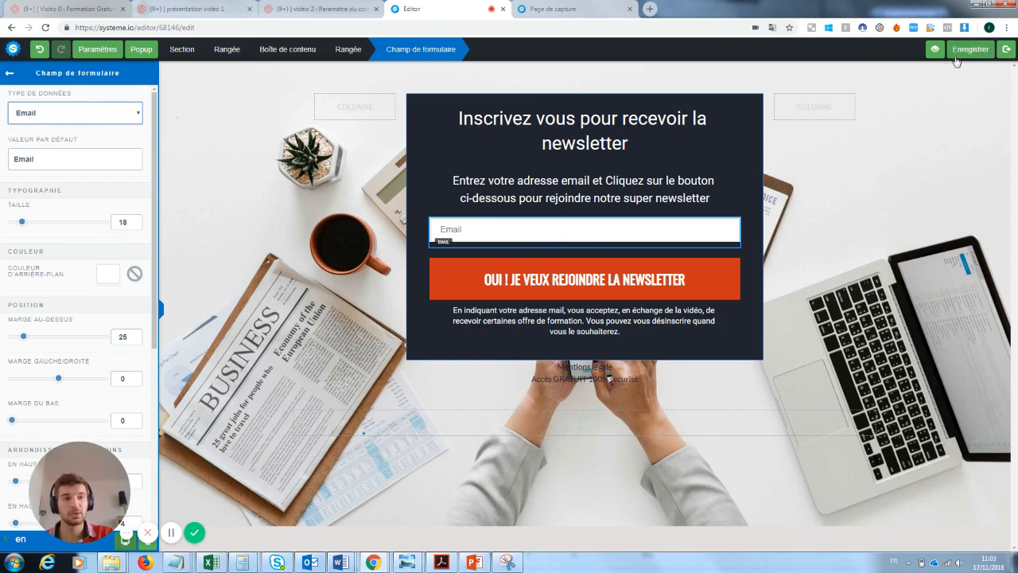
left_click_drag(31, 160, 2, 161)
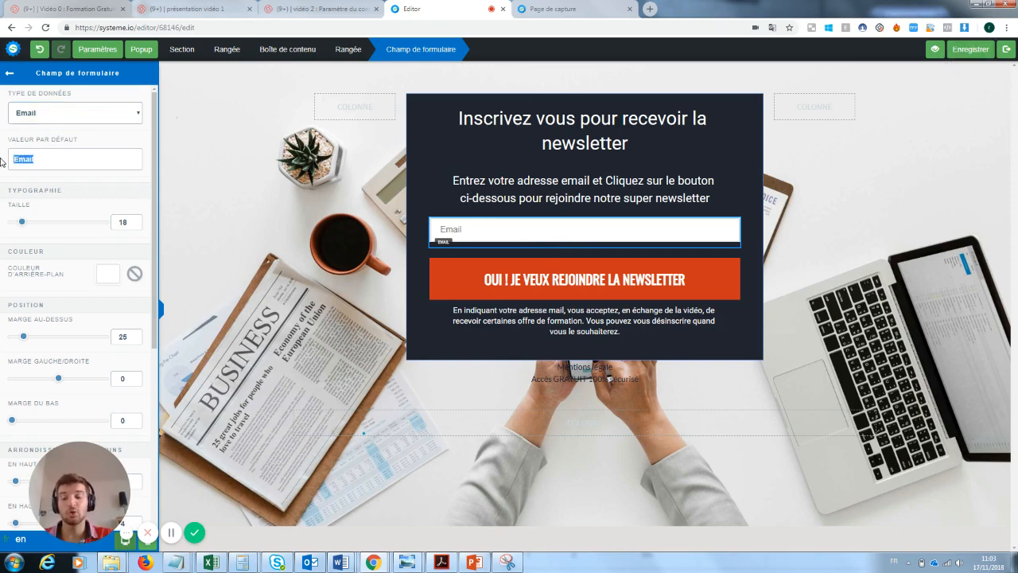
type("Rentre")
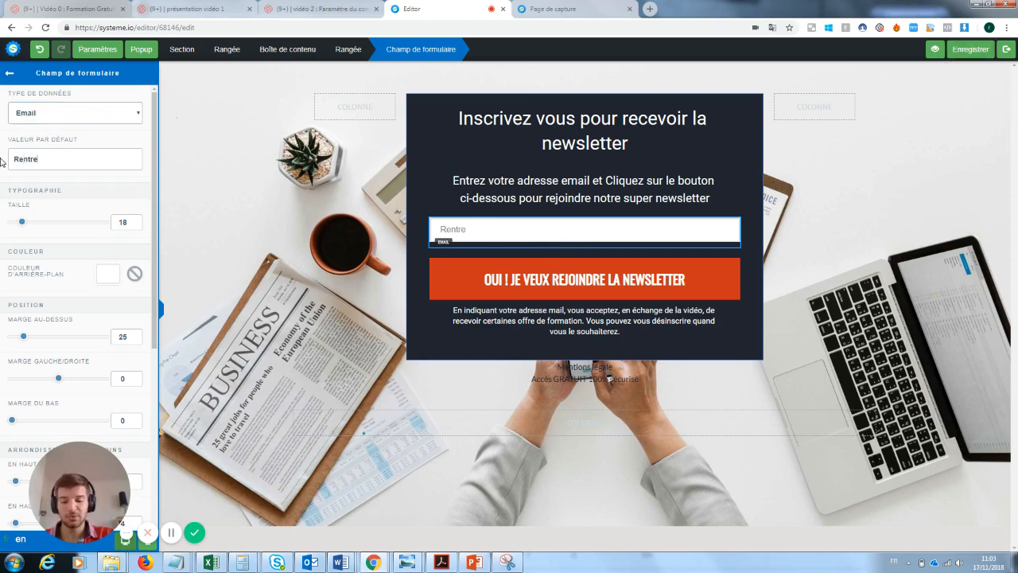
type(" ton email ici :")
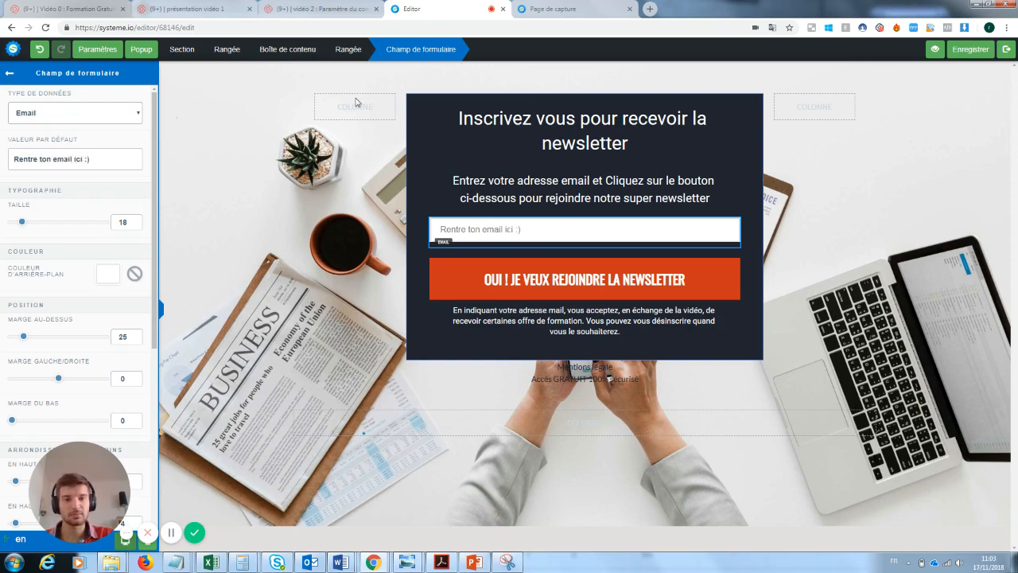
left_click(965, 53)
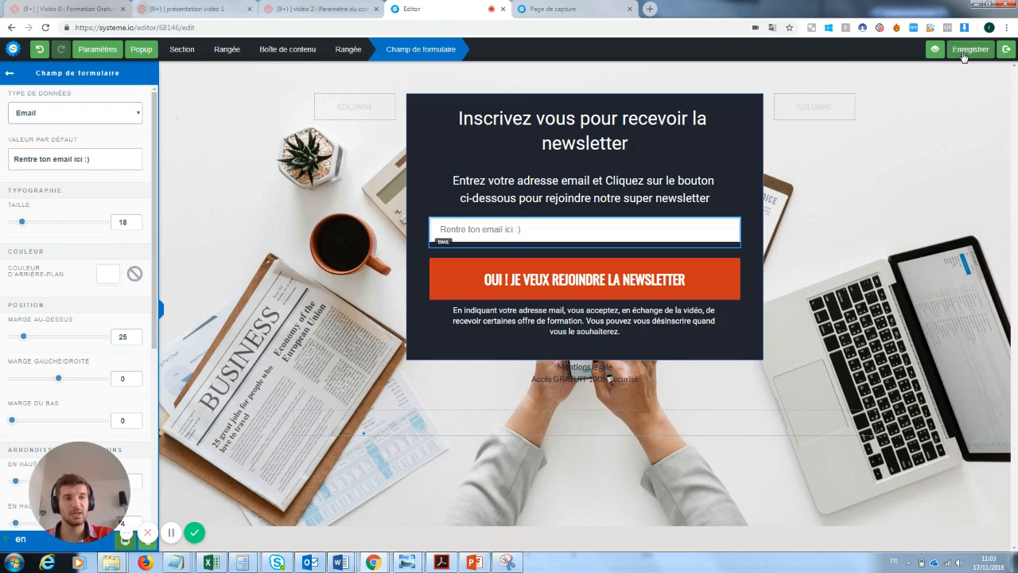
left_click(1009, 51)
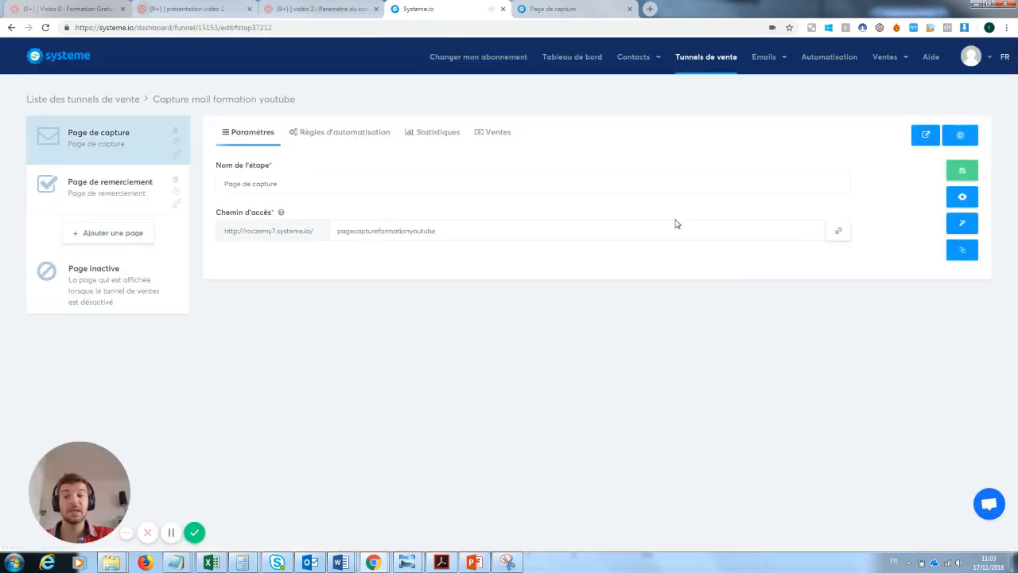
Subscribe a test Gmail address on the live capture page, reach 'MERCI !', and close that tab
left_click(963, 198)
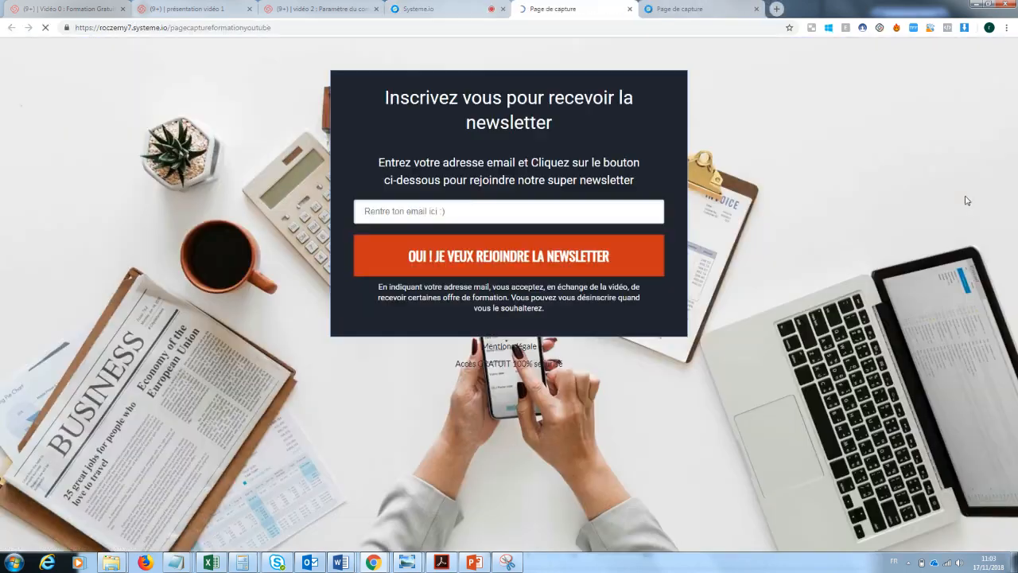
left_click(441, 202)
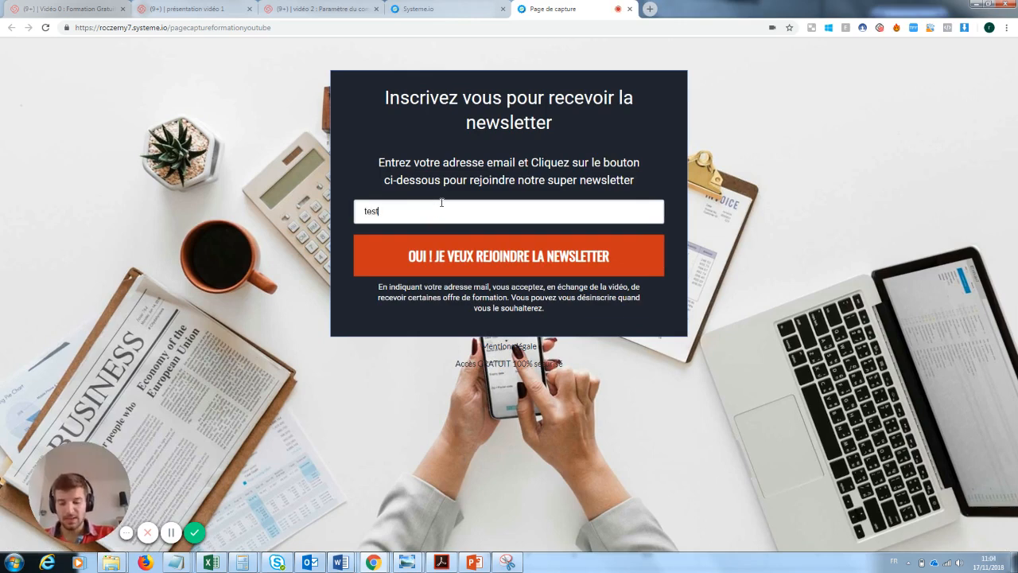
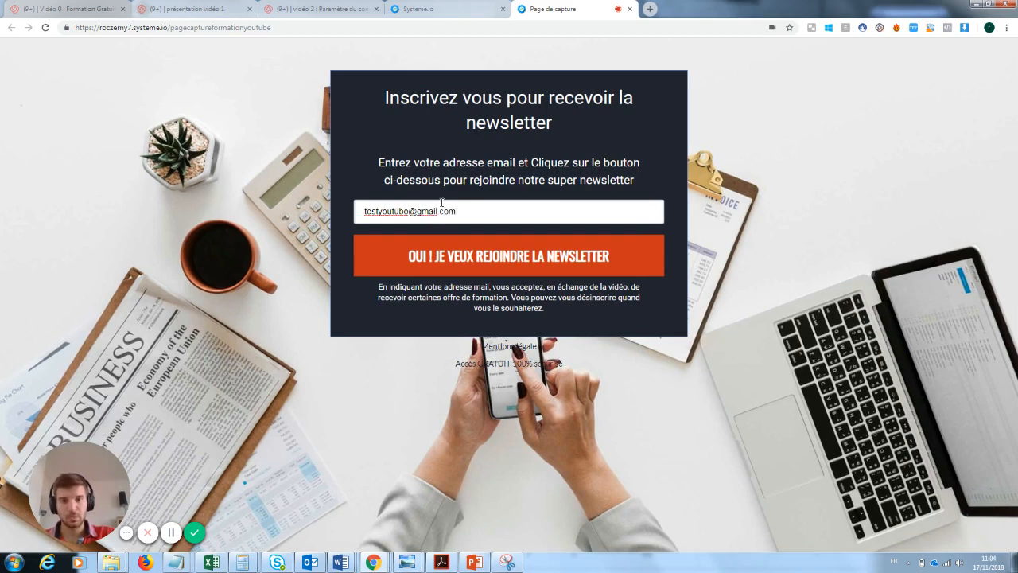
left_click(501, 256)
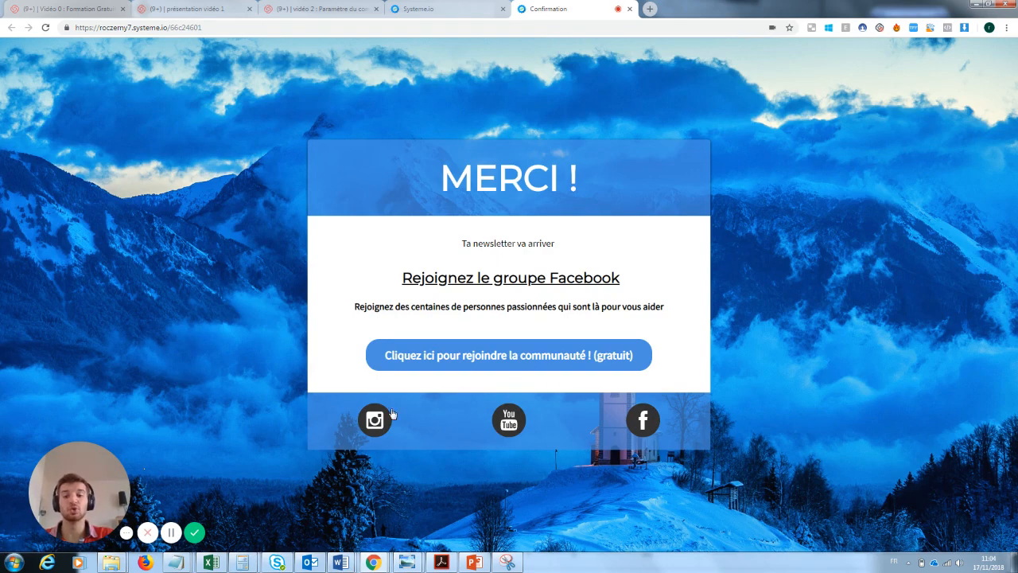
left_click(629, 8)
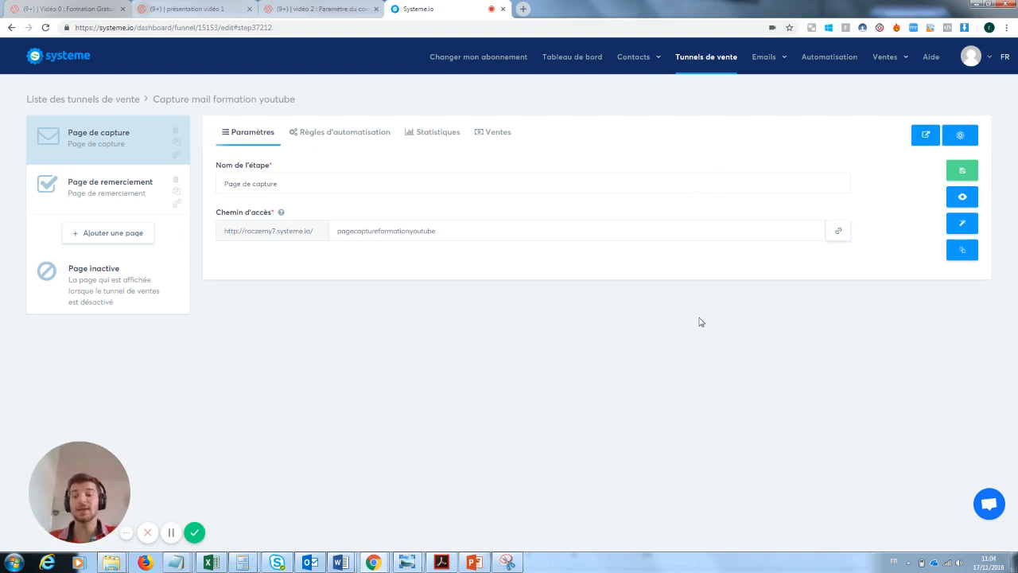
mouse_move(633, 56)
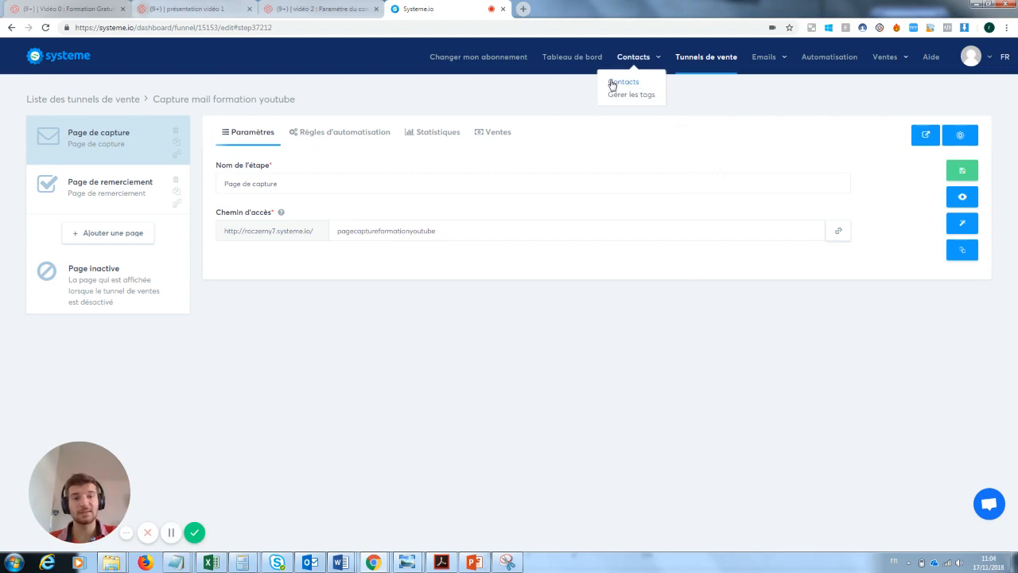
left_click(618, 83)
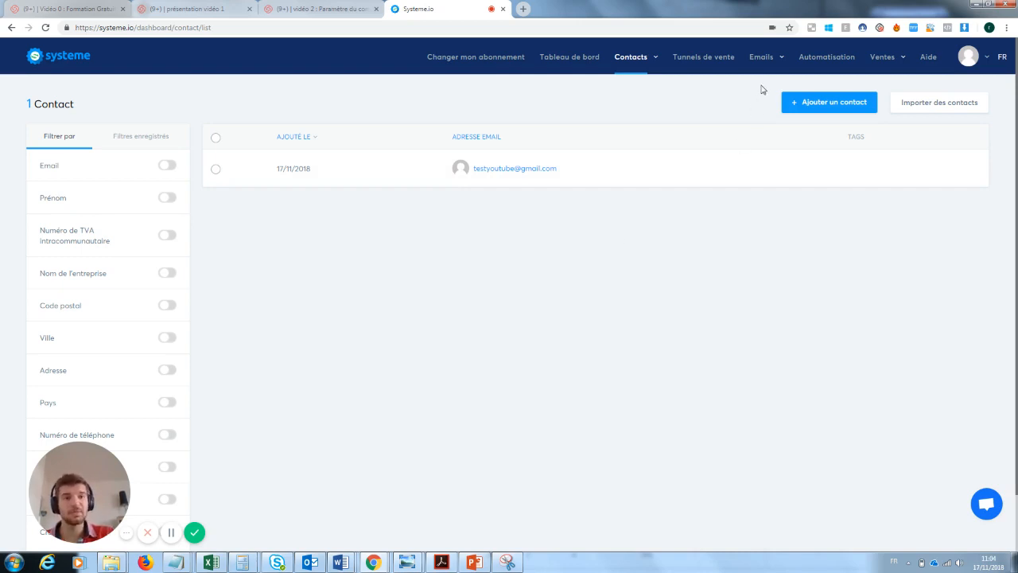
mouse_move(758, 59)
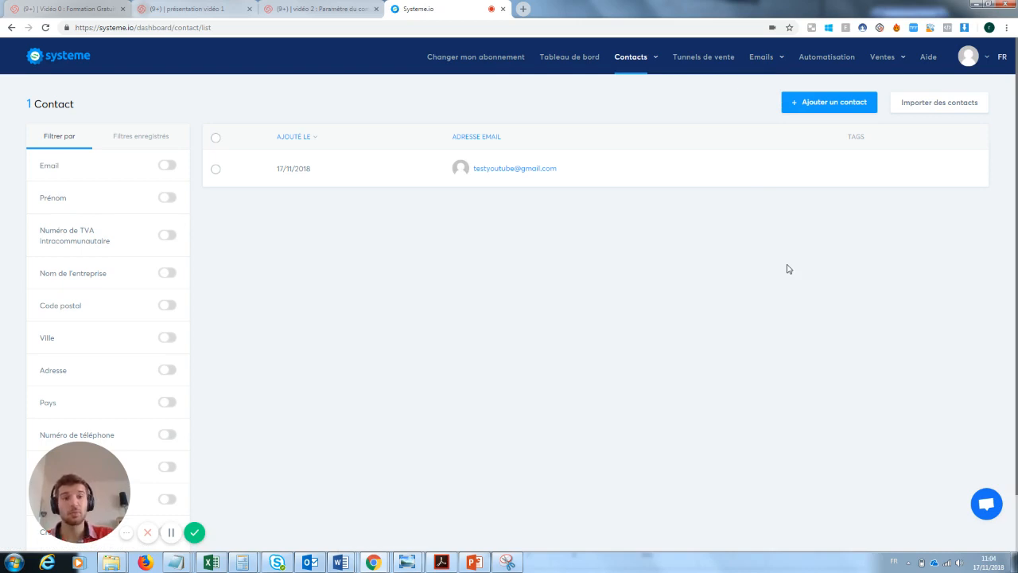
left_click(703, 57)
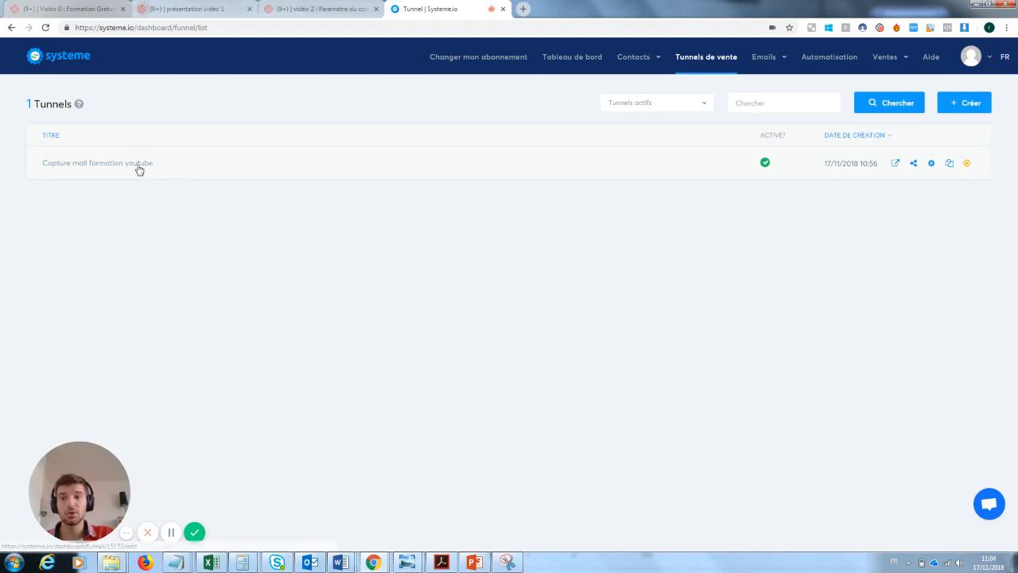
left_click(138, 164)
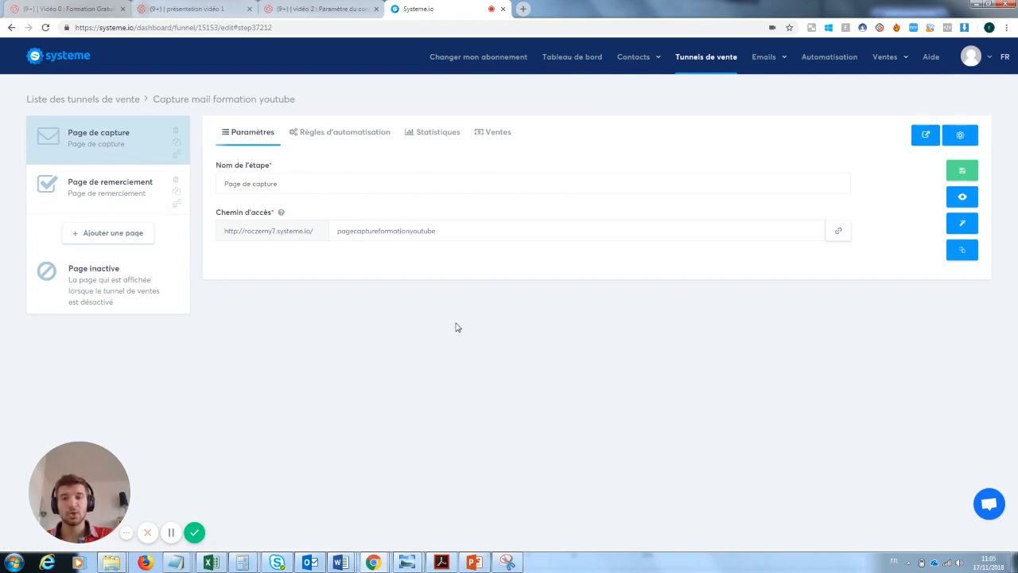
Under Règles d'automatisation, add an 'Envoyer un email' action to the 'Formulaire souscrit' rule and open its email editor
left_click(336, 135)
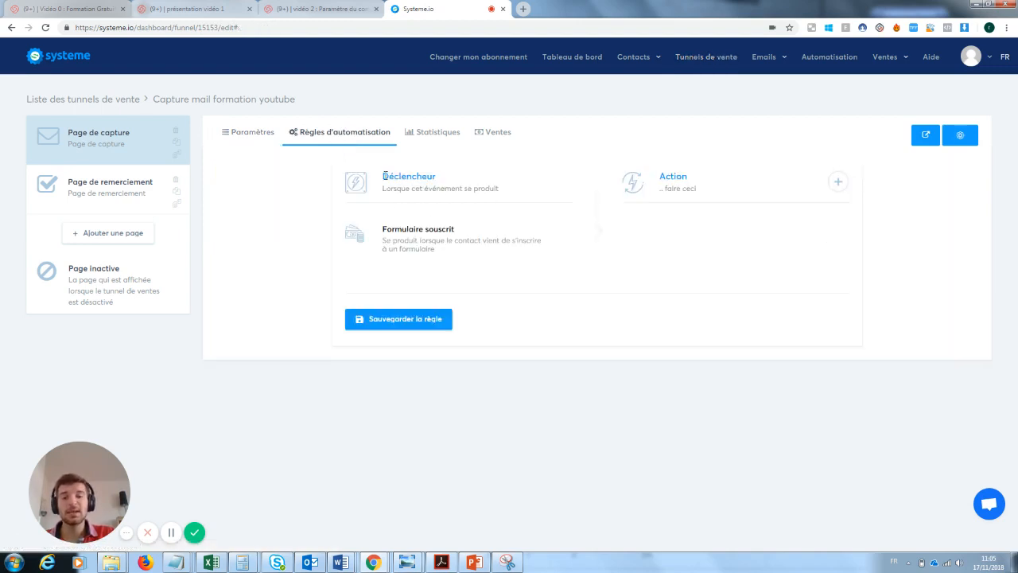
left_click_drag(385, 176, 434, 177)
left_click(449, 179)
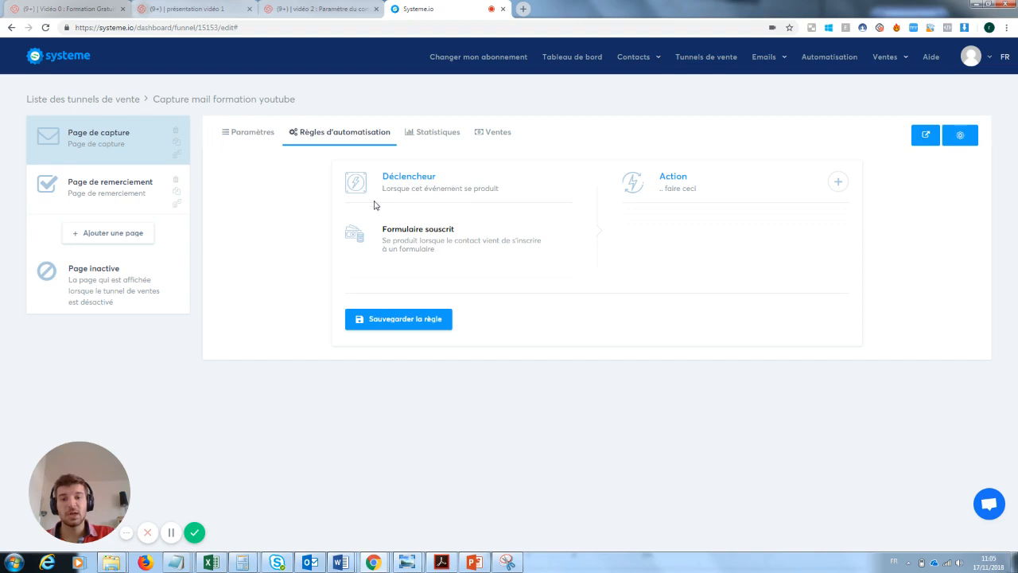
left_click_drag(375, 205, 506, 201)
left_click(432, 241)
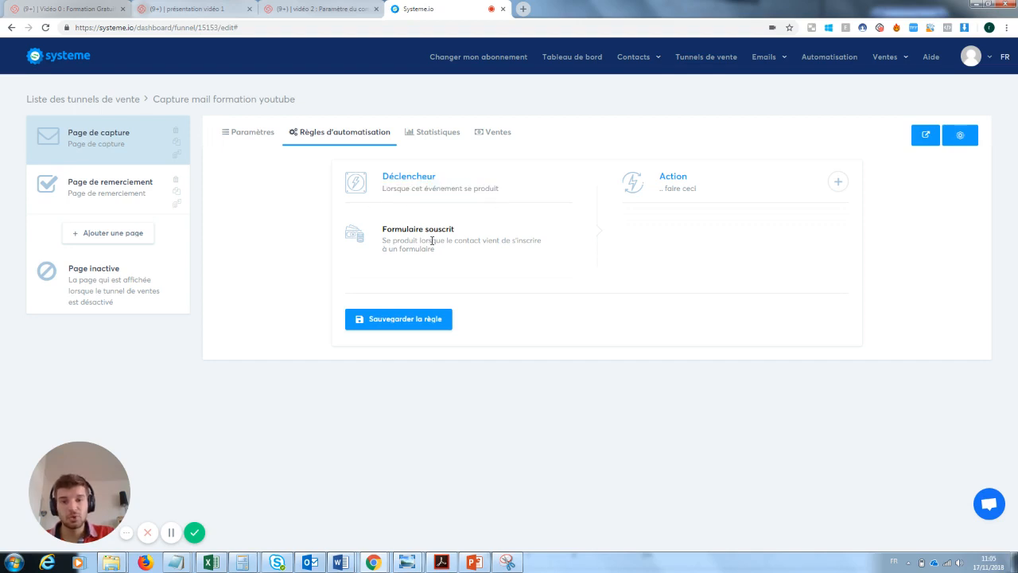
left_click_drag(466, 230, 393, 230)
left_click(384, 237)
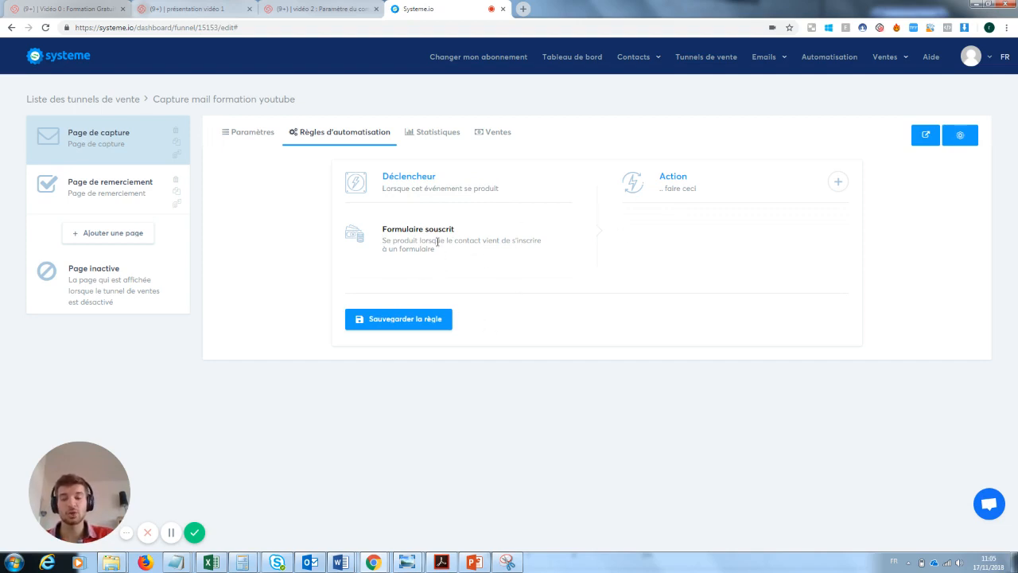
left_click(838, 182)
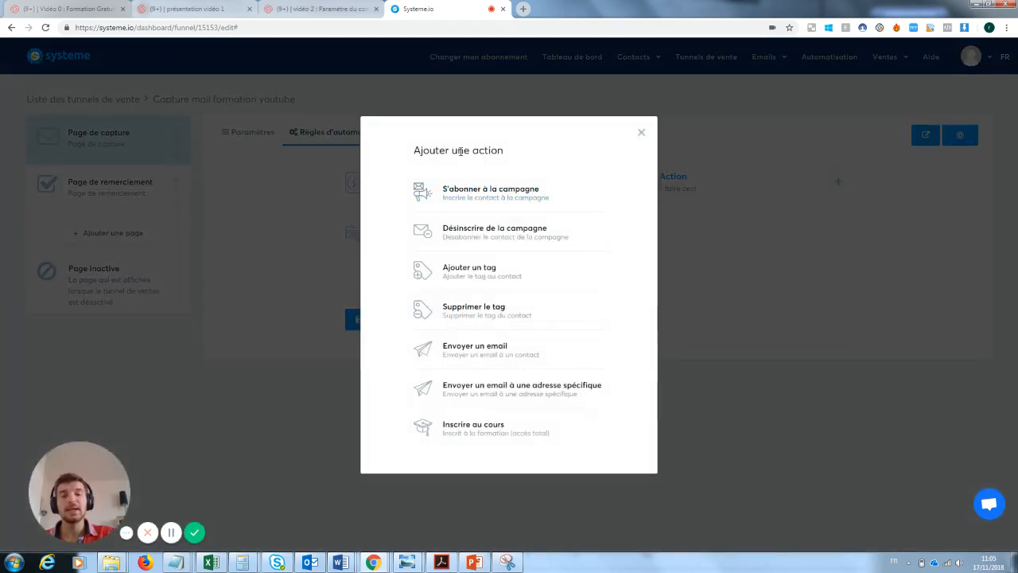
left_click(480, 351)
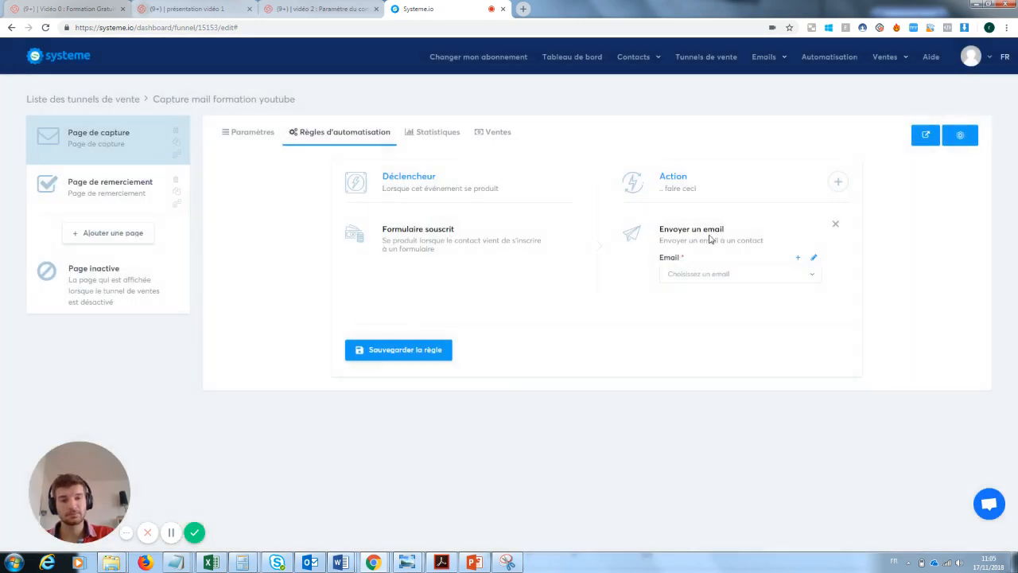
left_click(814, 261)
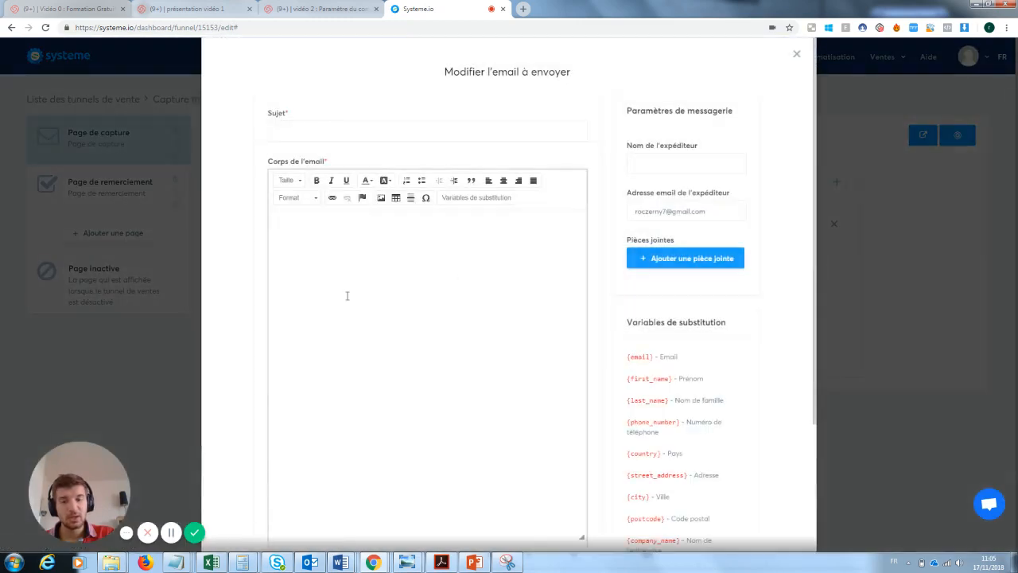
left_click(347, 278)
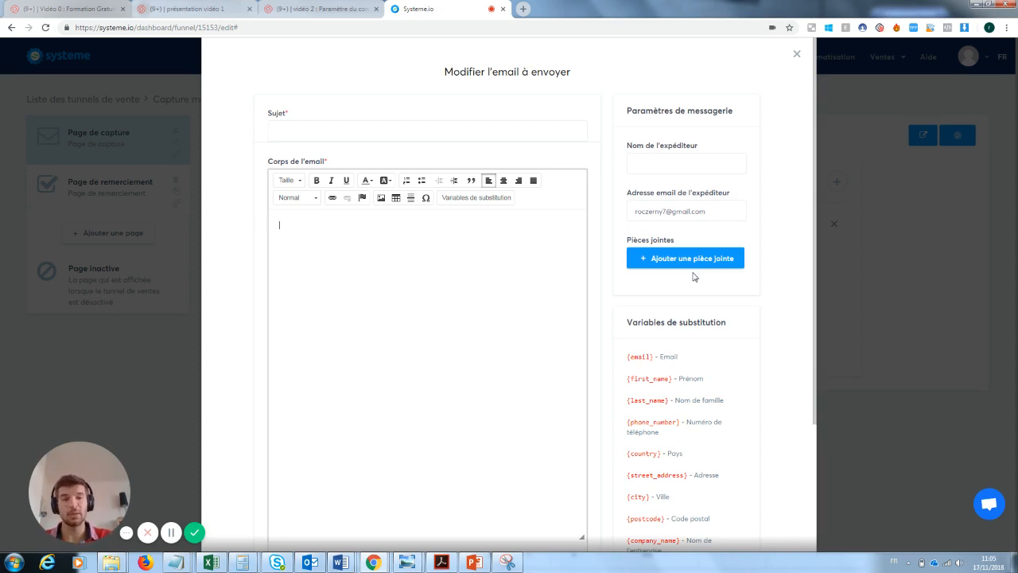
Swap the rule's 'Envoyer un email' action for 'Ajouter un tag', leaving the Tag dropdown empty
left_click(797, 54)
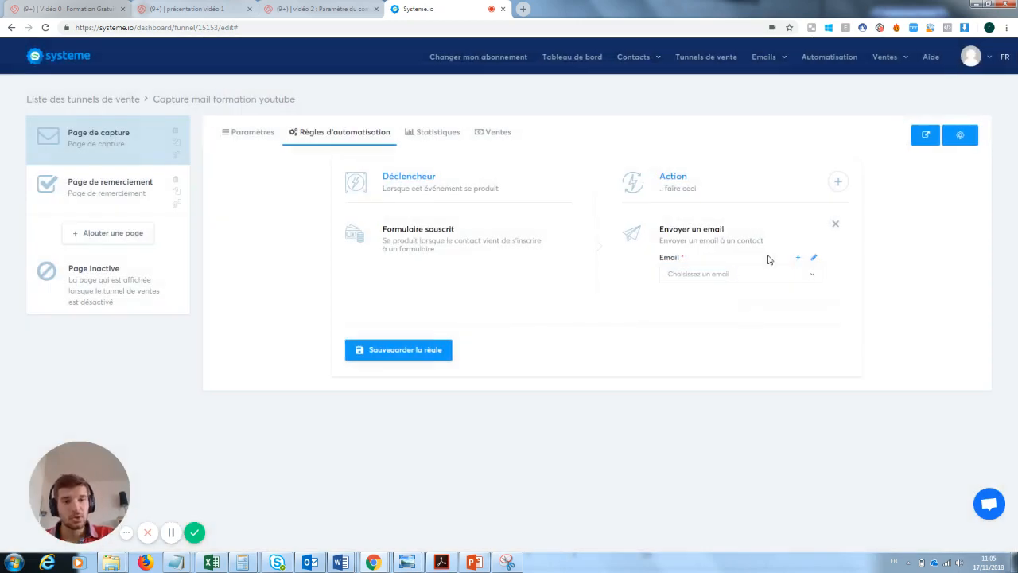
left_click(835, 225)
left_click(837, 182)
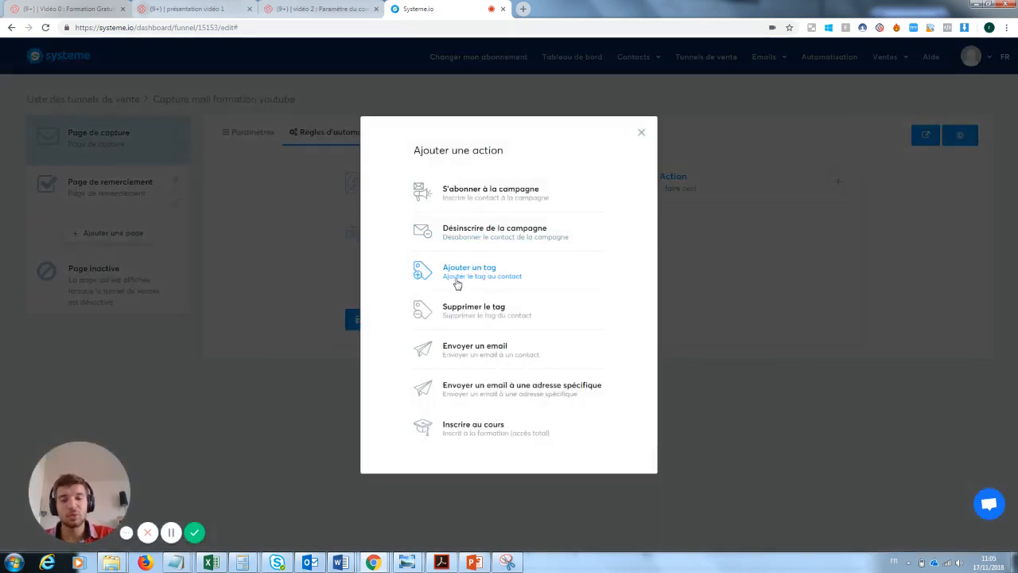
left_click(483, 280)
left_click(699, 275)
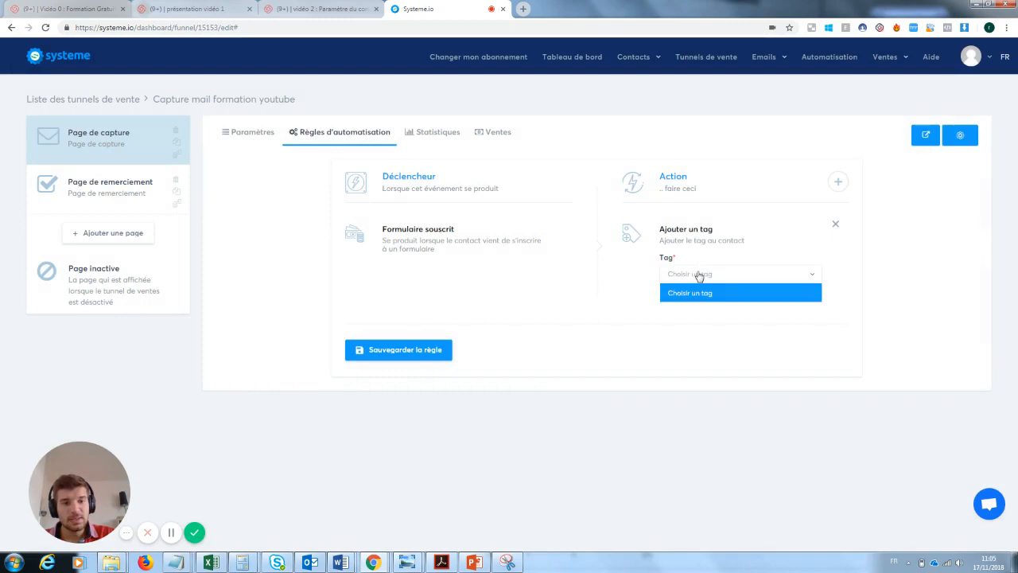
left_click(700, 292)
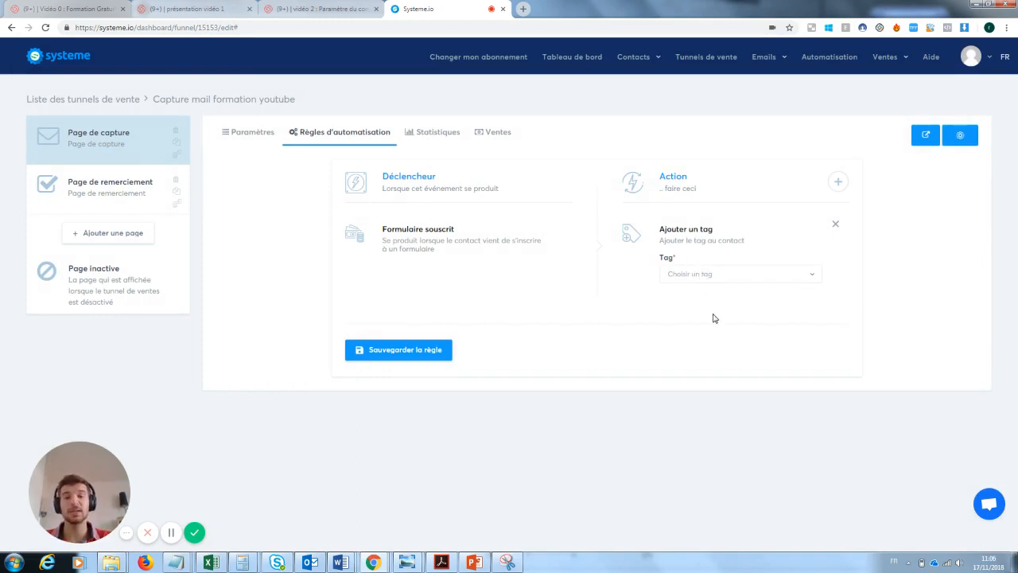
mouse_move(646, 59)
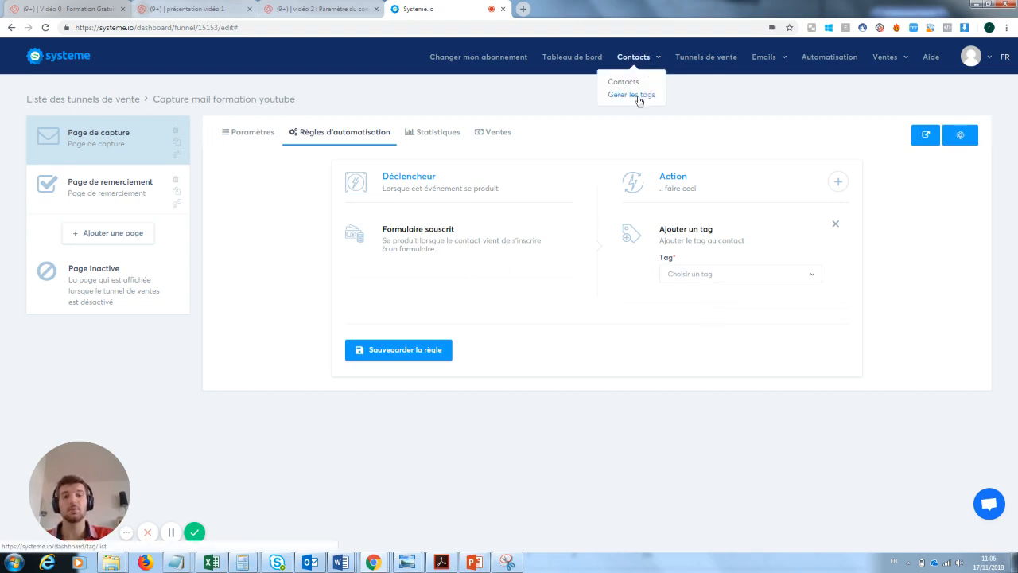
Create a tag named 'Prospect inscrit à la newsletetr te' with unsubscription description 'ok'
left_click(638, 96)
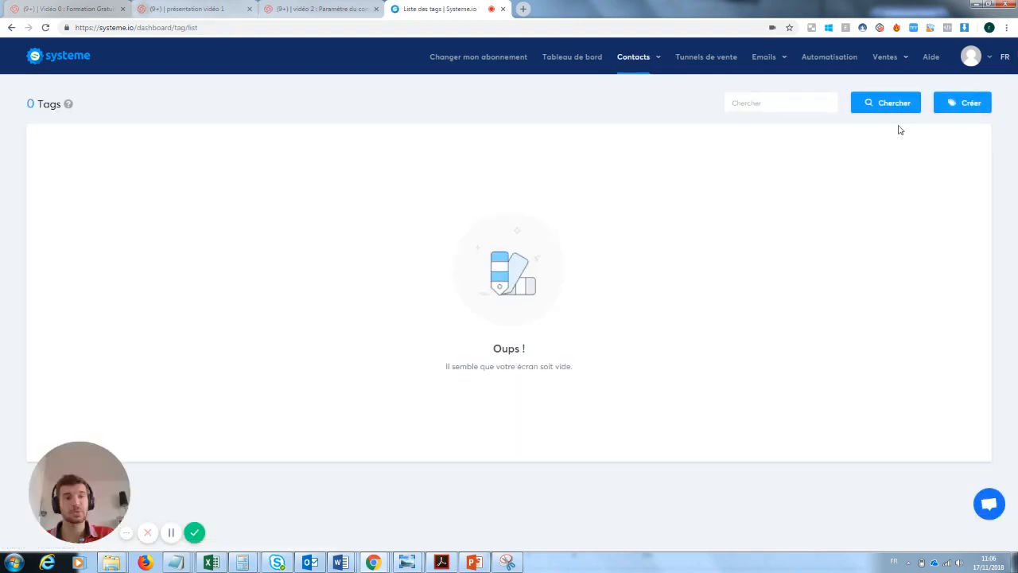
left_click(965, 100)
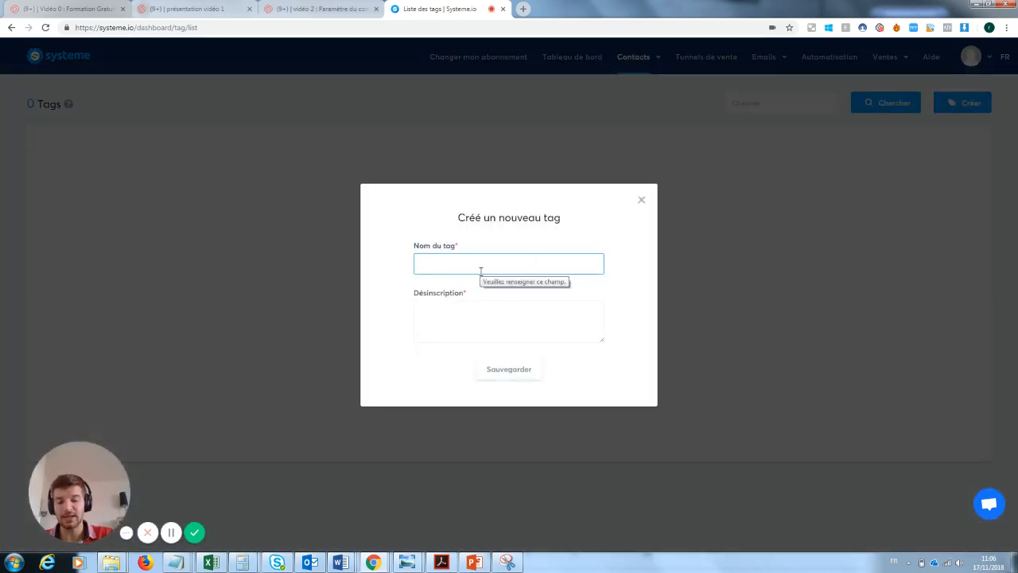
type("Prospe")
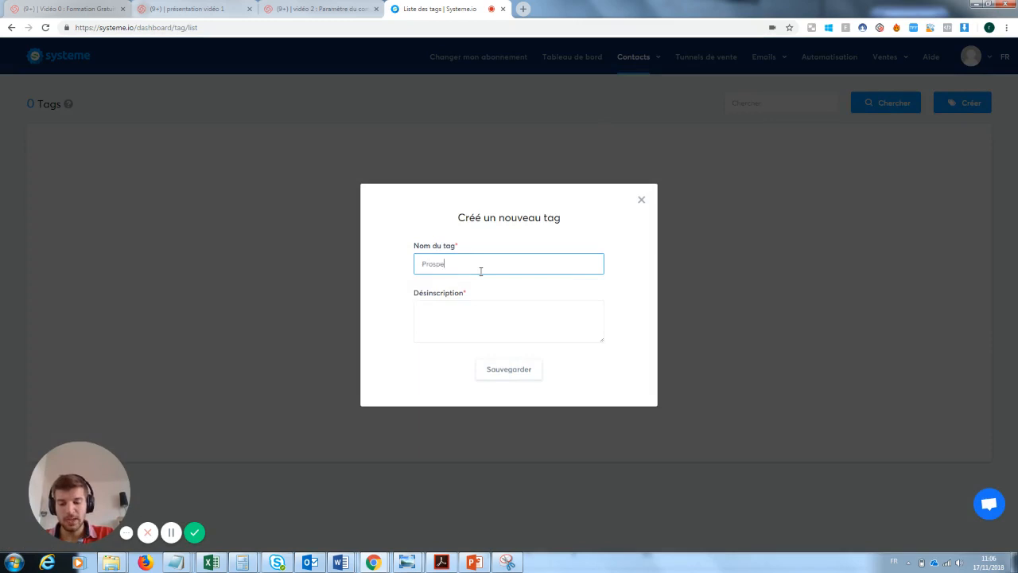
type("ct inscrit ")
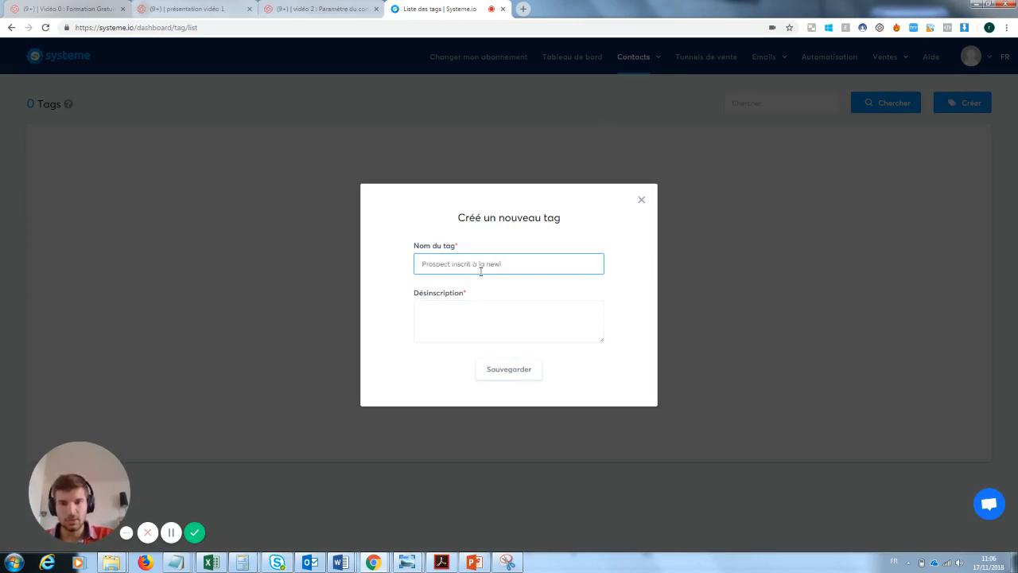
type("à la newsletetr test")
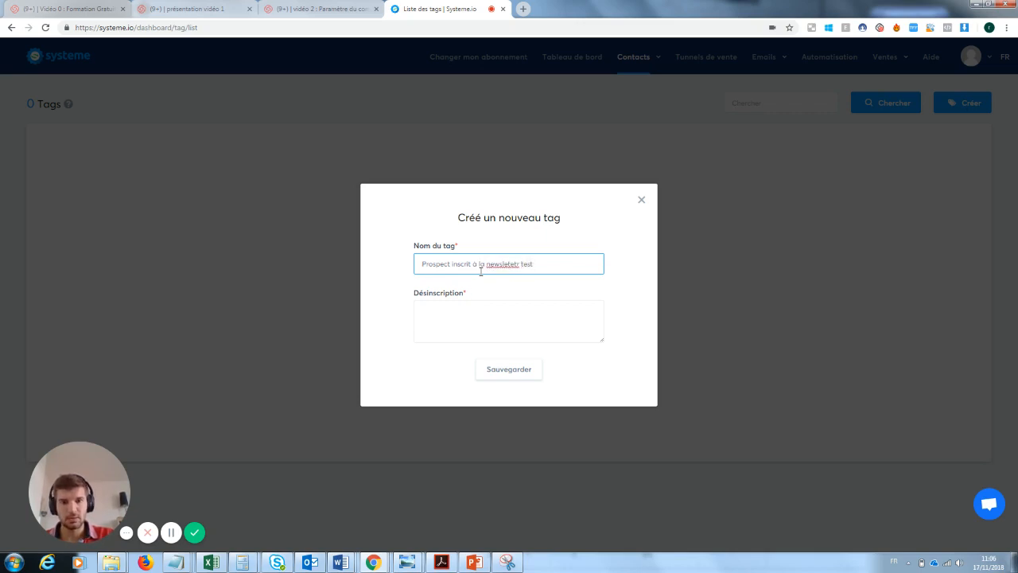
left_click(468, 304)
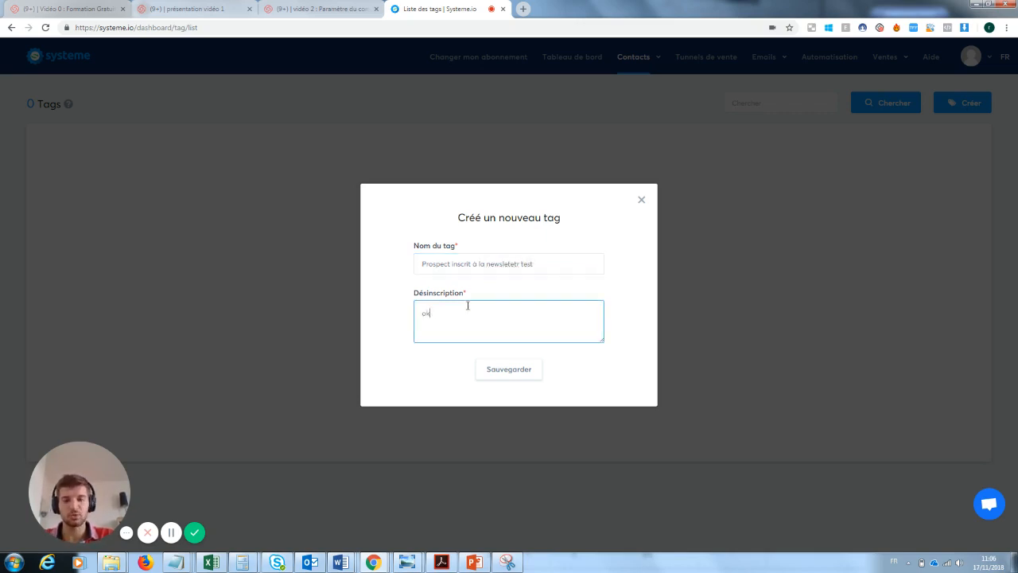
type("ok")
left_click(526, 378)
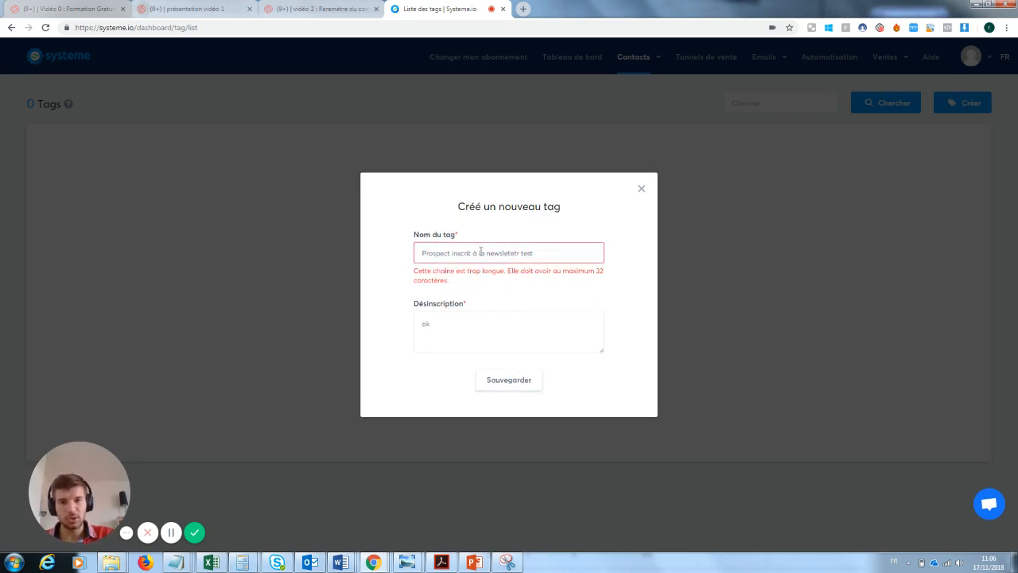
Shorten the tag name to 'inscrit à la newsletetr test' to fit 32 characters and save
double_click(449, 252)
key("BackSpace")
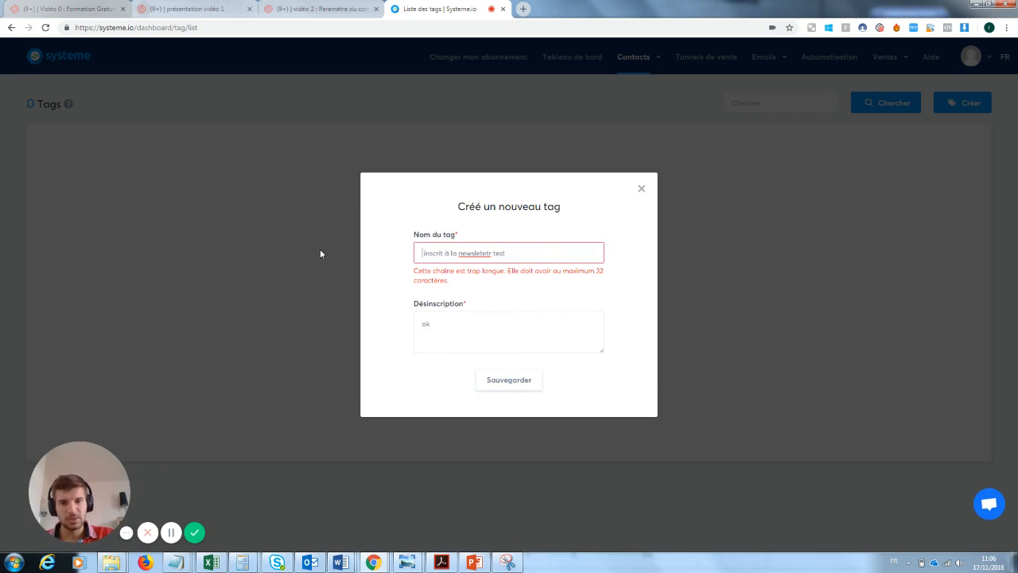
left_click_drag(491, 253, 477, 253)
key("Return")
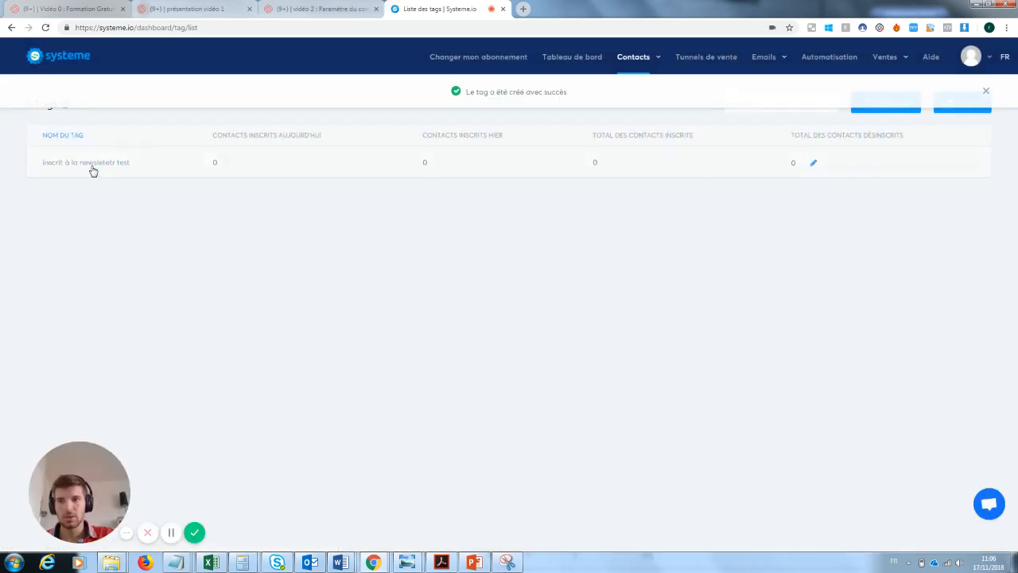
Open the automation rules of the Capture mail formation youtube funnel
mouse_move(777, 64)
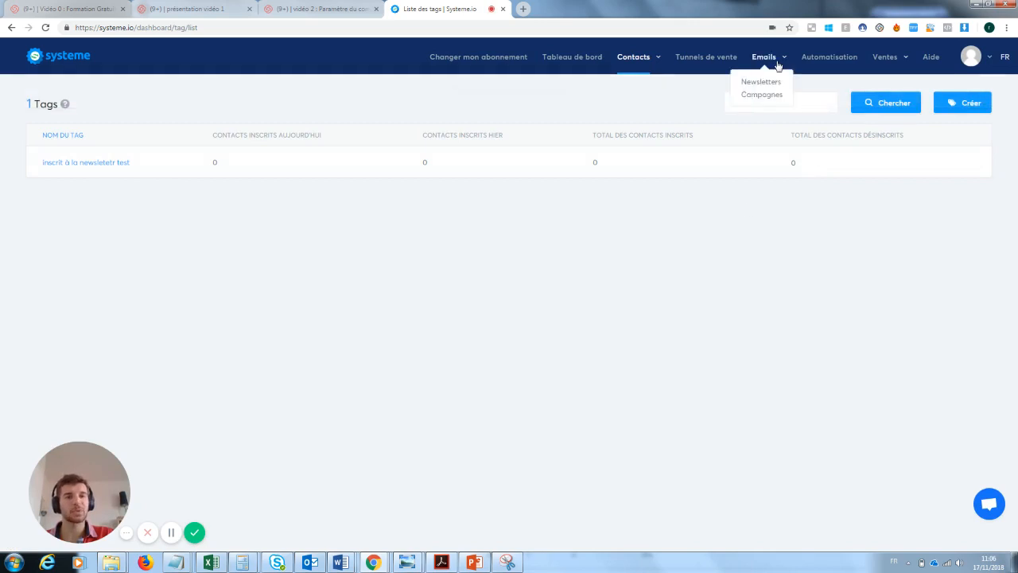
left_click(722, 58)
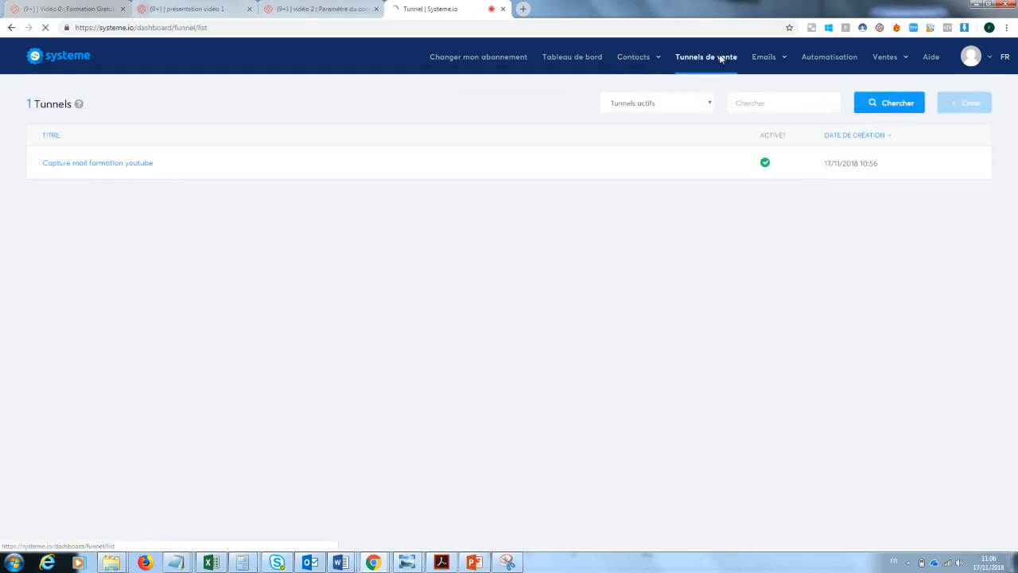
left_click(144, 163)
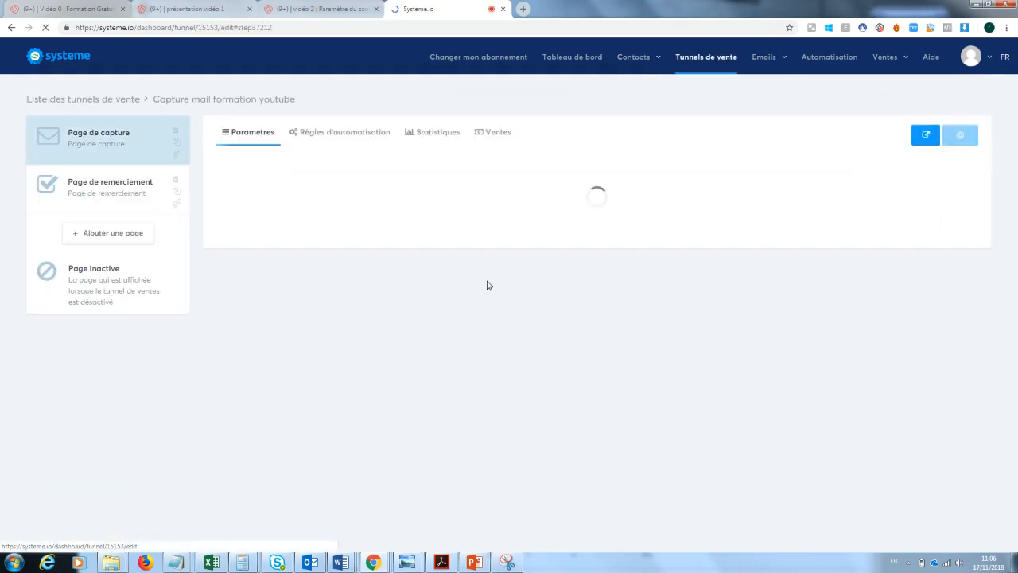
left_click(331, 137)
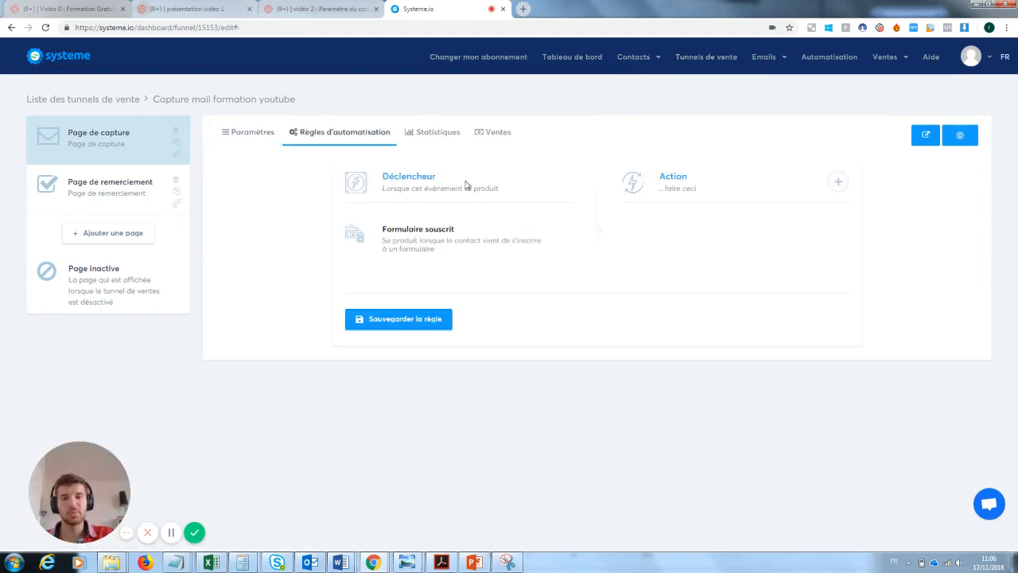
Add an action tagging subscribers with 'inscrit à la newsletetr test'
left_click(838, 182)
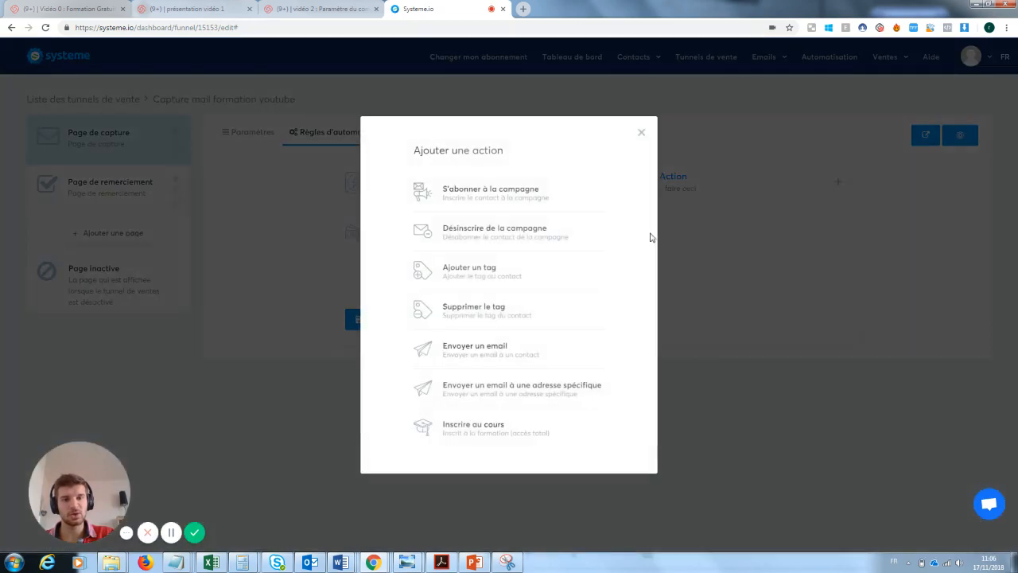
left_click(501, 277)
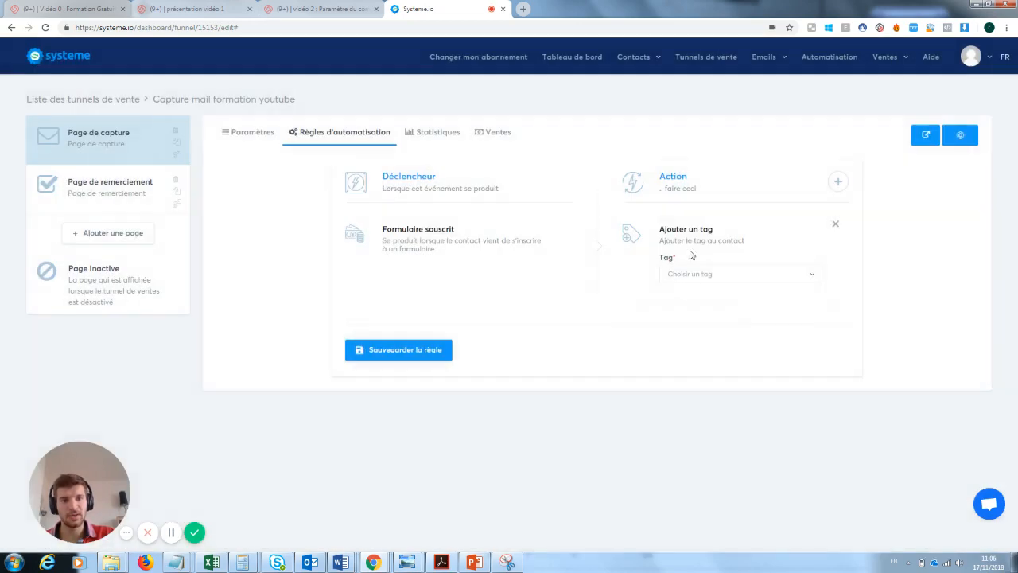
left_click(700, 274)
left_click(704, 316)
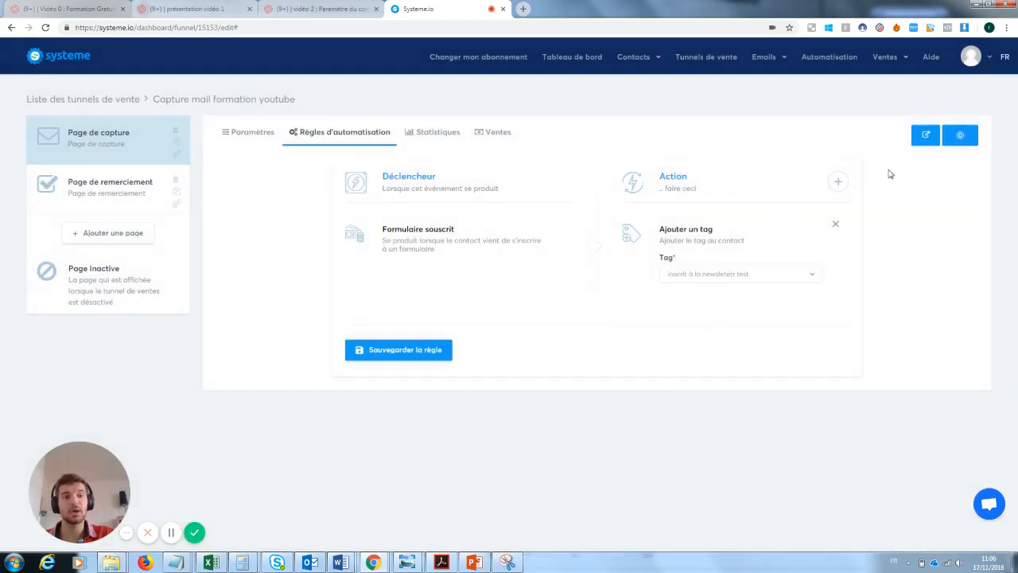
Add a send-email action to the rule and attempt to save it
left_click(837, 182)
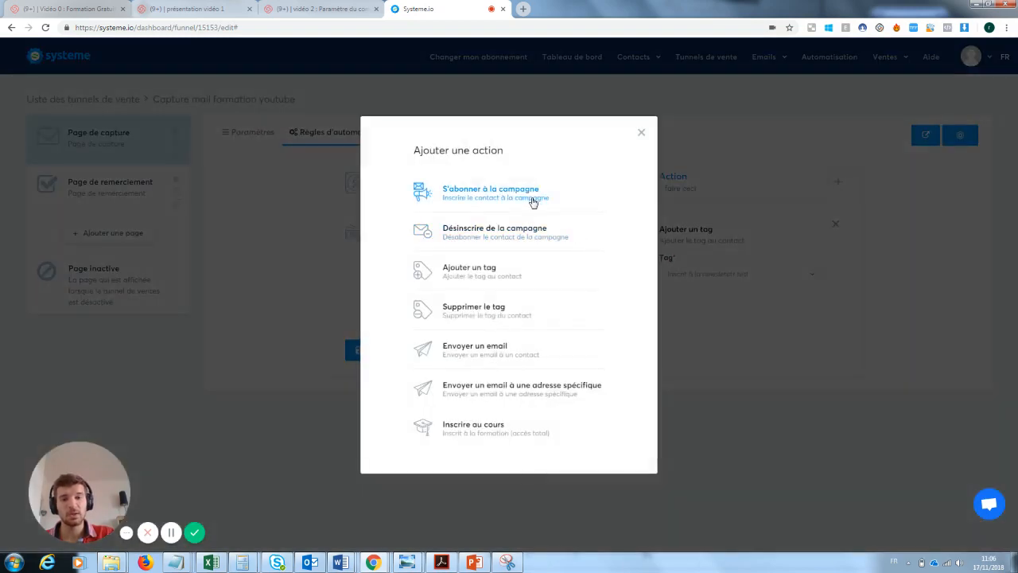
left_click(483, 355)
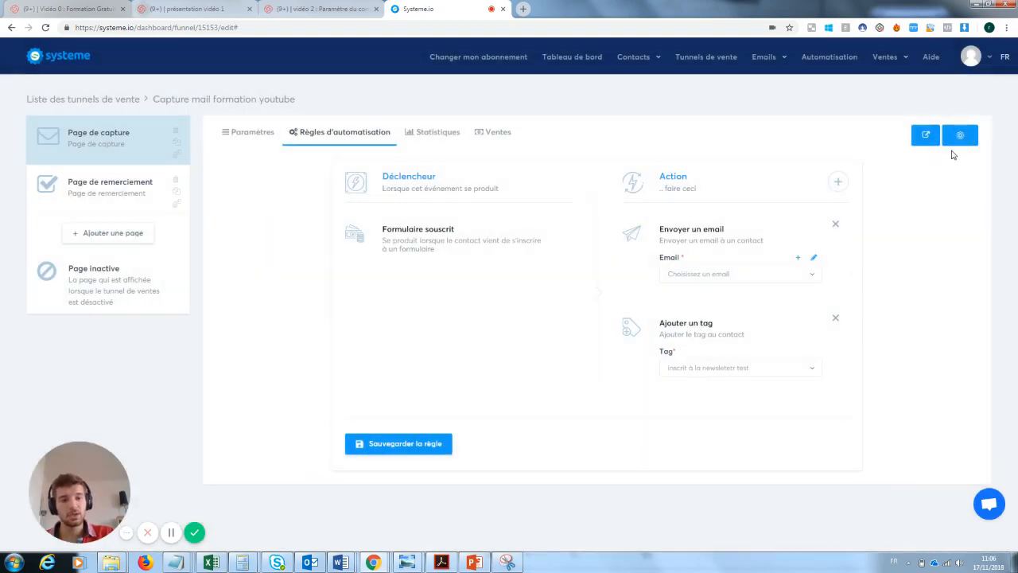
left_click(407, 444)
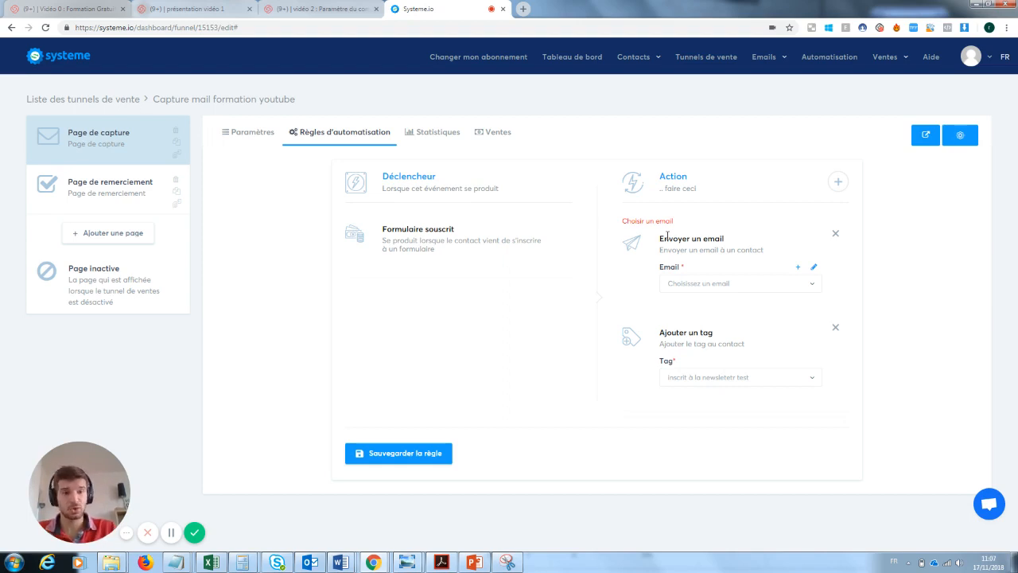
Remove the empty send-email action, save the tag-only rule, and go to Newsletters
mouse_move(768, 58)
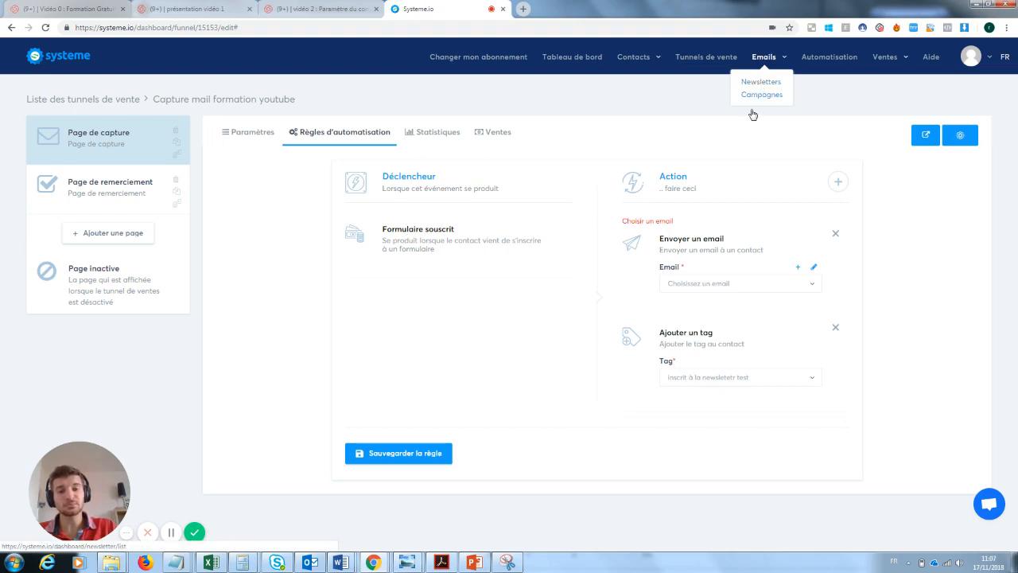
left_click(836, 234)
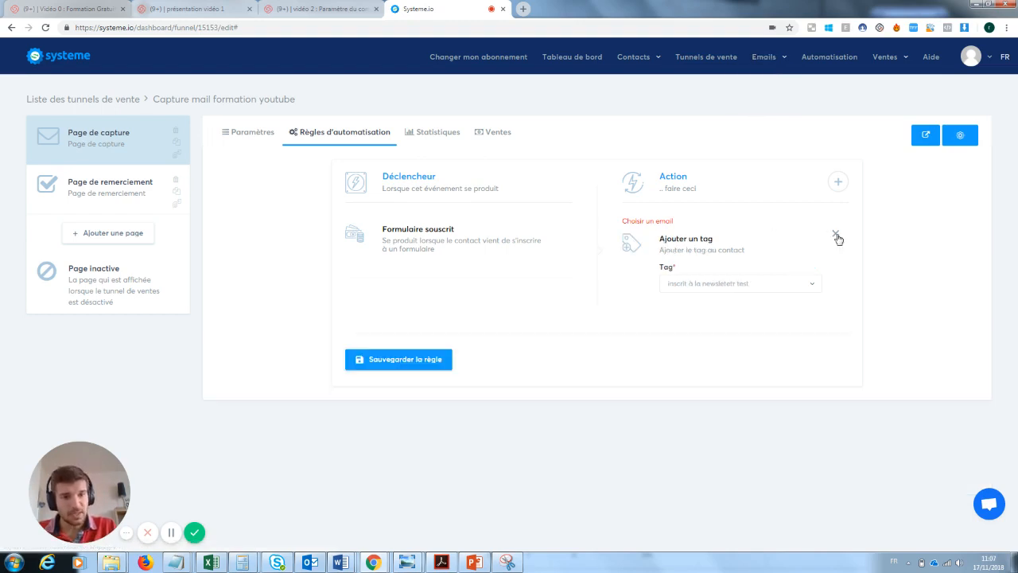
left_click(389, 370)
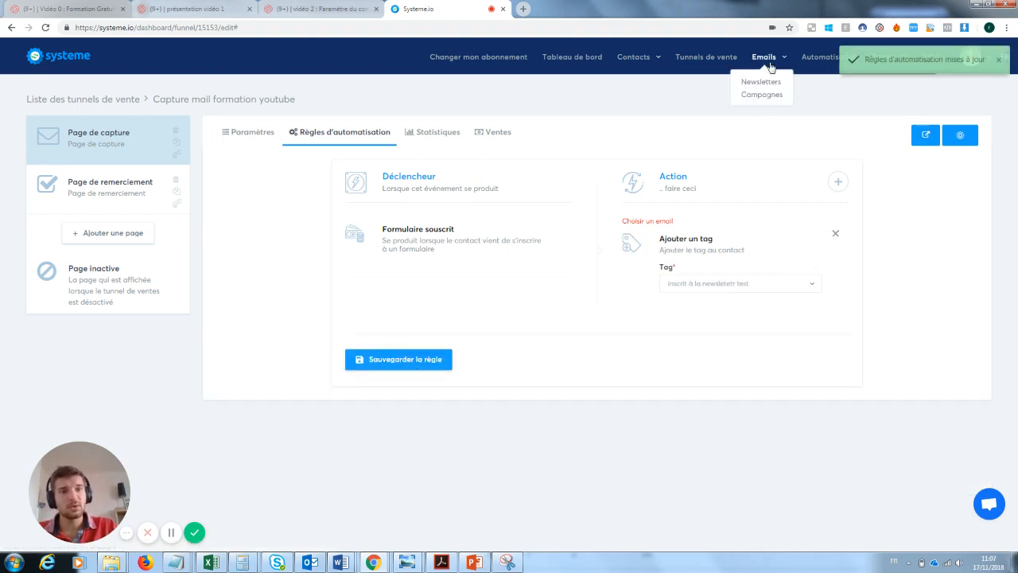
left_click(766, 83)
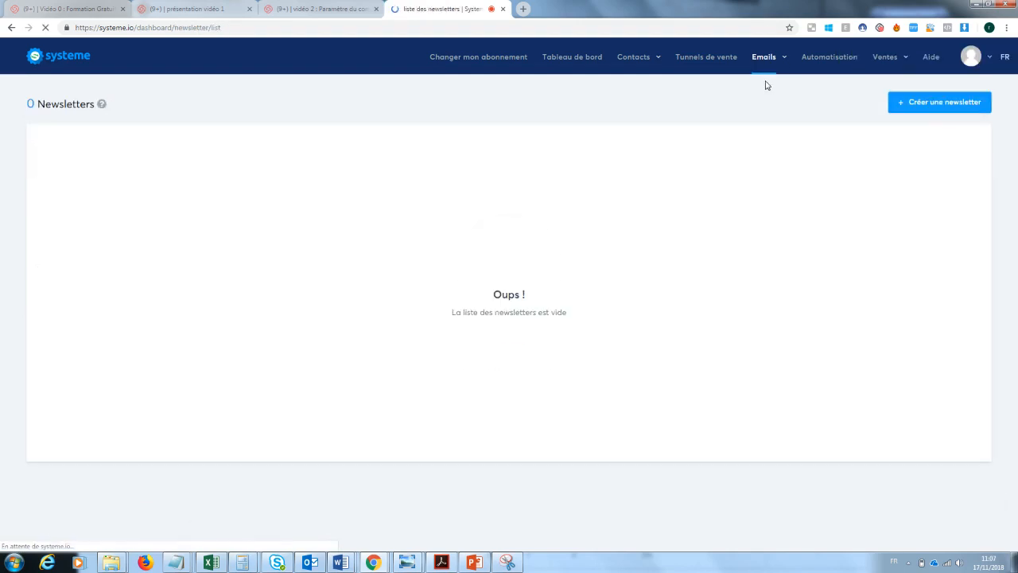
Create a newsletter with subject 'test', sender name 'test' and body typed as 'tzst'
left_click(949, 104)
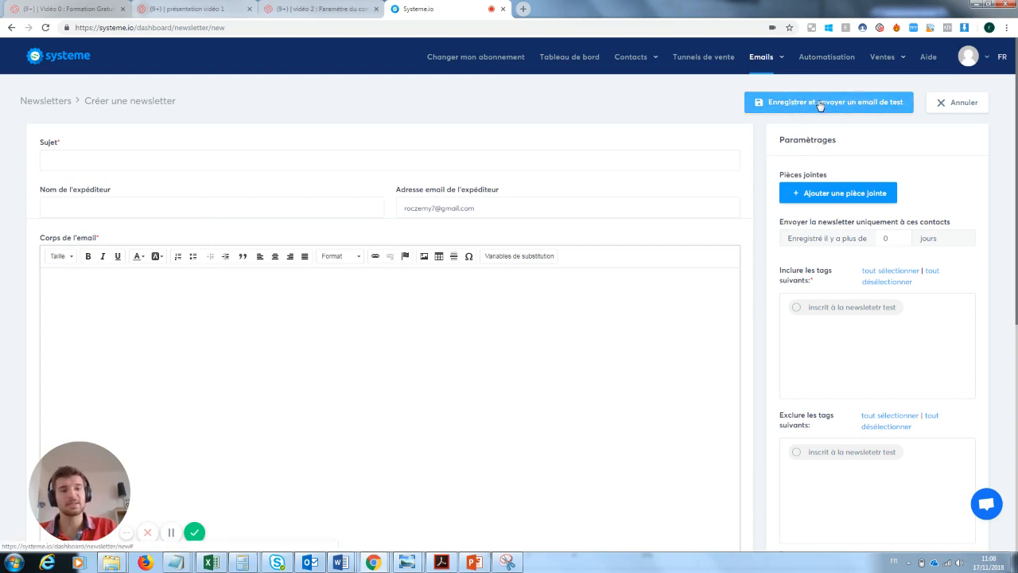
left_click(94, 159)
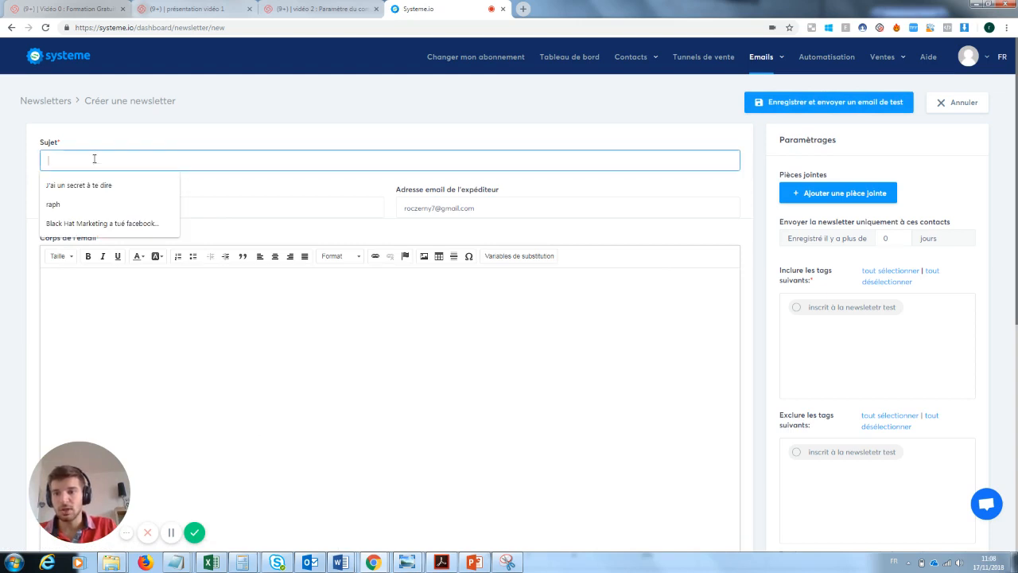
type("test")
key("Tab")
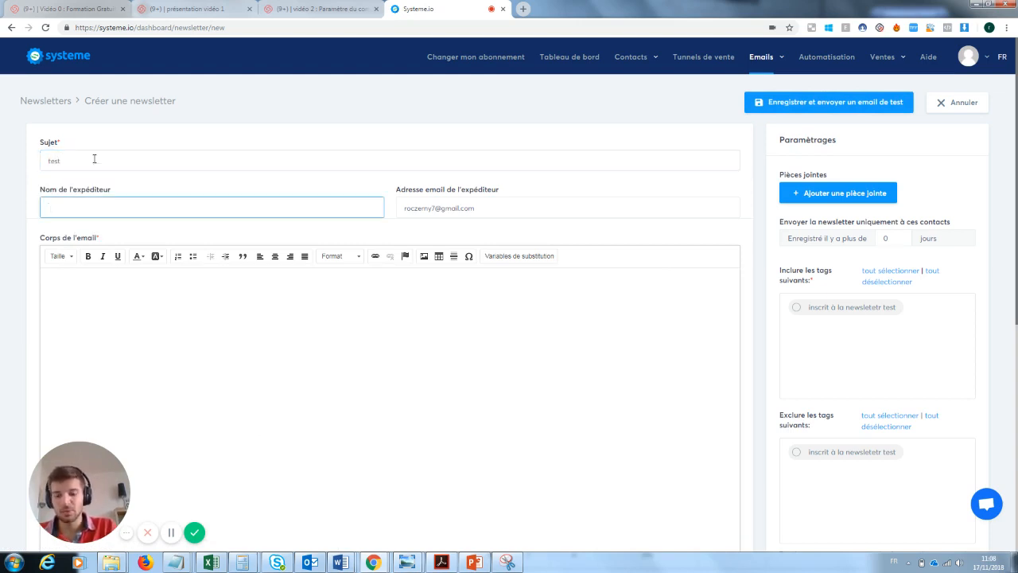
type("test")
key("Tab")
key("Tab")
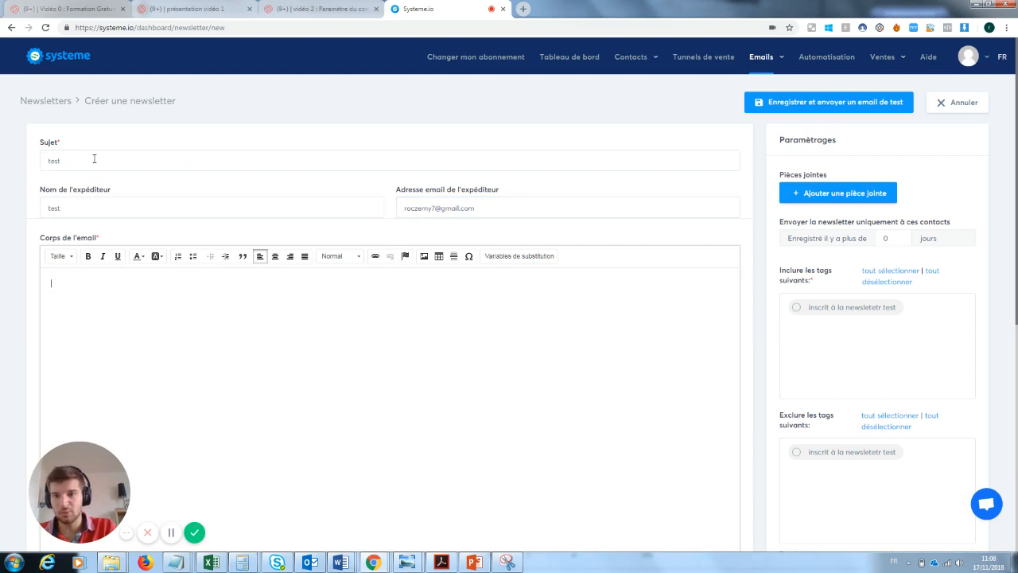
type("tz")
type("st")
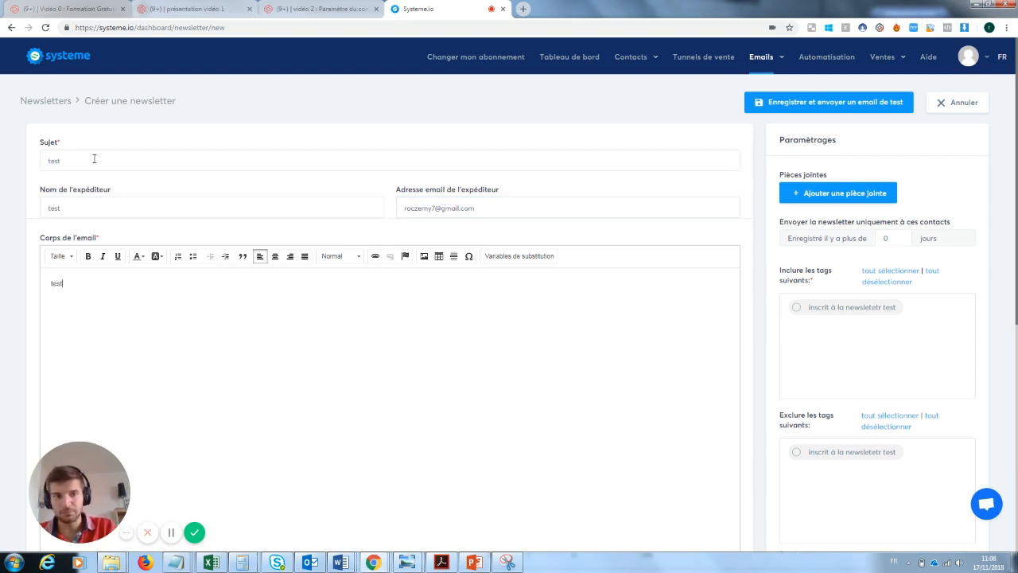
Save the newsletter, target the 'inscrit à la newsletetr test' tag, and prepare sending
left_click(840, 102)
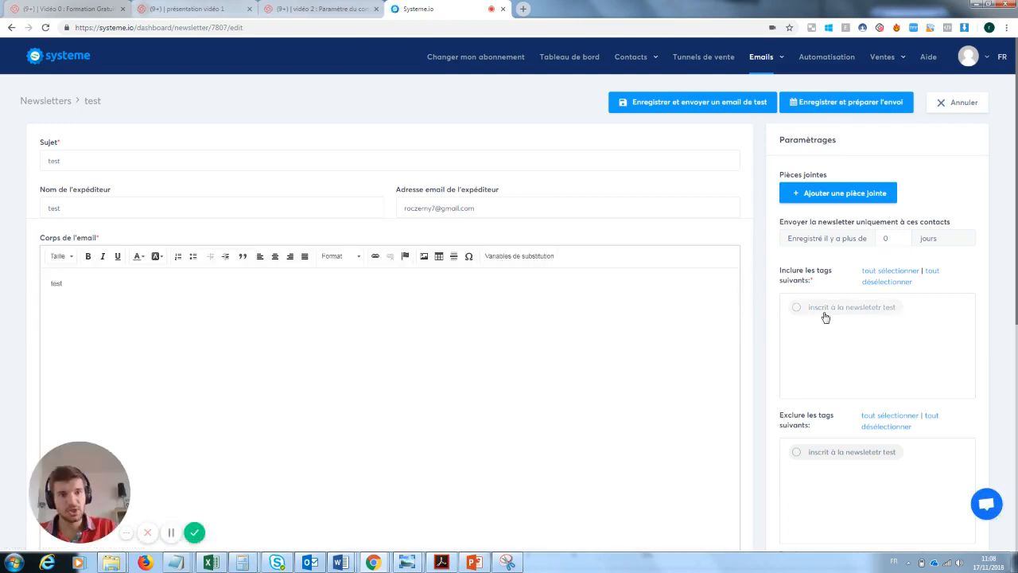
left_click(796, 307)
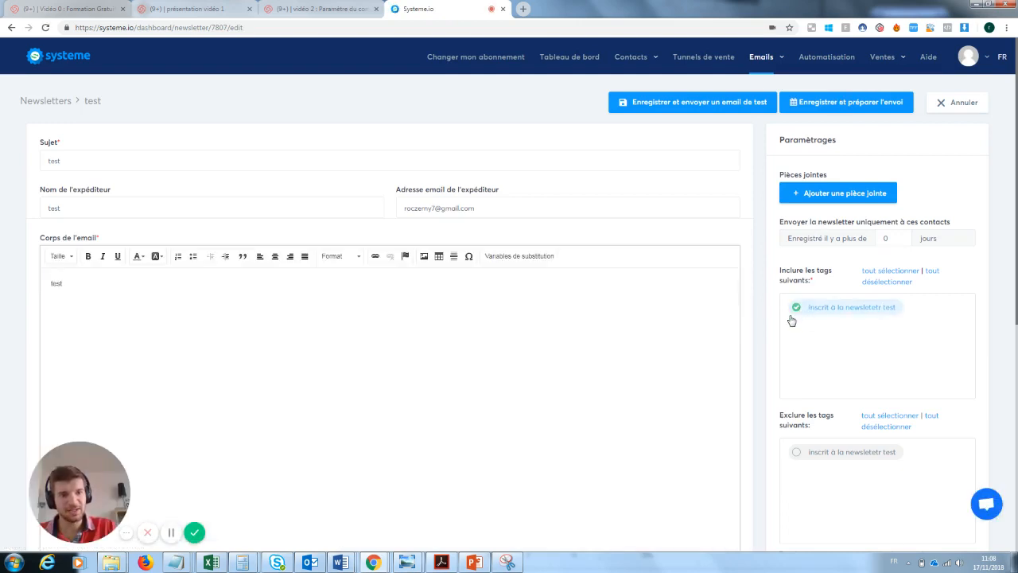
left_click(821, 109)
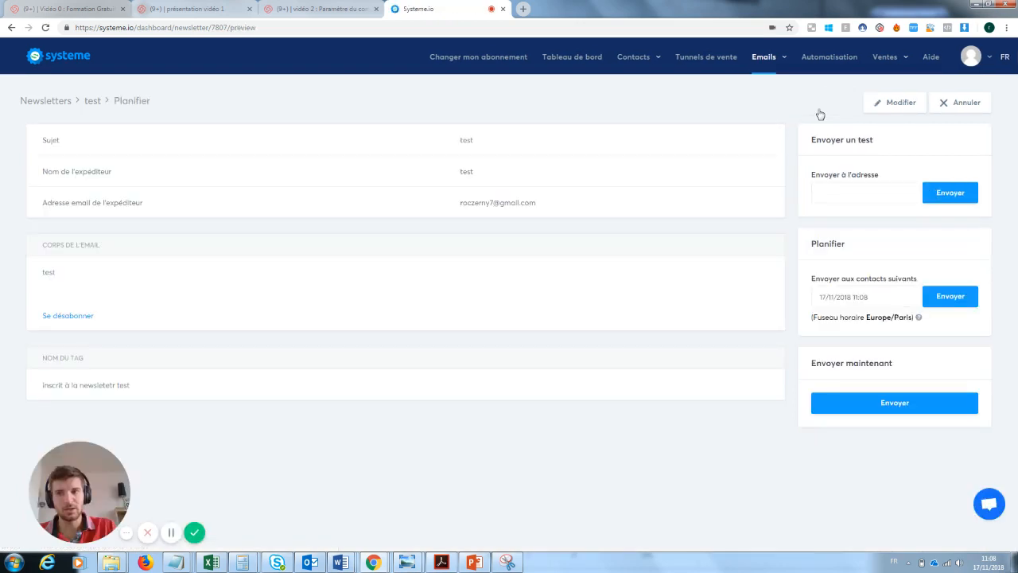
Send the test newsletter immediately and confirm the send
left_click(908, 403)
left_click(476, 326)
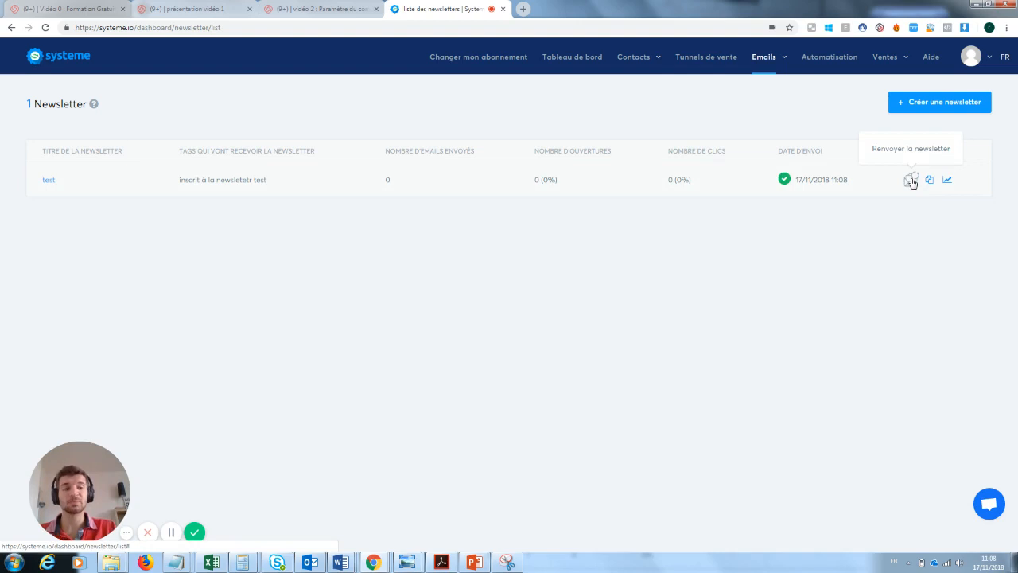
left_click(912, 180)
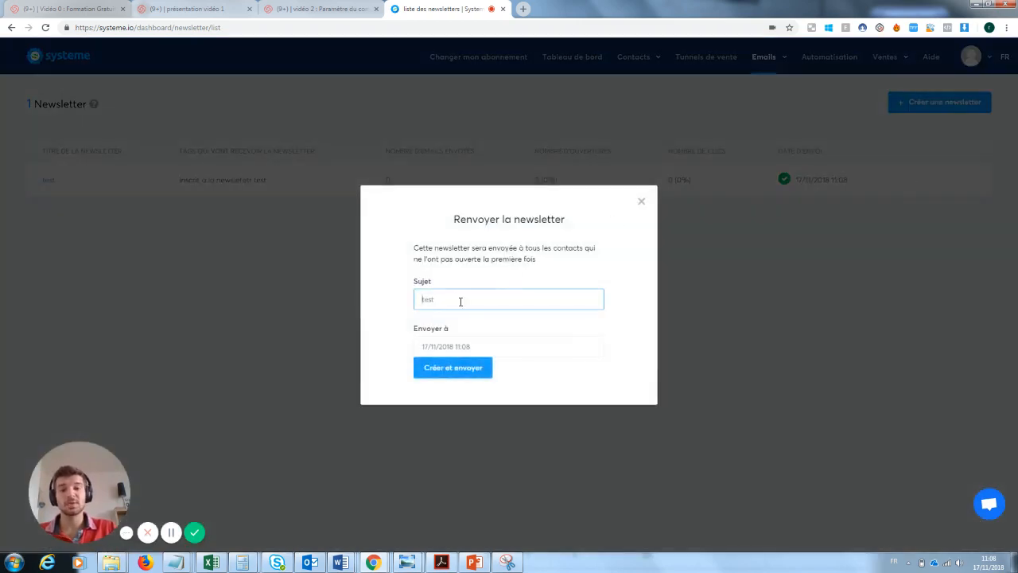
left_click_drag(459, 297, 421, 299)
key("BackSpace")
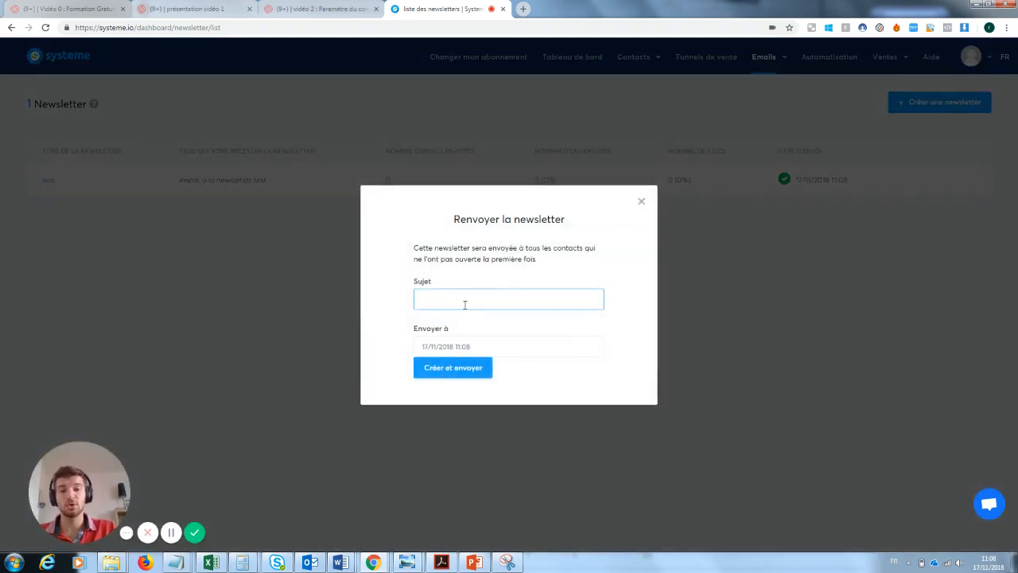
left_click(642, 201)
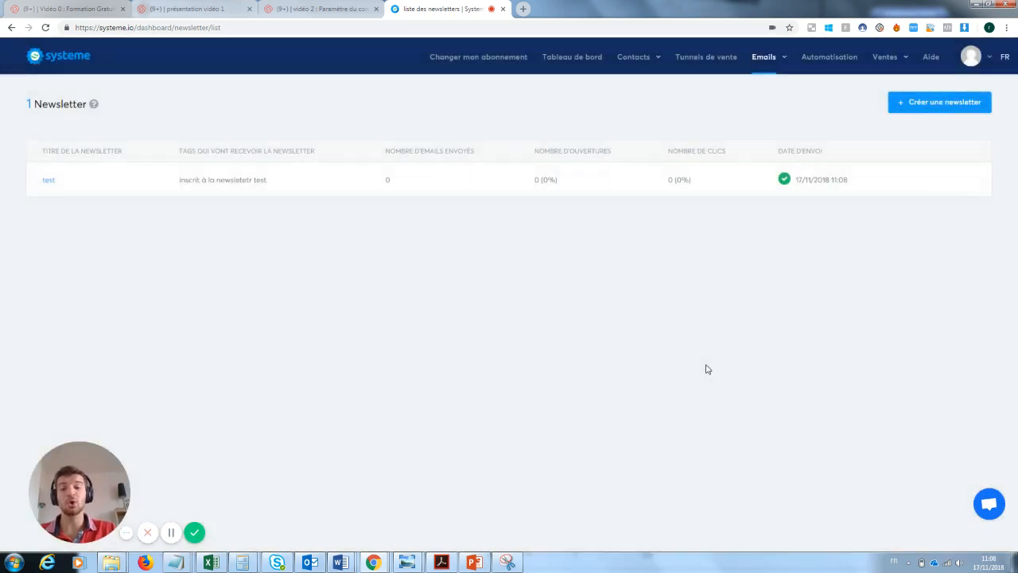